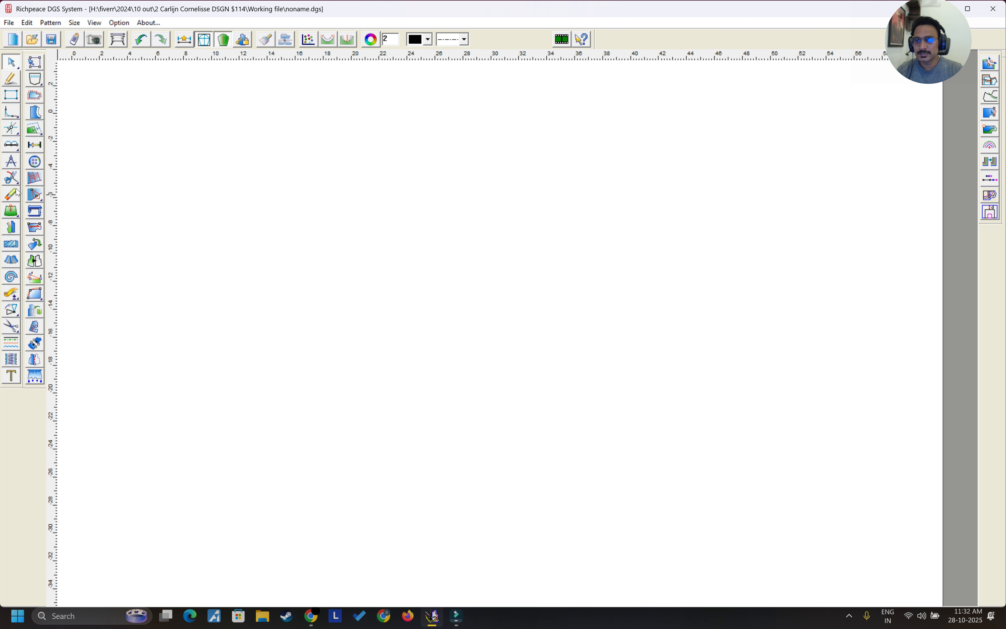
mouse_move(12, 182)
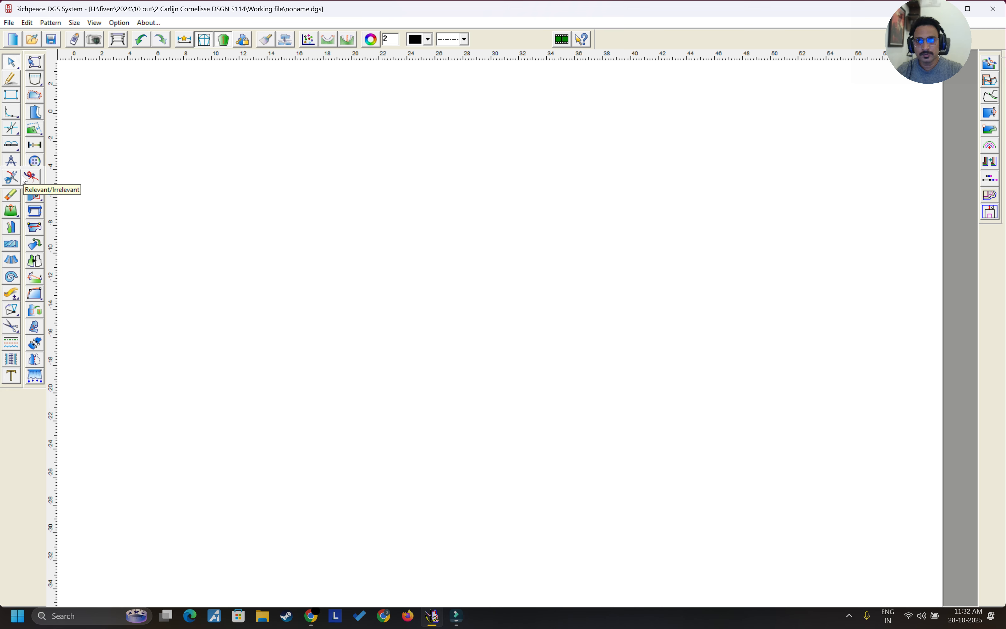
left_click(24, 182)
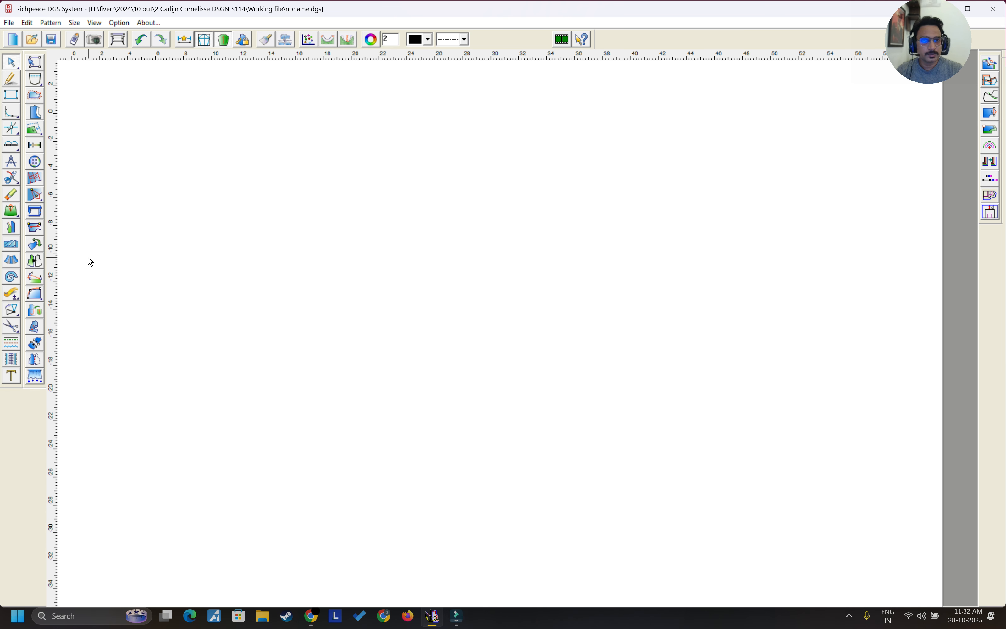
left_click(16, 176)
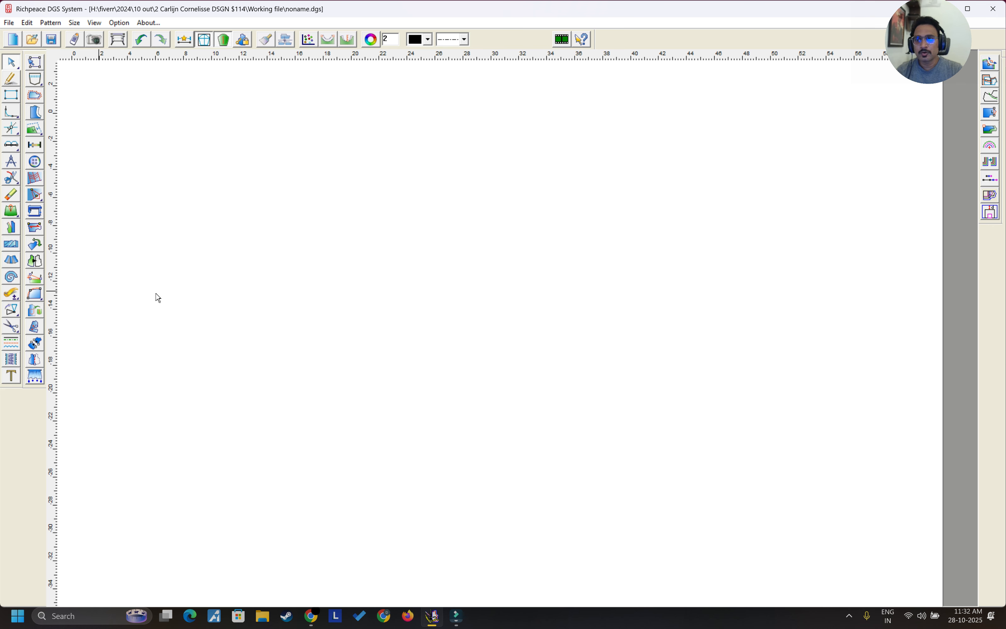
mouse_move(14, 215)
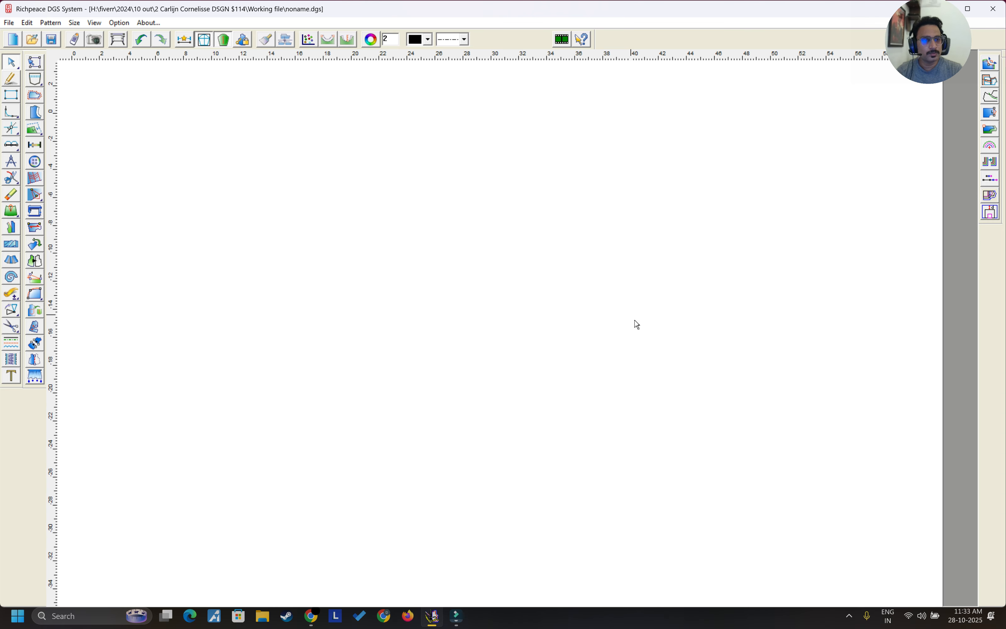
right_click(389, 198)
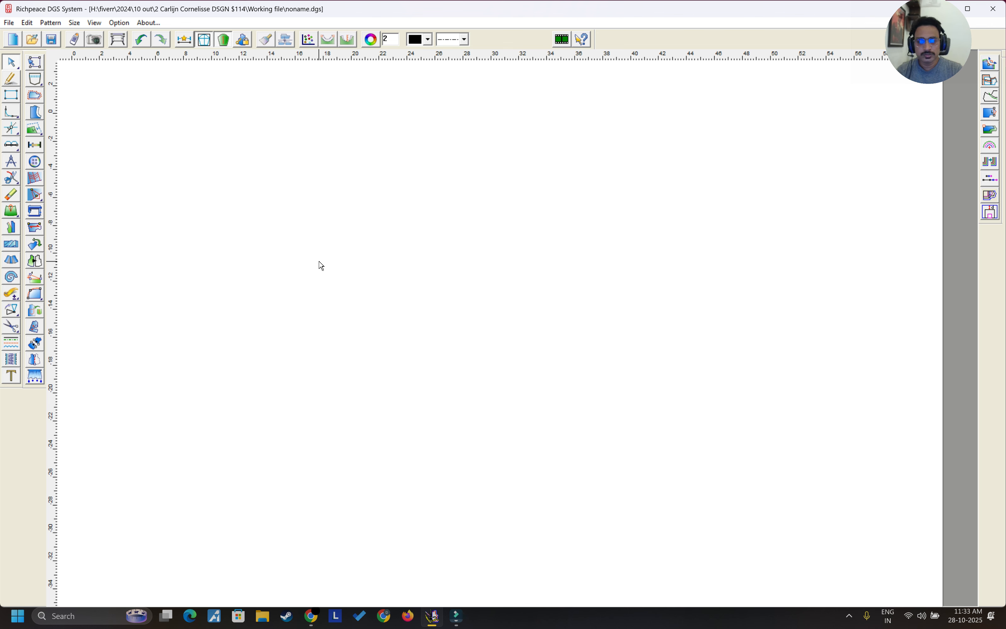
right_click(216, 162)
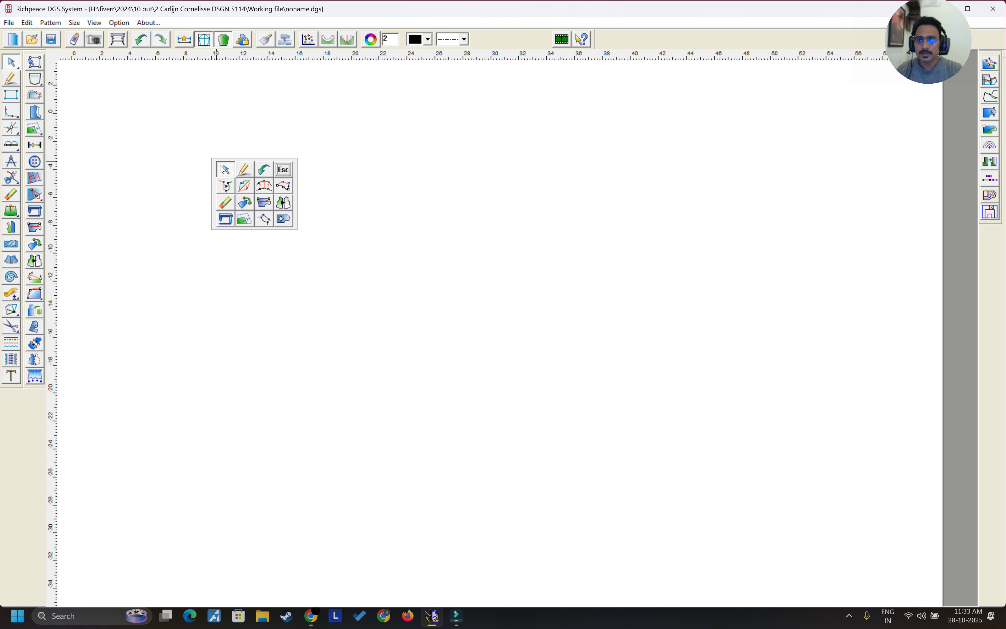
left_click(222, 166)
right_click(163, 127)
left_click(194, 139)
right_click(157, 133)
left_click(164, 139)
right_click(261, 135)
left_click(279, 143)
right_click(285, 141)
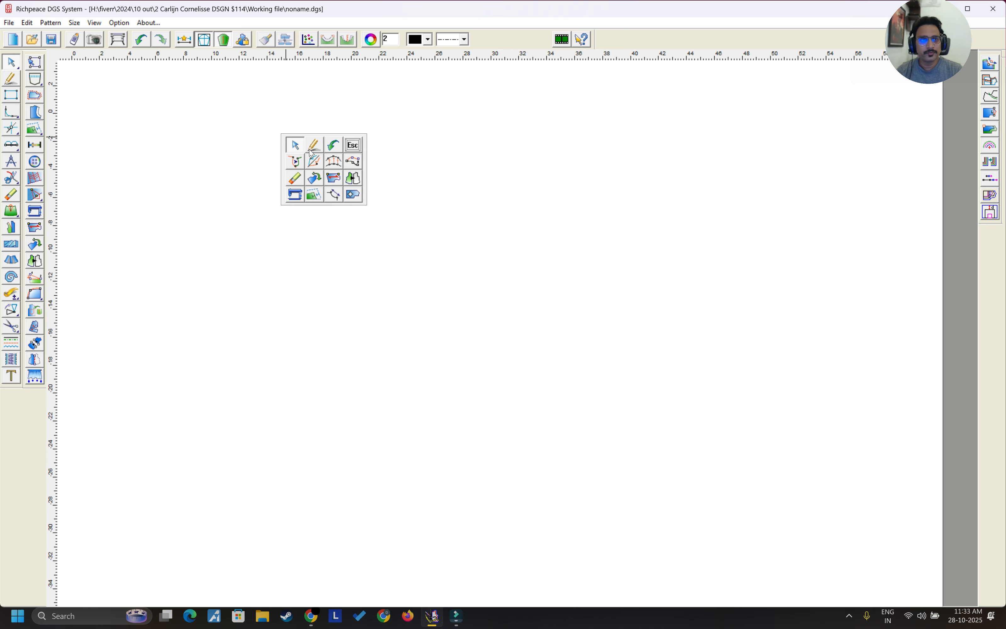
left_click(313, 146)
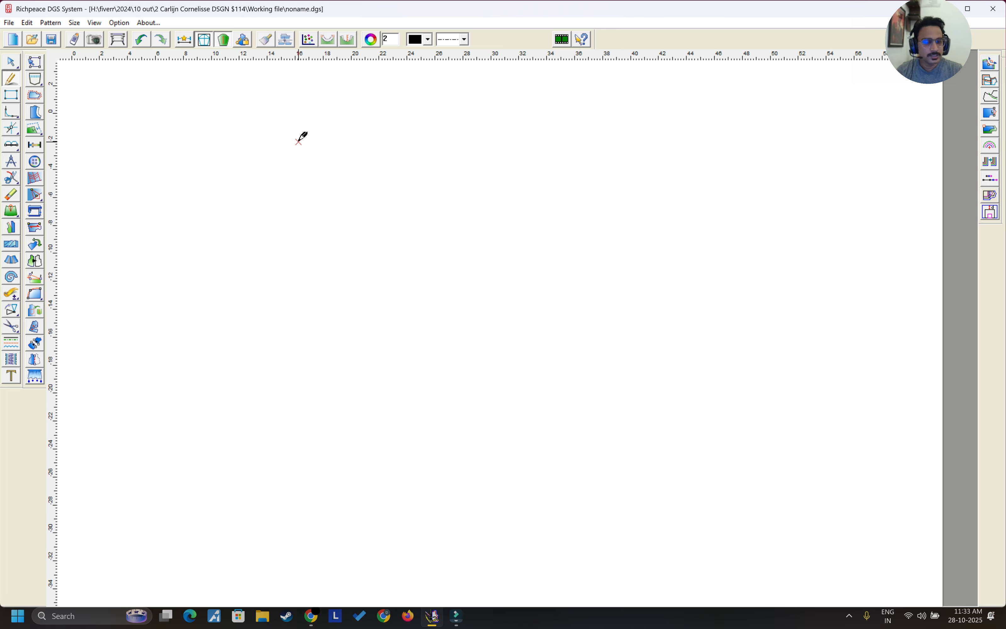
right_click(436, 192)
left_click(436, 196)
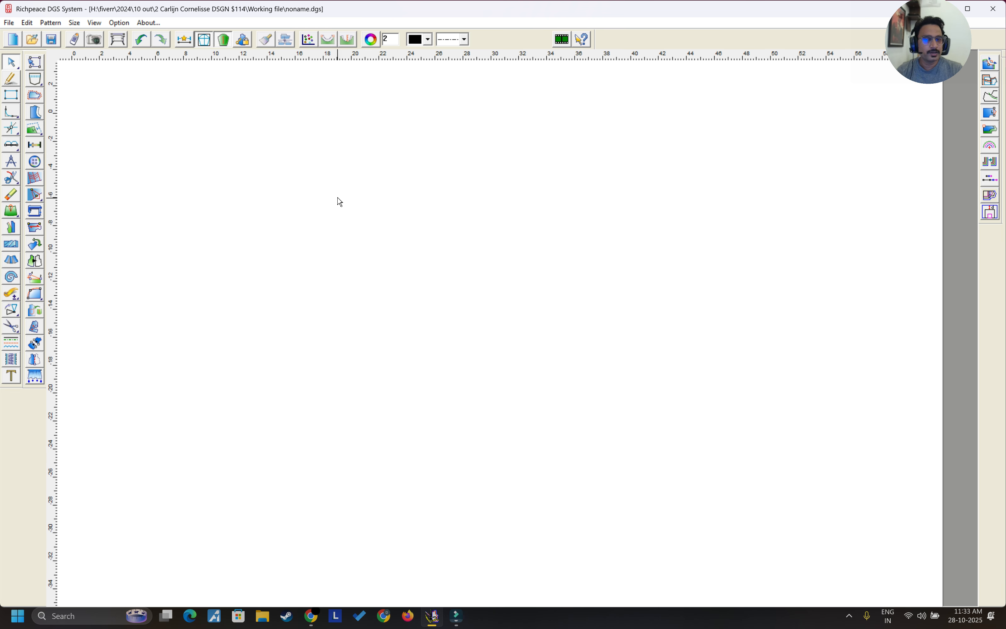
left_click_drag(63, 66, 914, 626)
left_click_drag(971, 585, 907, 569)
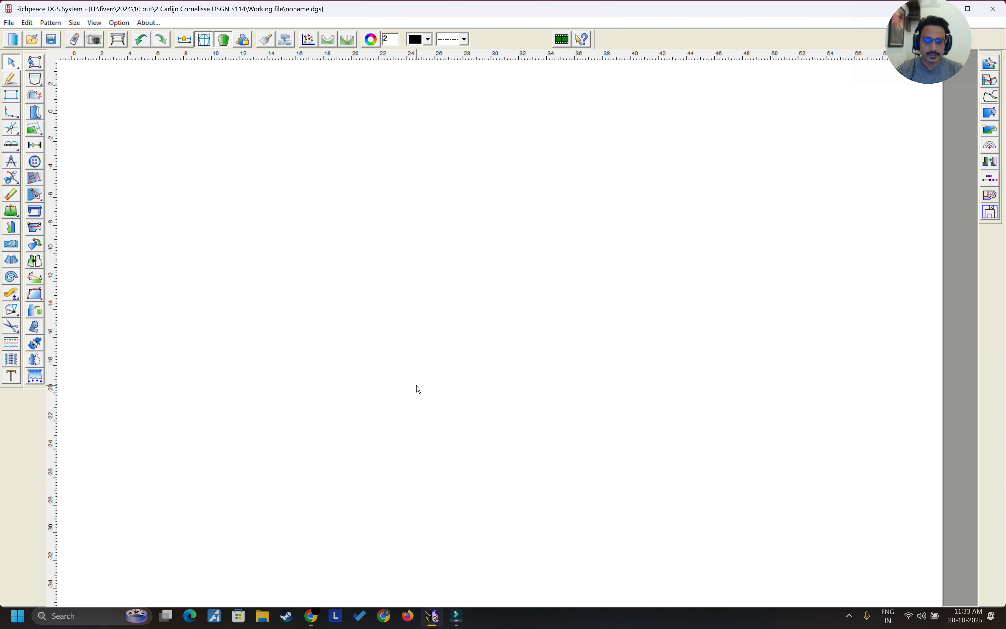
right_click(385, 223)
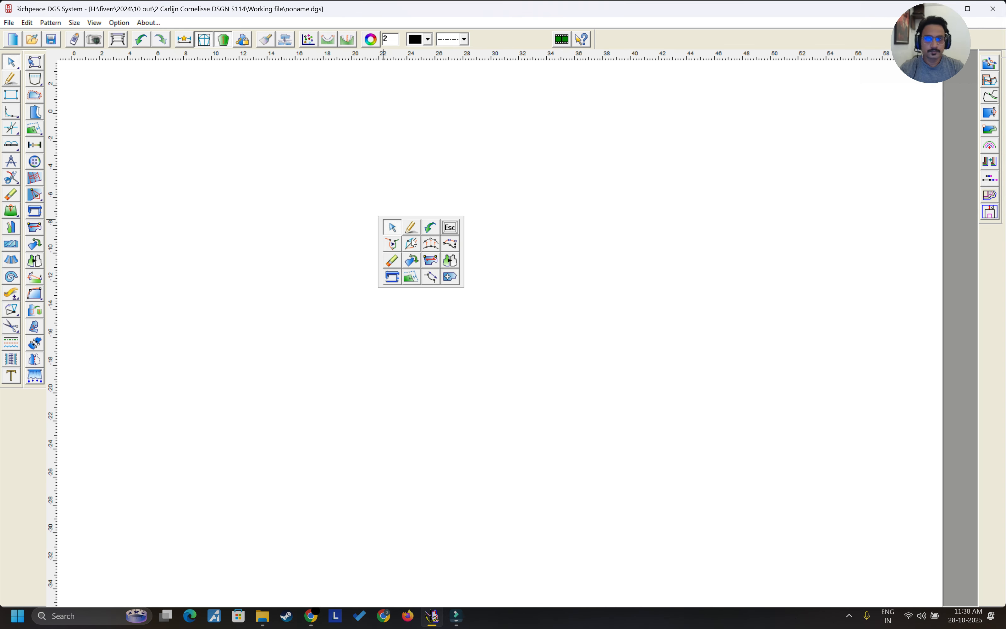
left_click(390, 231)
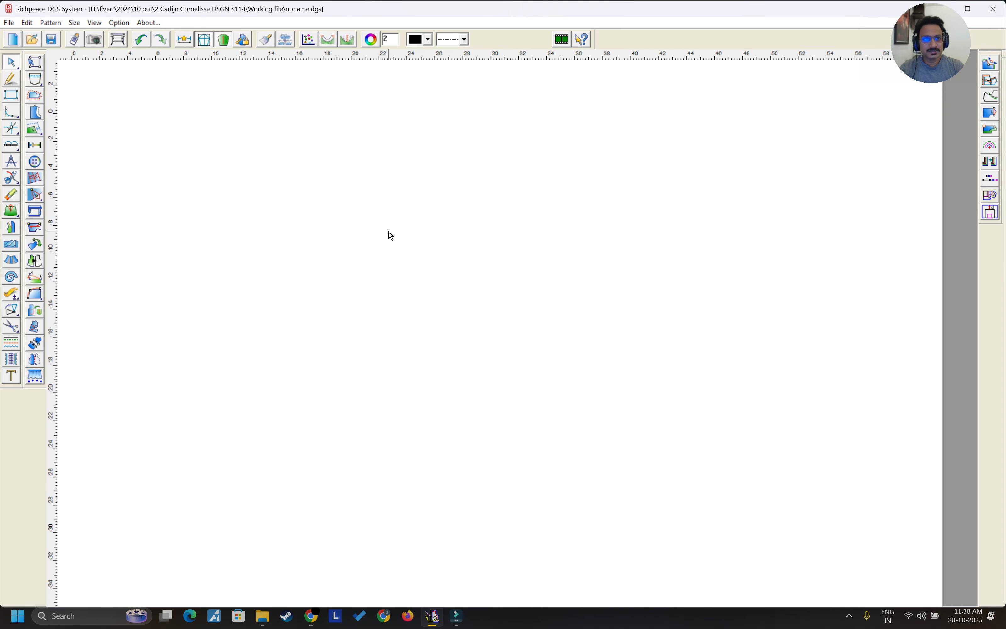
right_click(252, 170)
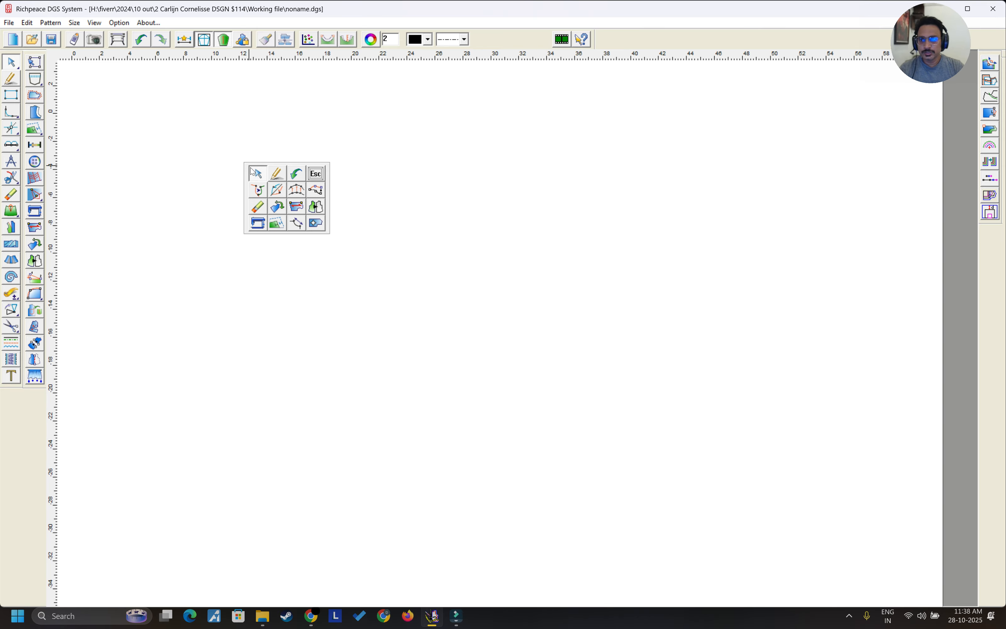
left_click(255, 175)
right_click(183, 190)
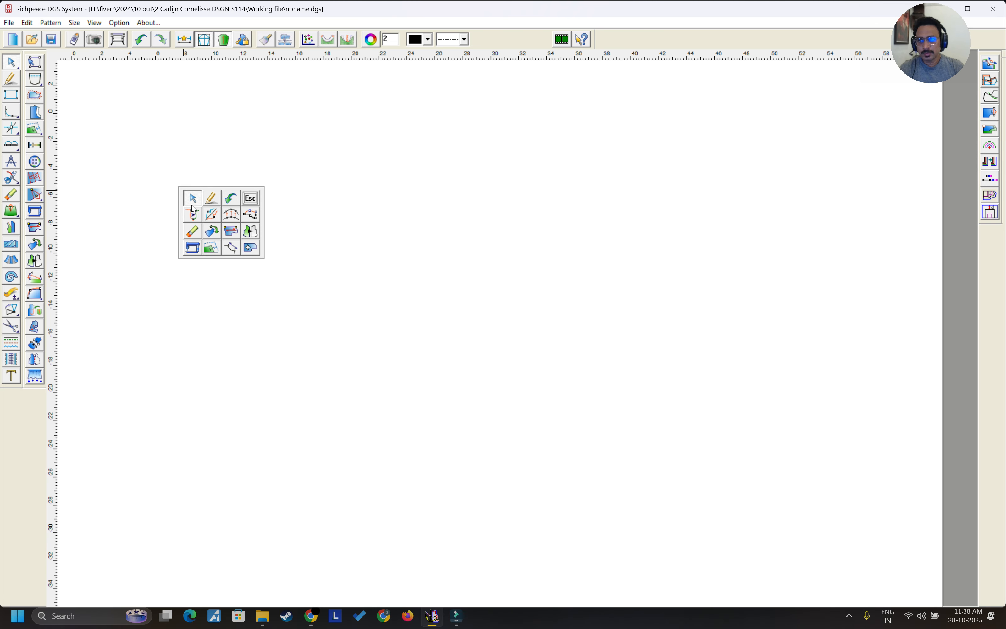
right_click(14, 214)
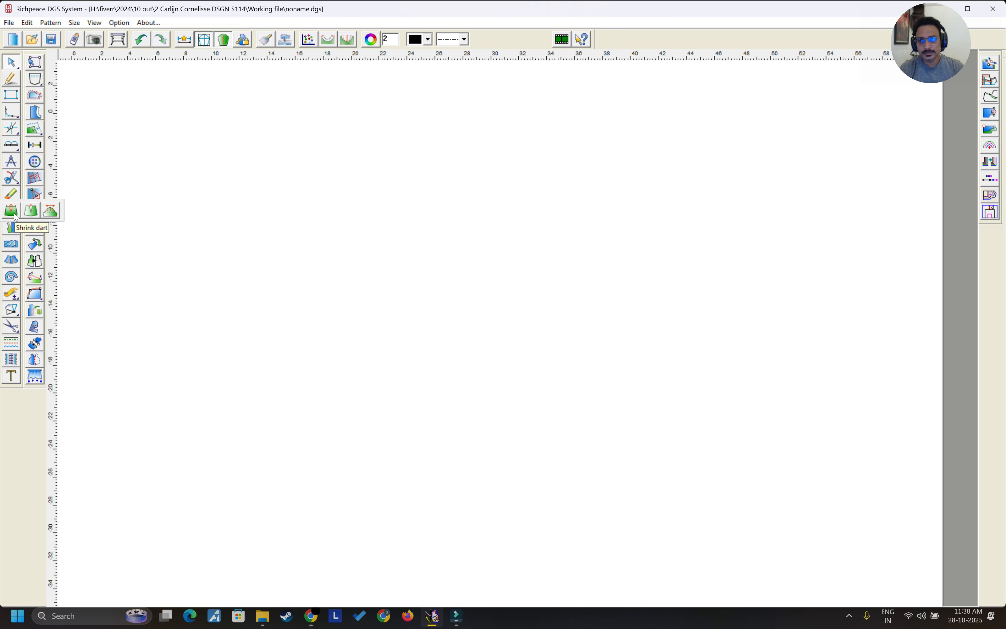
left_click(15, 217)
right_click(318, 180)
left_click(347, 196)
mouse_move(341, 188)
left_mouse_down()
mouse_move(467, 290)
mouse_move(492, 365)
left_mouse_up()
left_click(606, 337)
Step: Open the pattern file Basic block.dgs without saving the current drawing
left_click(30, 40)
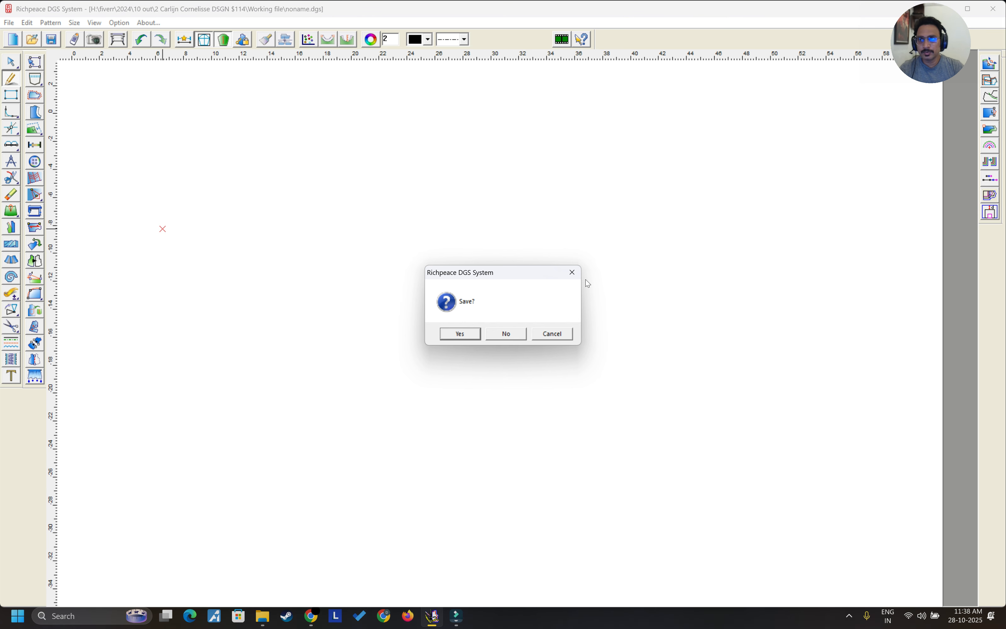
left_click(513, 338)
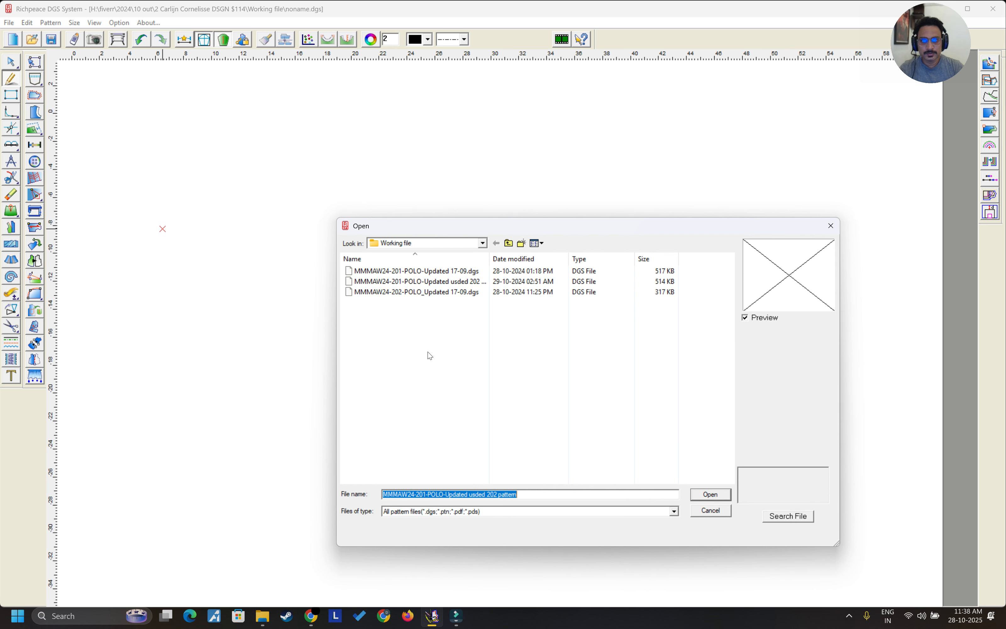
left_click(443, 293)
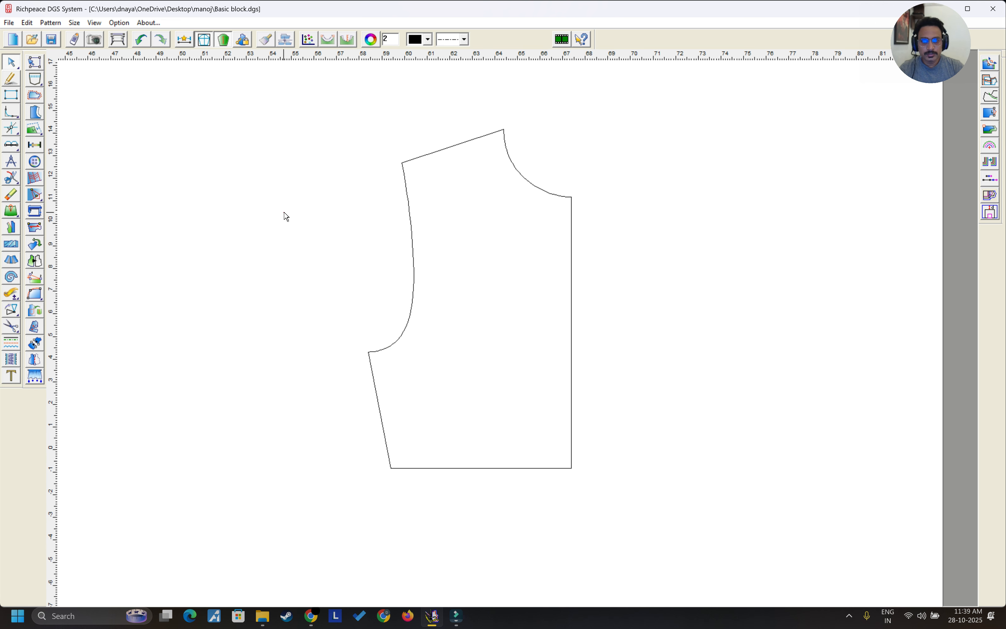
Step: Draw a 4.5 in dart centre line into the bodice from a point 2.5 in below the armhole along the side seam
right_click(286, 216)
left_click(311, 221)
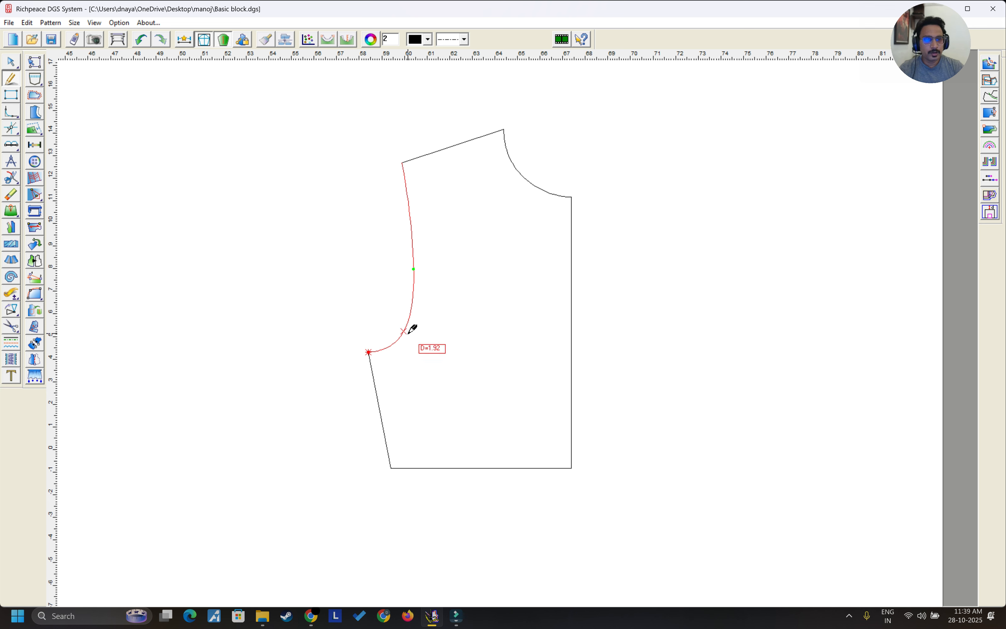
left_click(371, 367)
left_click_drag(412, 274, 521, 256)
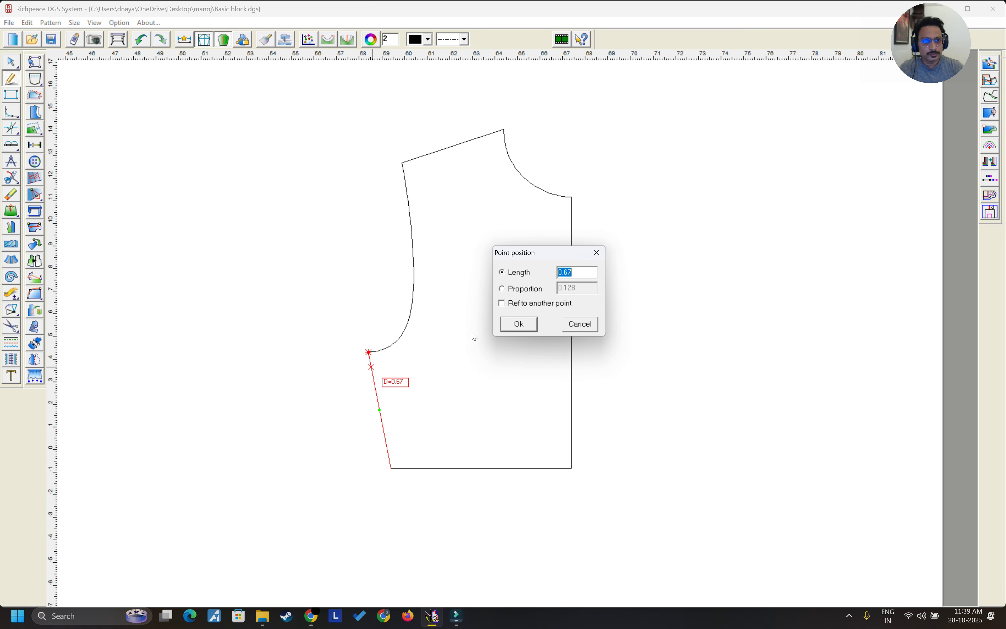
type("2.5")
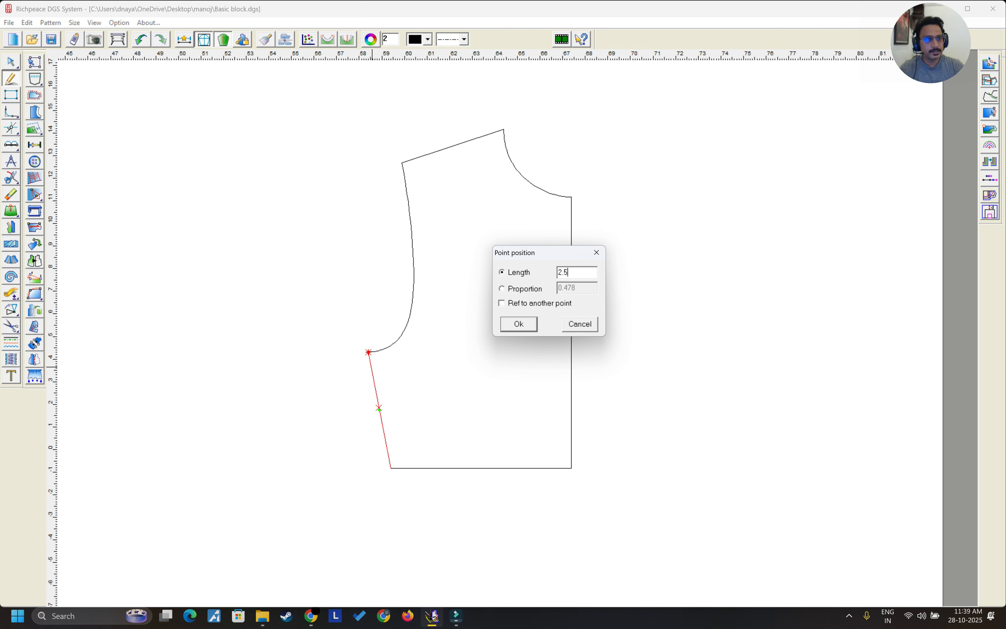
key("Return")
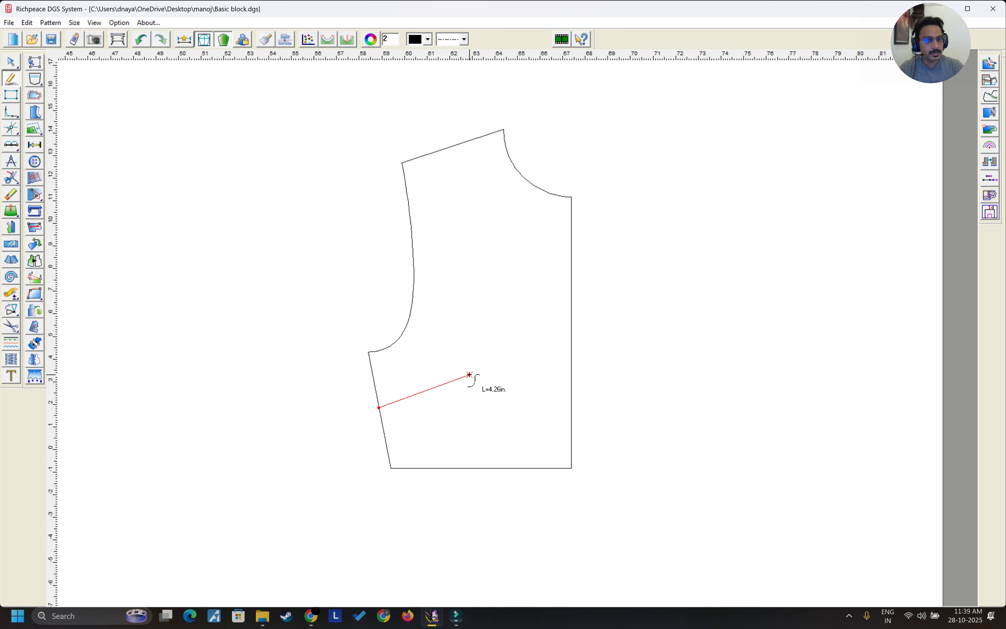
type("4.4")
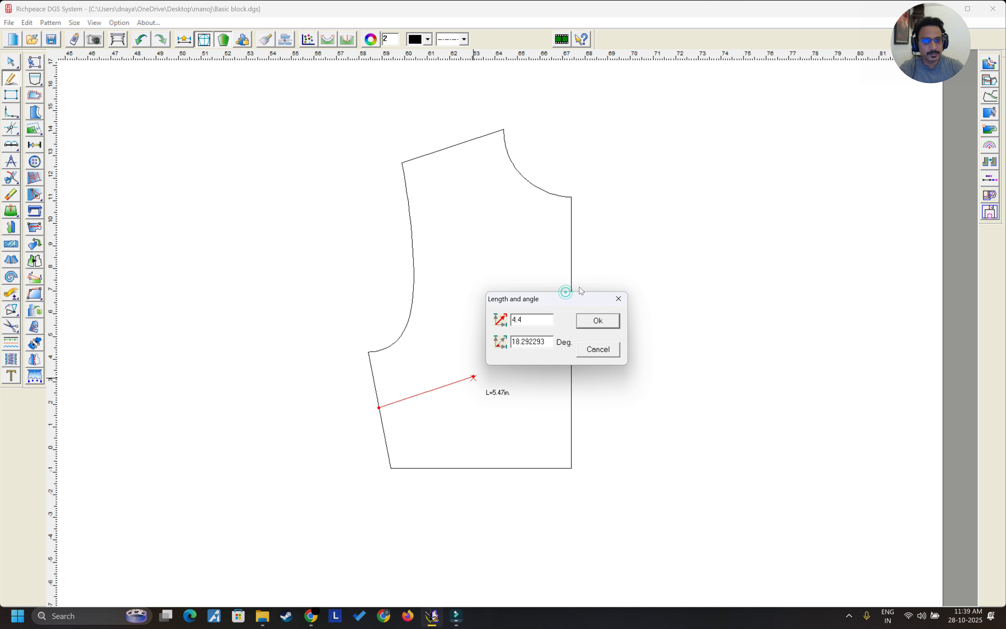
left_click_drag(582, 290, 739, 265)
double_click(698, 291)
type("4.5")
key("Return")
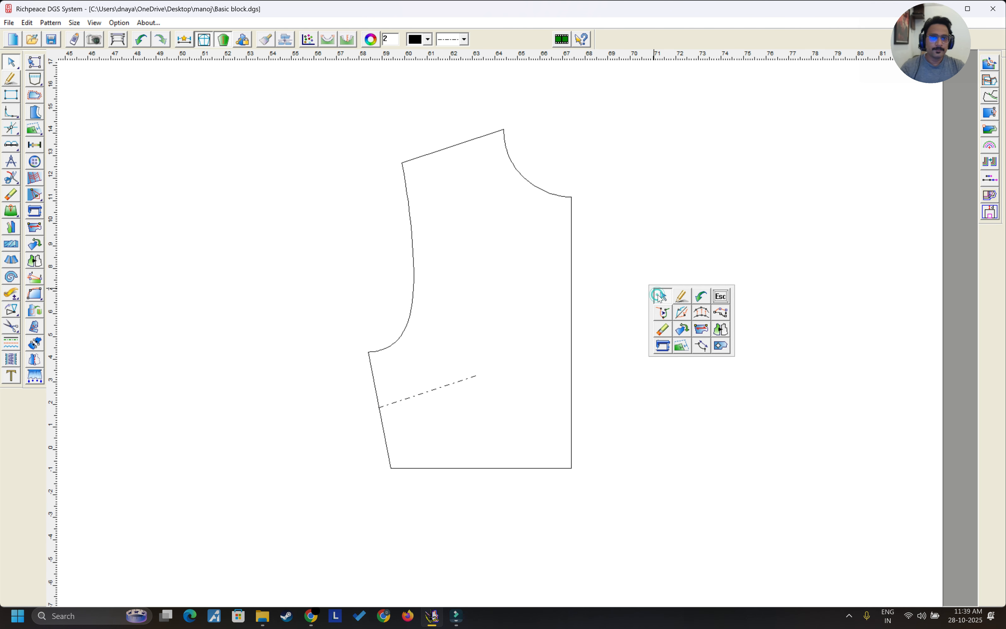
left_click(14, 213)
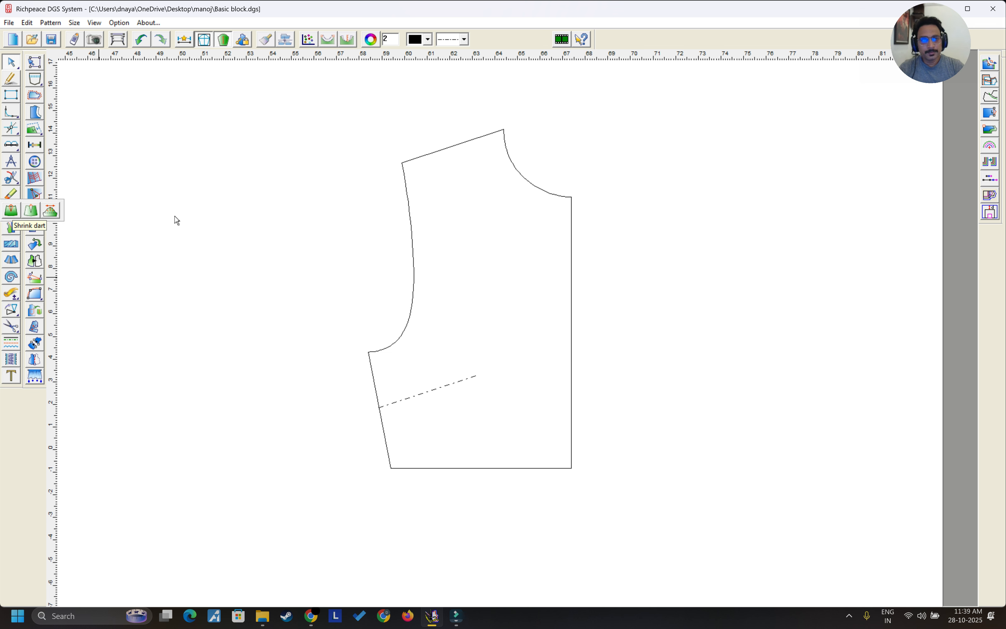
left_click_drag(162, 107, 787, 601)
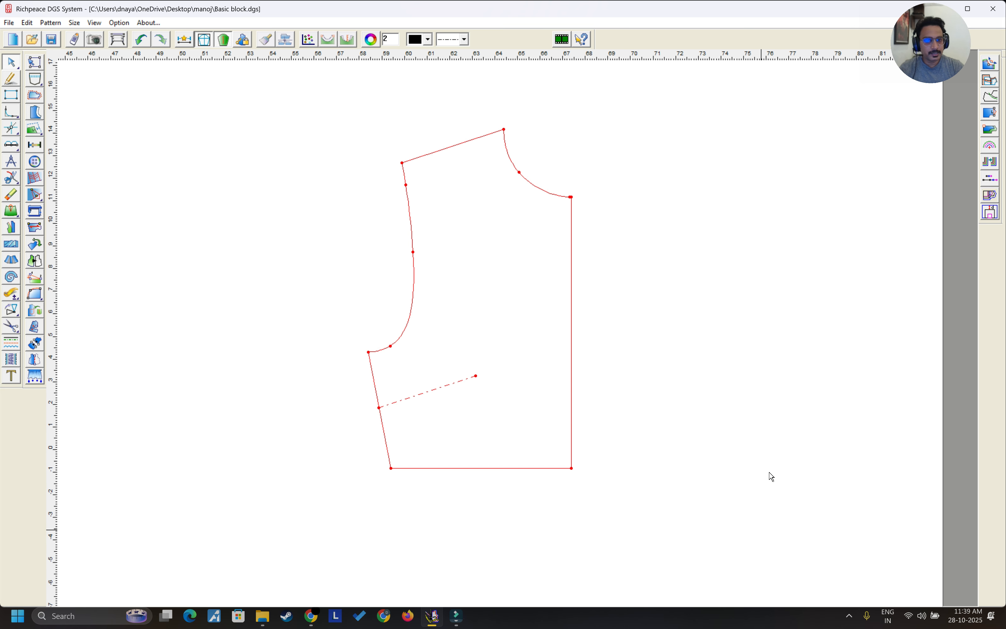
right_click(156, 162)
left_click(200, 206)
Step: Apply Shrink Dart to the bodice's side seam along the dash-dot centre line with a width of 1 in
mouse_move(17, 212)
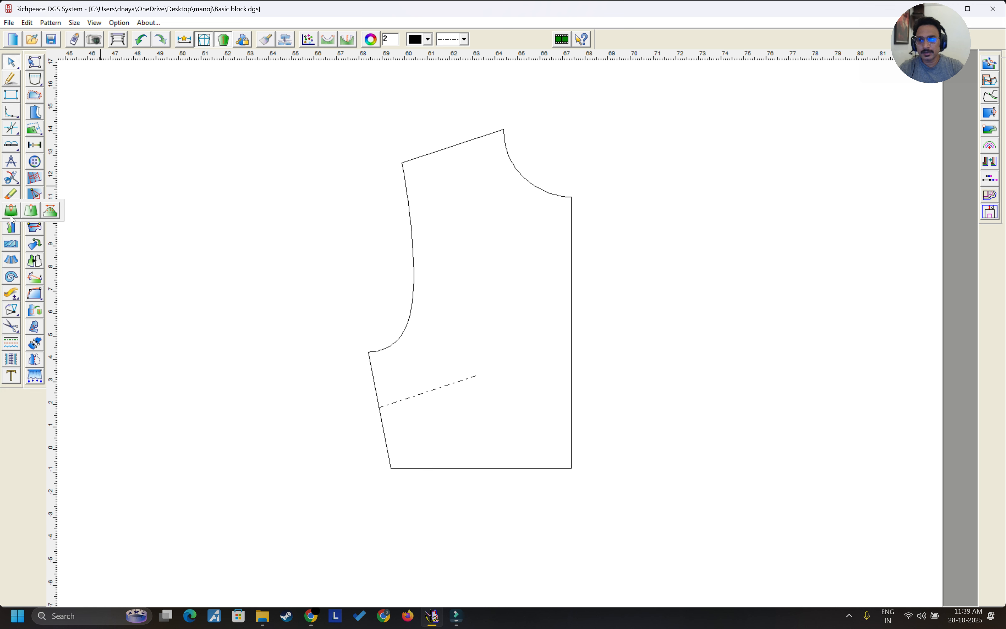
left_click(11, 215)
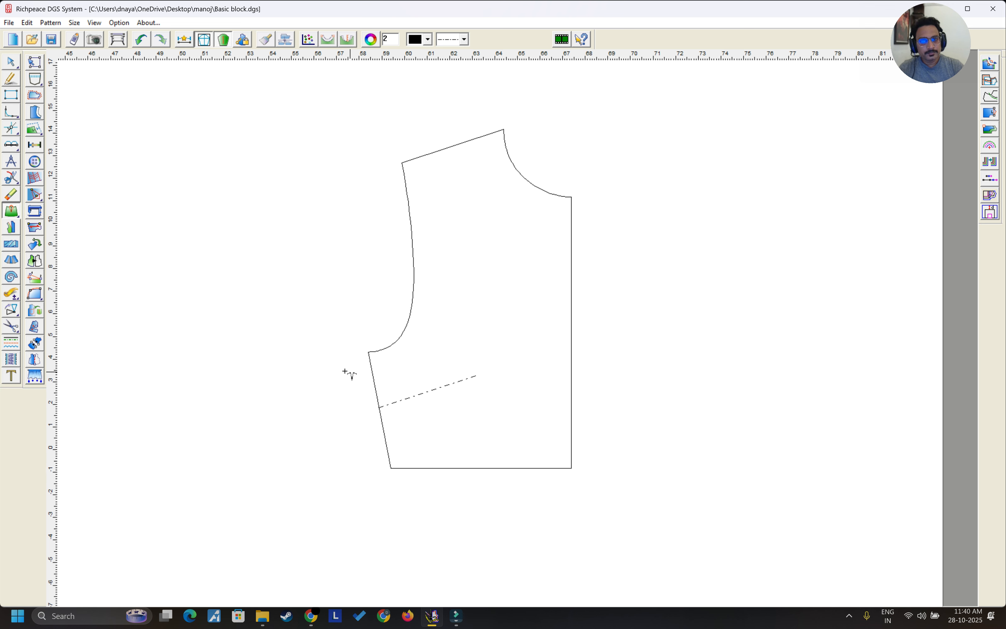
left_click(376, 388)
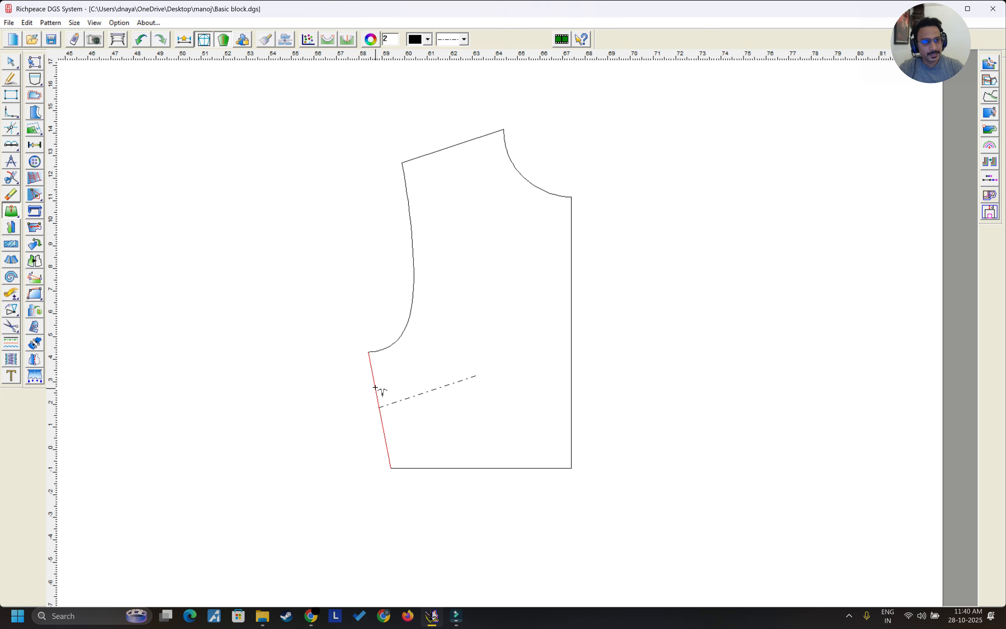
left_click(375, 384)
left_click(434, 392)
right_click(431, 393)
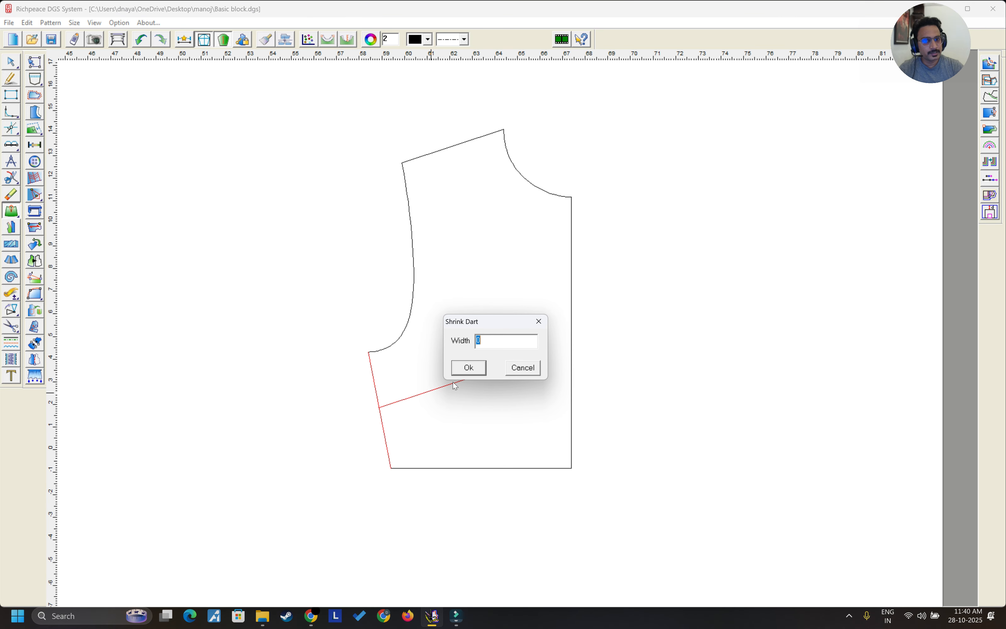
left_click_drag(498, 326, 662, 236)
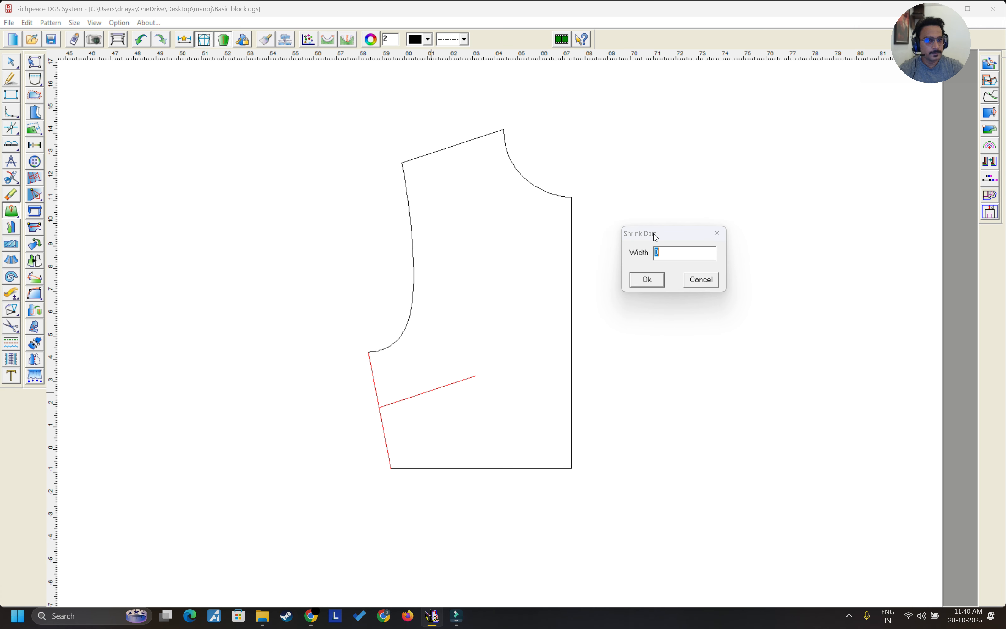
left_click(651, 234)
left_click_drag(666, 231, 683, 228)
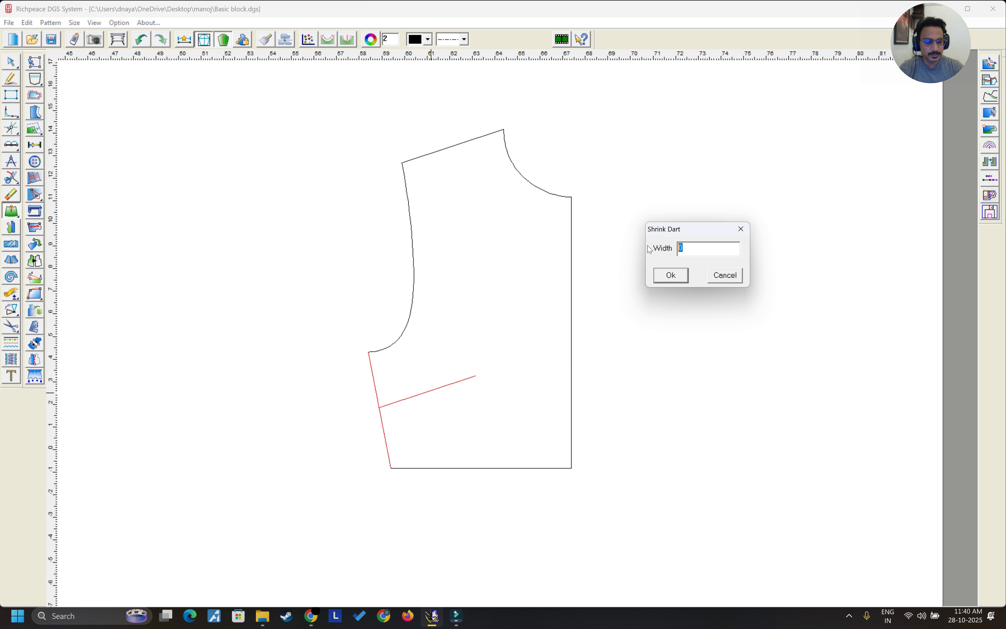
type("1")
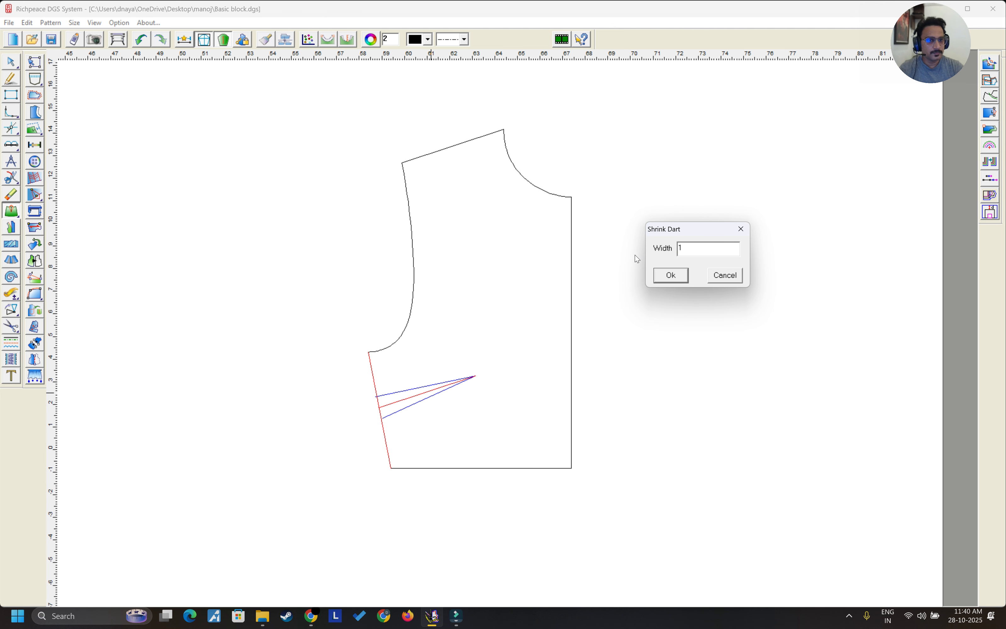
left_click_drag(667, 230, 691, 201)
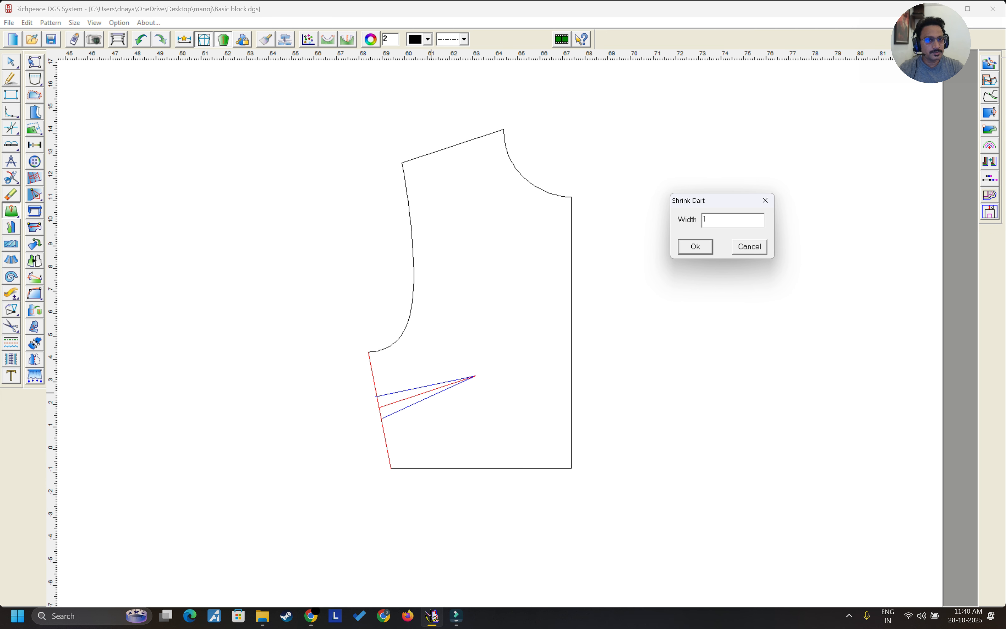
left_click(697, 247)
Step: Fold the dart toward the hem and start bending the closed side seam into a curve near the dart
scroll(467, 371, "up", 3)
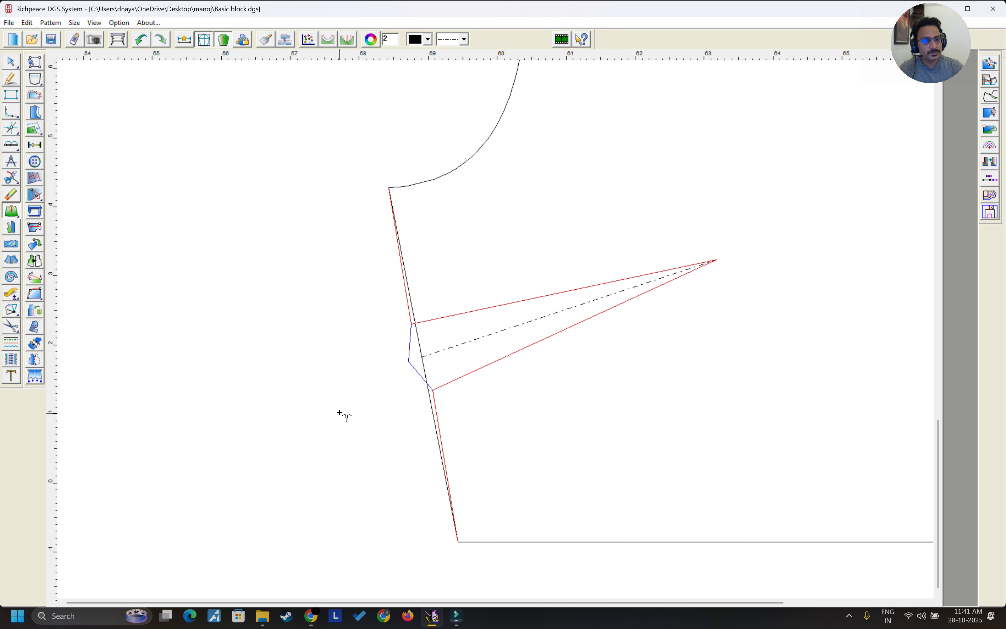
left_click(345, 401)
scroll(457, 401, "up", 2)
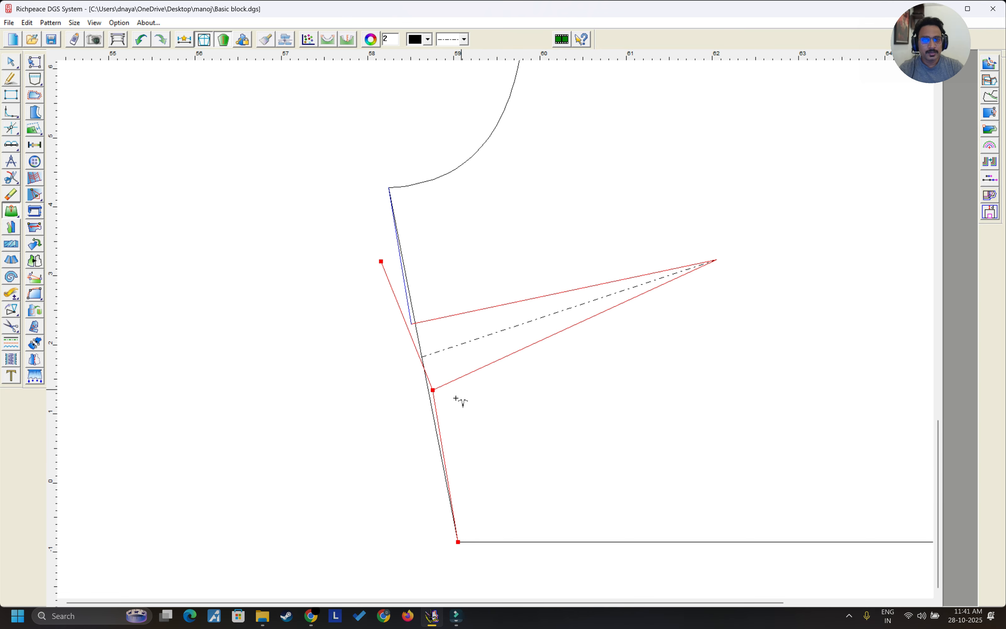
scroll(491, 240, "down", 2)
scroll(496, 306, "up", 2)
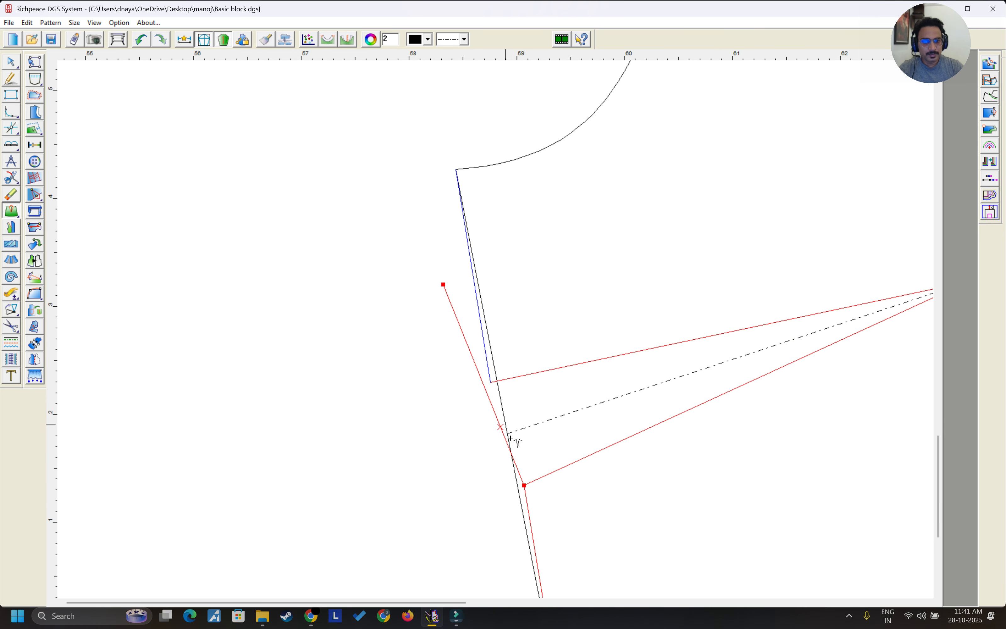
scroll(491, 321, "up", 1)
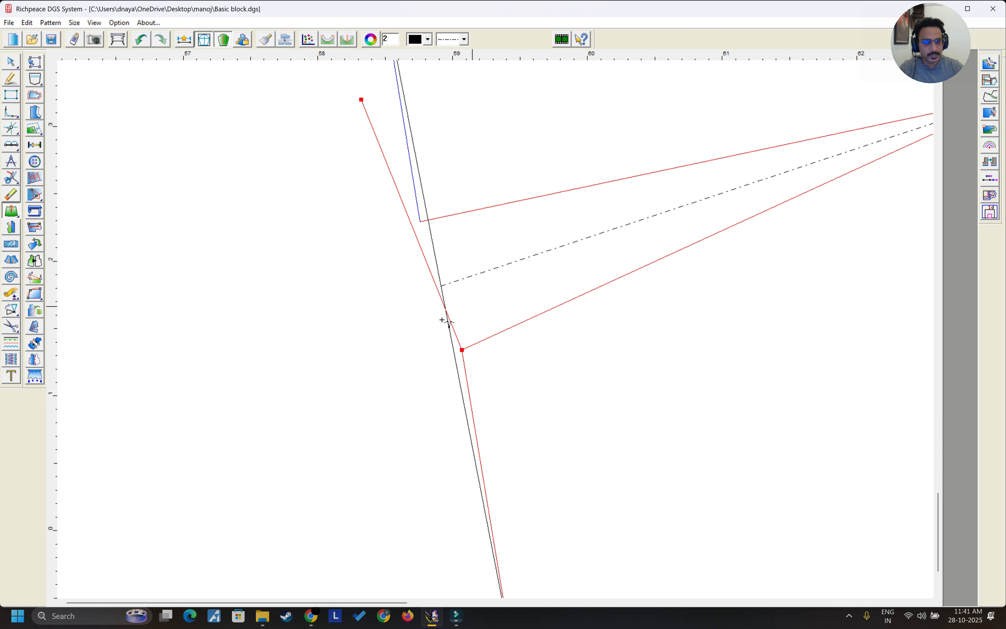
scroll(472, 319, "down", 2)
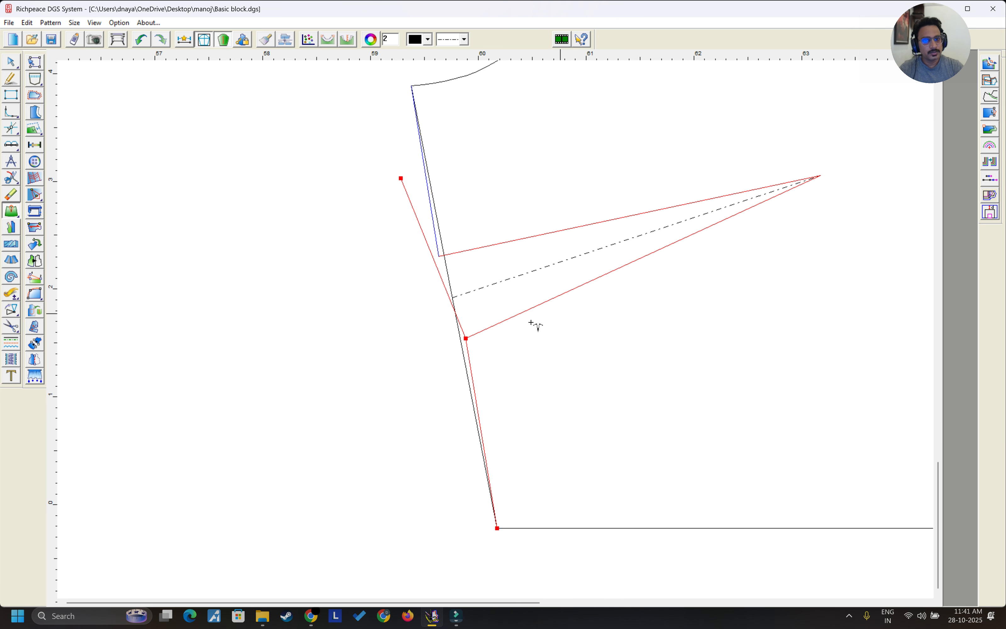
scroll(495, 331, "up", 2)
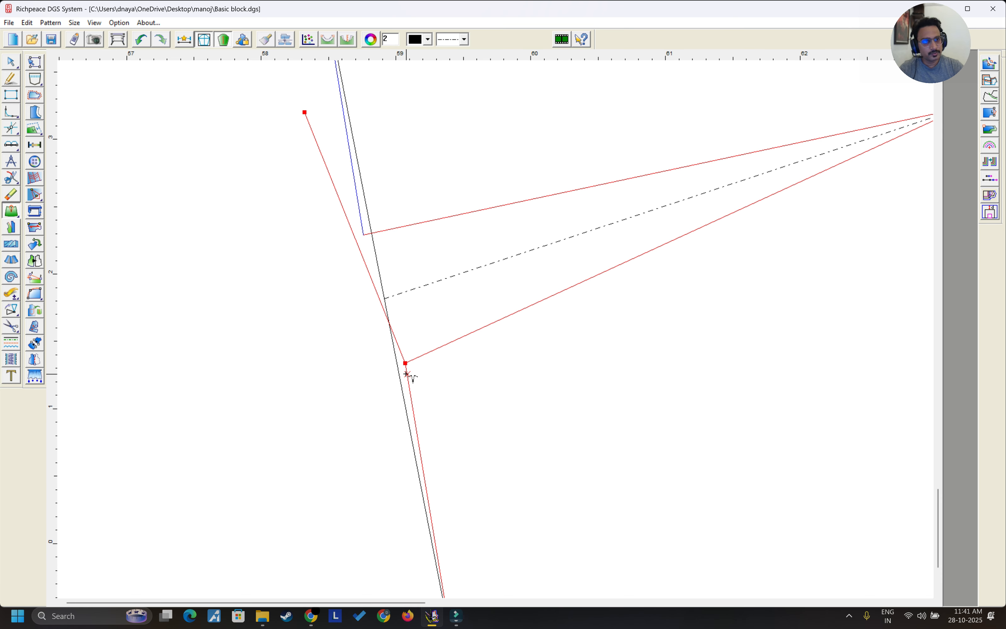
scroll(499, 337, "up", 2)
scroll(474, 316, "down", 2)
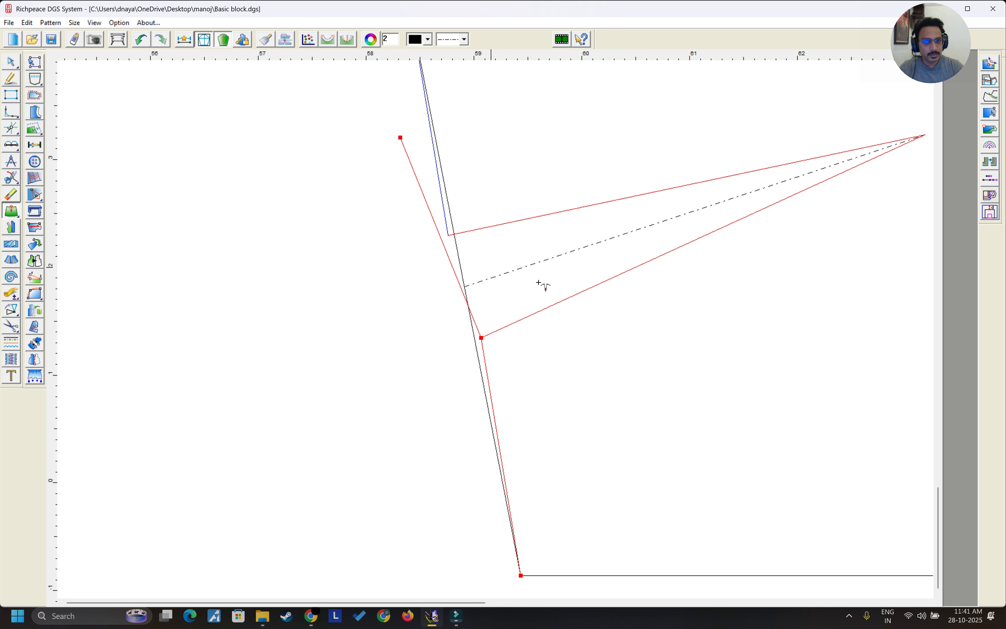
scroll(480, 318, "up", 2)
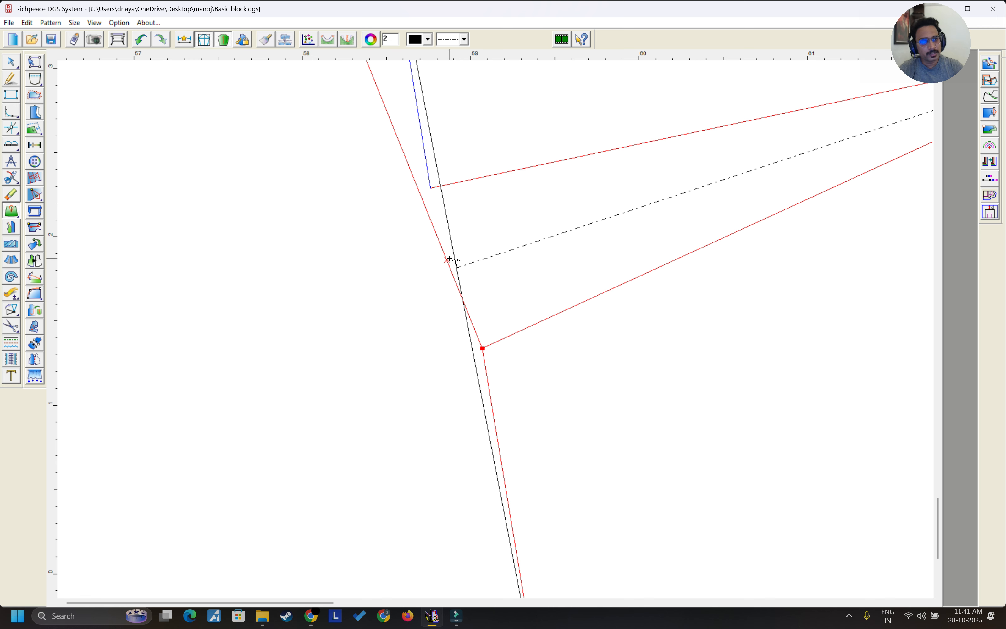
left_click(450, 271)
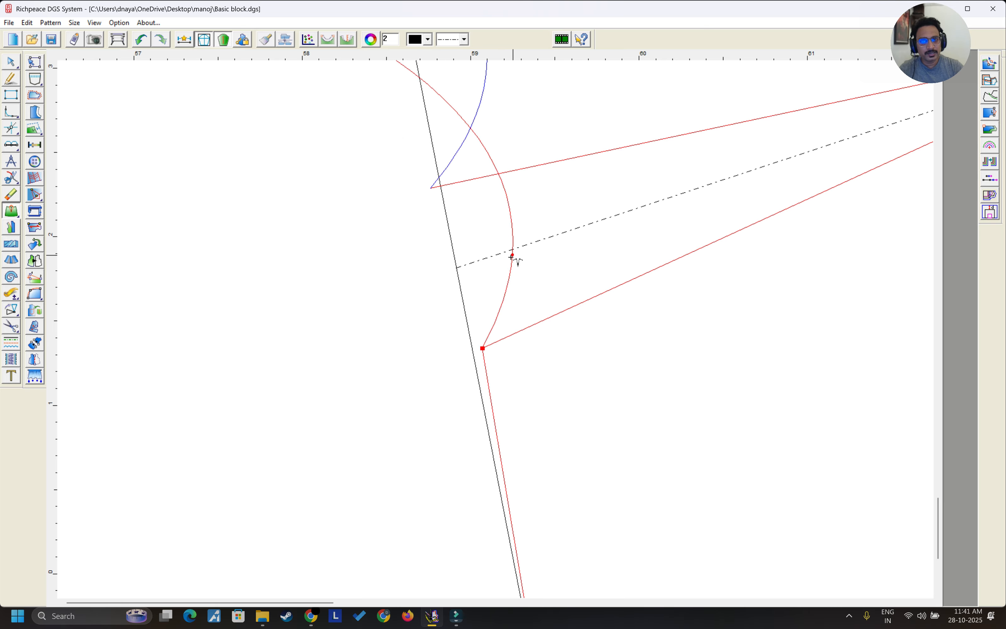
Step: Refine the curve of the closed side seam across the dart mouth and complete the folded dart
scroll(512, 258, "down", 2)
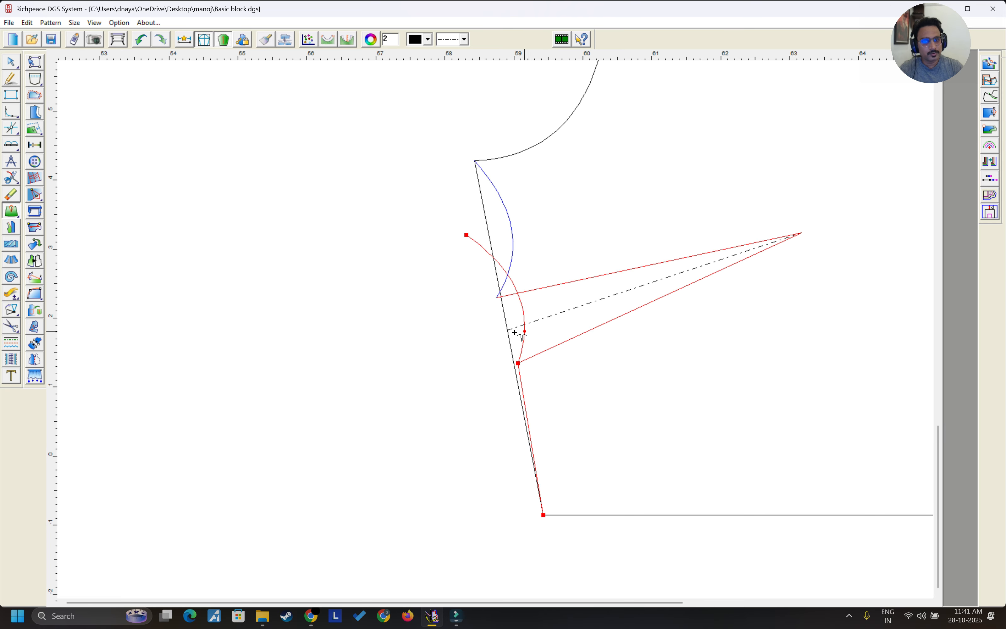
scroll(516, 333, "up", 3)
scroll(509, 354, "up", 1)
scroll(473, 267, "down", 3)
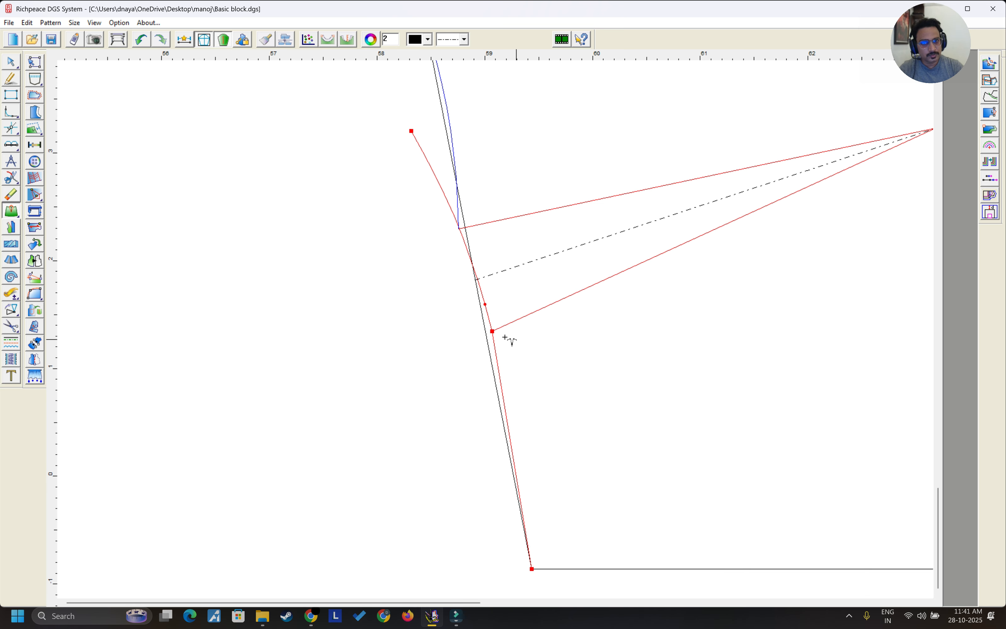
scroll(509, 340, "down", 2)
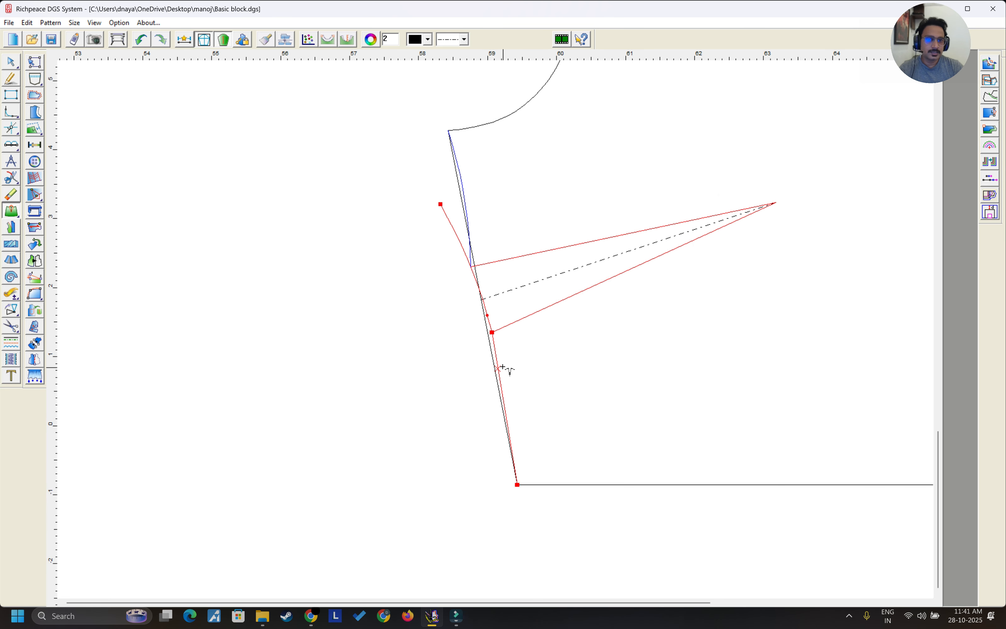
scroll(503, 367, "up", 5)
left_click(491, 345)
left_click(426, 140)
scroll(500, 332, "down", 3)
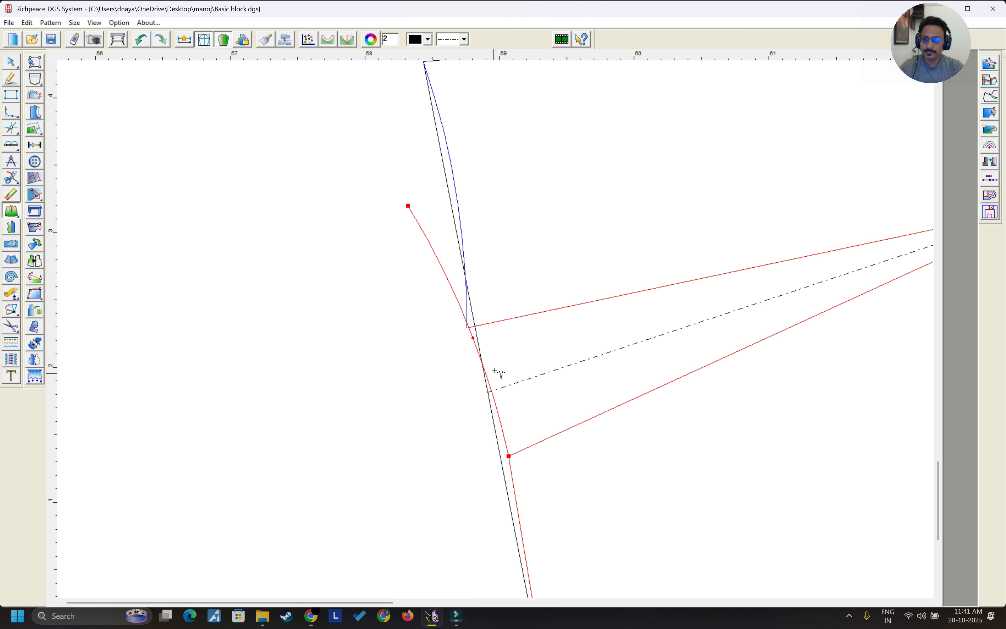
scroll(495, 370, "down", 4)
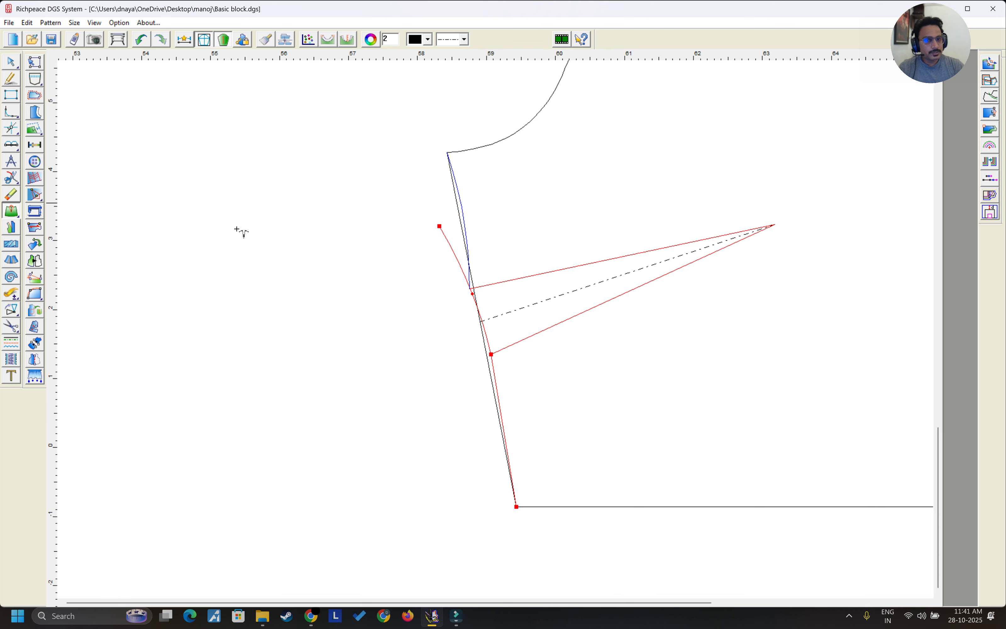
right_click(304, 220)
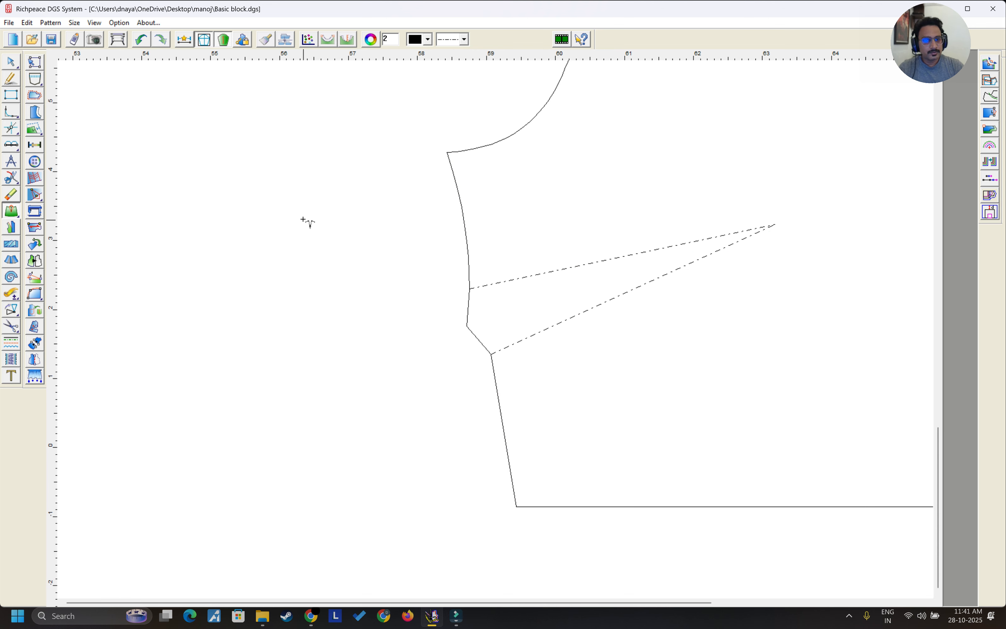
Step: Undo the completed side-seam dart
key("ctrl+z")
scroll(409, 433, "up", 6)
scroll(496, 330, "down", 7)
scroll(508, 311, "up", 5)
Step: Reapply Shrink Dart to the straight side seam along its centre line, again 1 in wide
left_click(405, 330)
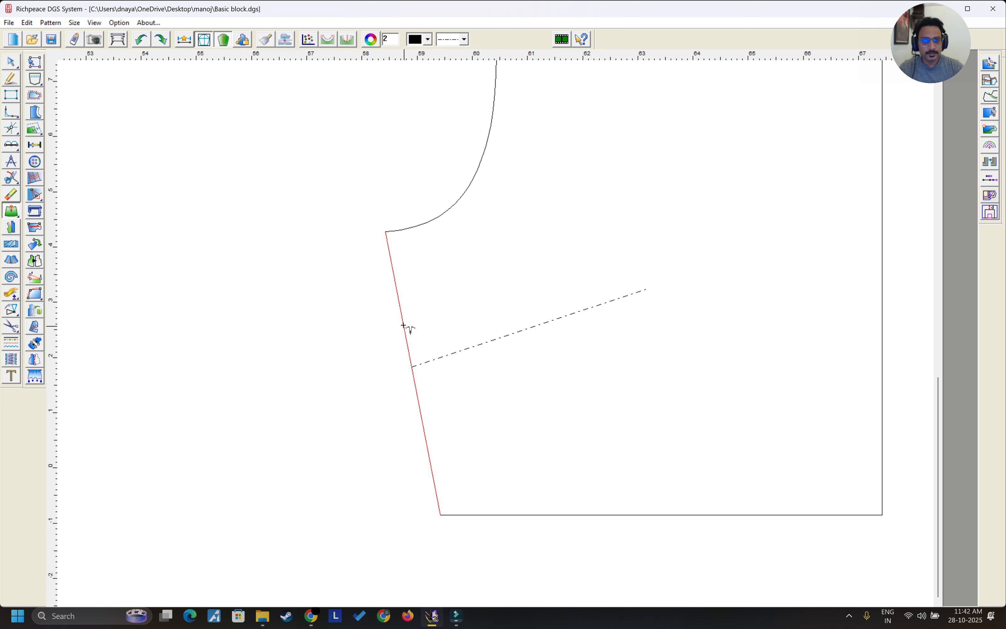
left_click(456, 354)
left_click_drag(497, 287, 592, 241)
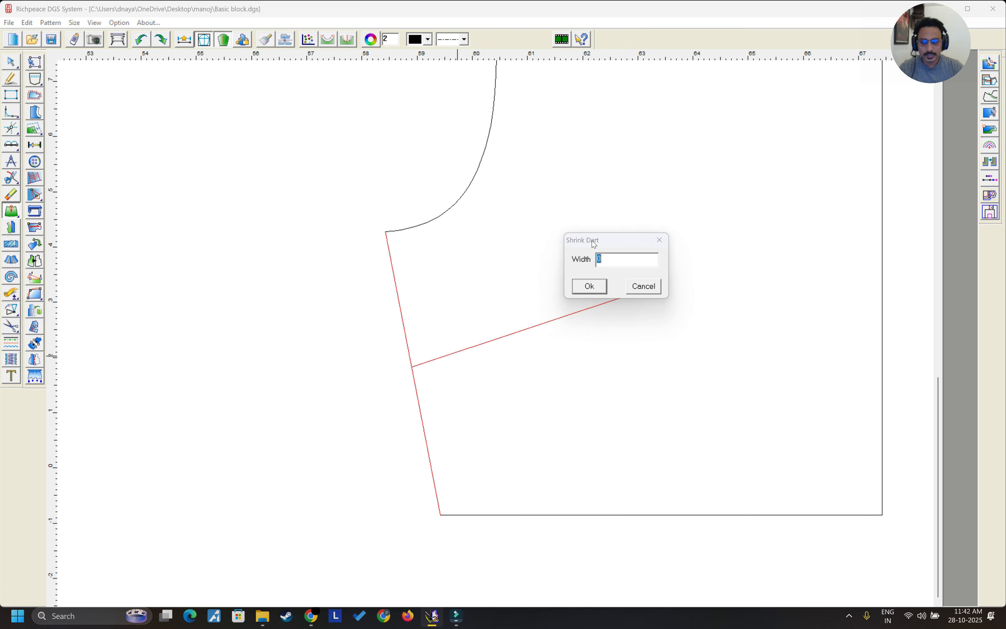
left_click(586, 288)
Step: Fold the rebuilt dart toward the hem, shape the closed side seam into a gentle inward curve, and complete the dart
scroll(399, 383, "up", 3)
left_click(610, 310)
scroll(740, 267, "down", 2)
scroll(617, 279, "up", 3)
scroll(192, 452, "down", 4)
scroll(384, 341, "down", 3)
scroll(842, 407, "up", 3)
scroll(355, 232, "up", 2)
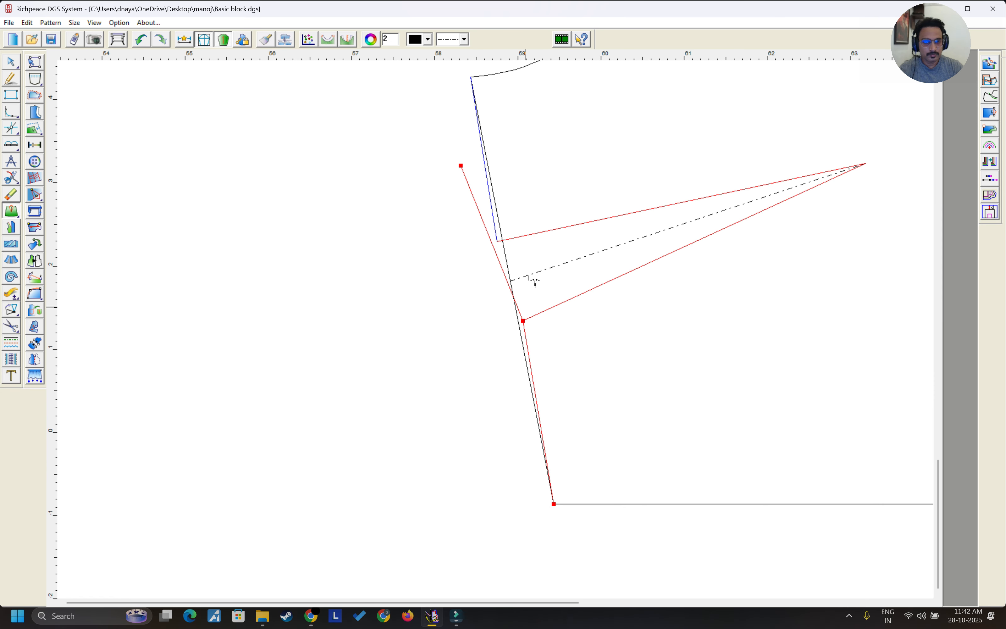
scroll(461, 326, "up", 3)
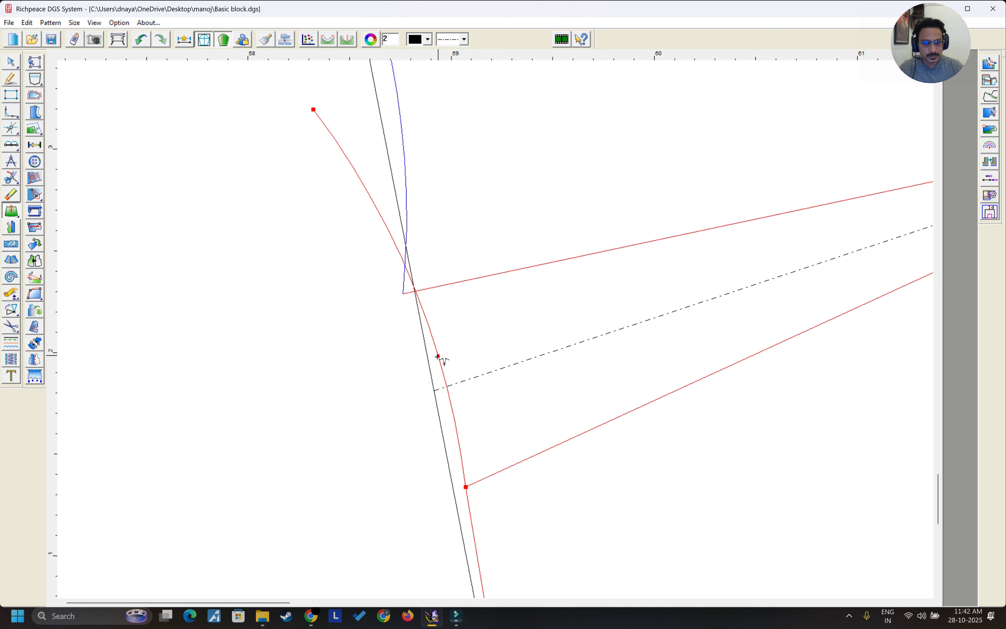
left_click(431, 370)
right_click(352, 418)
scroll(503, 330, "down", 3)
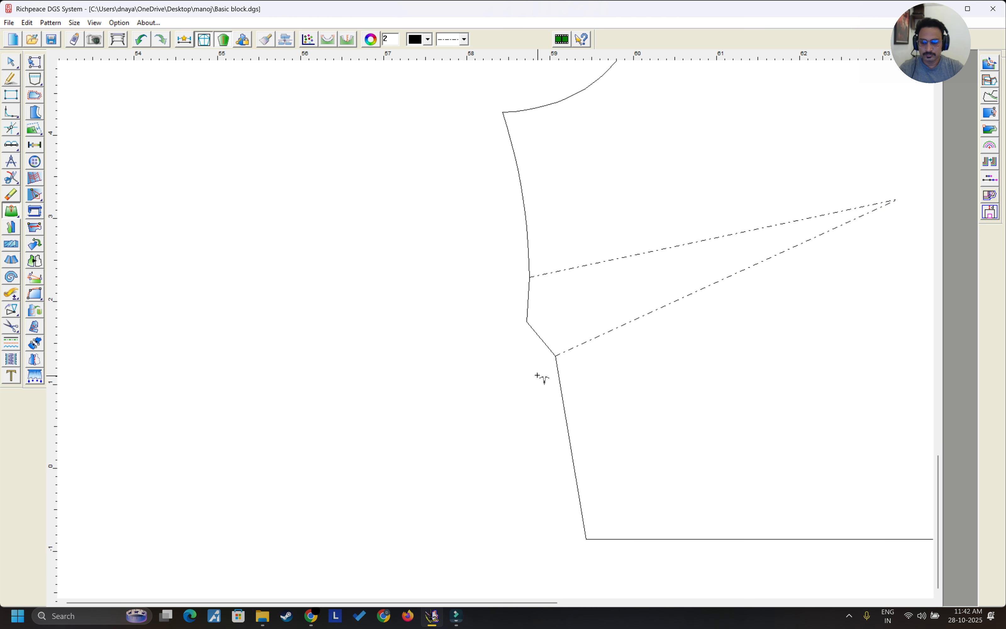
scroll(582, 301, "down", 3)
scroll(501, 337, "up", 1)
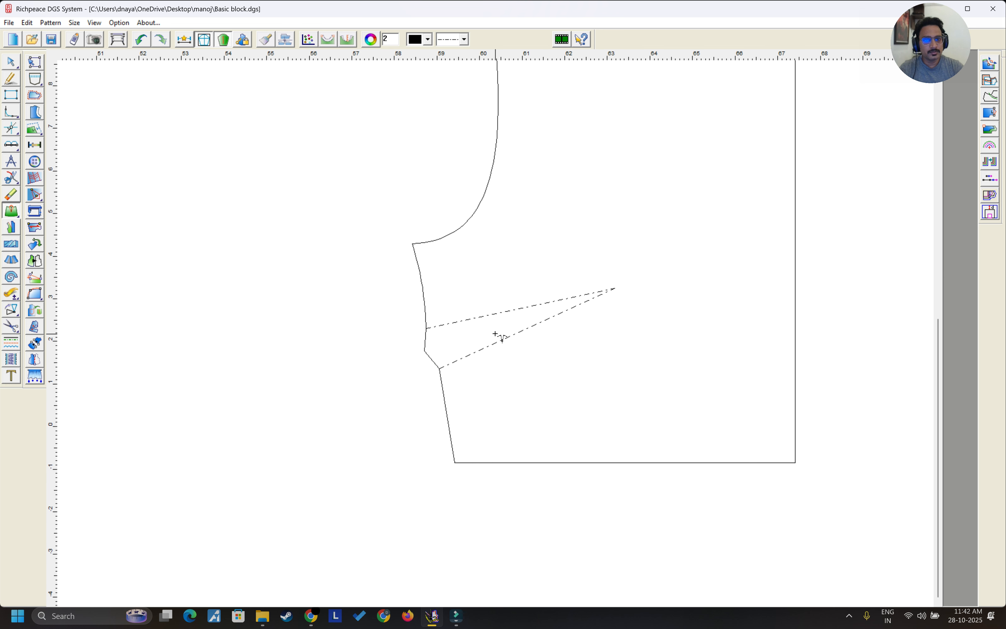
right_click(547, 252)
left_click(554, 255)
scroll(537, 270, "down", 2)
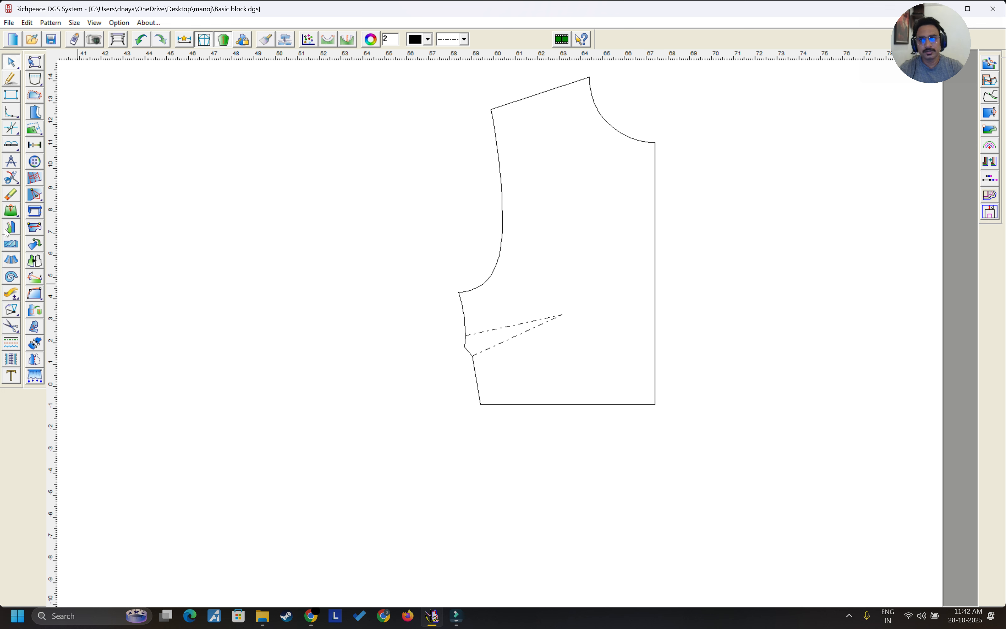
left_click(12, 179)
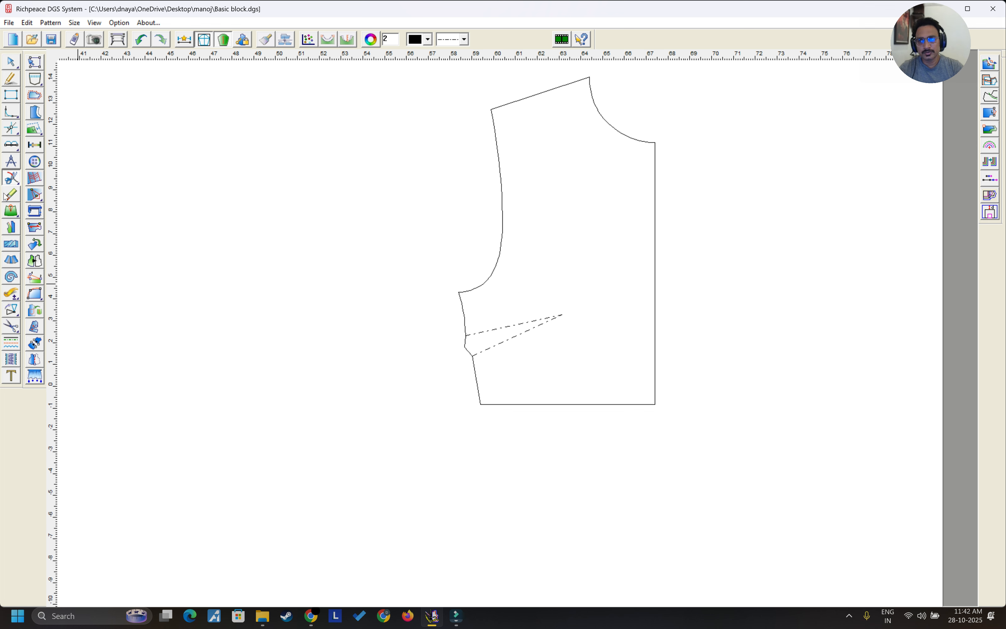
left_click(11, 211)
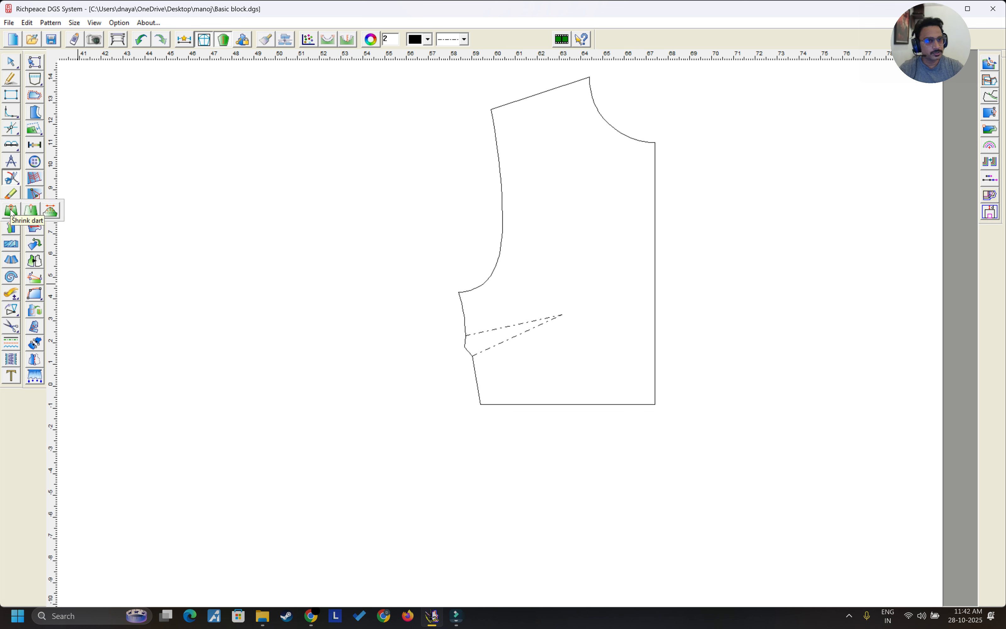
right_click(272, 227)
left_click(277, 236)
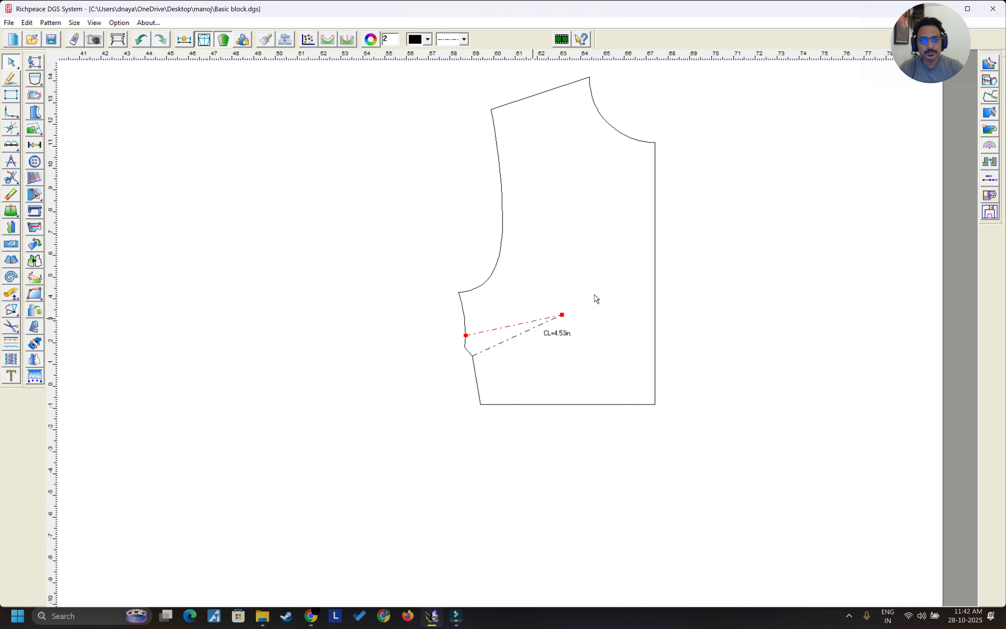
Step: Undo the side-seam dart and its centre line to restore the plain bodice block
right_click(373, 310)
left_click(374, 310)
key("ctrl+z")
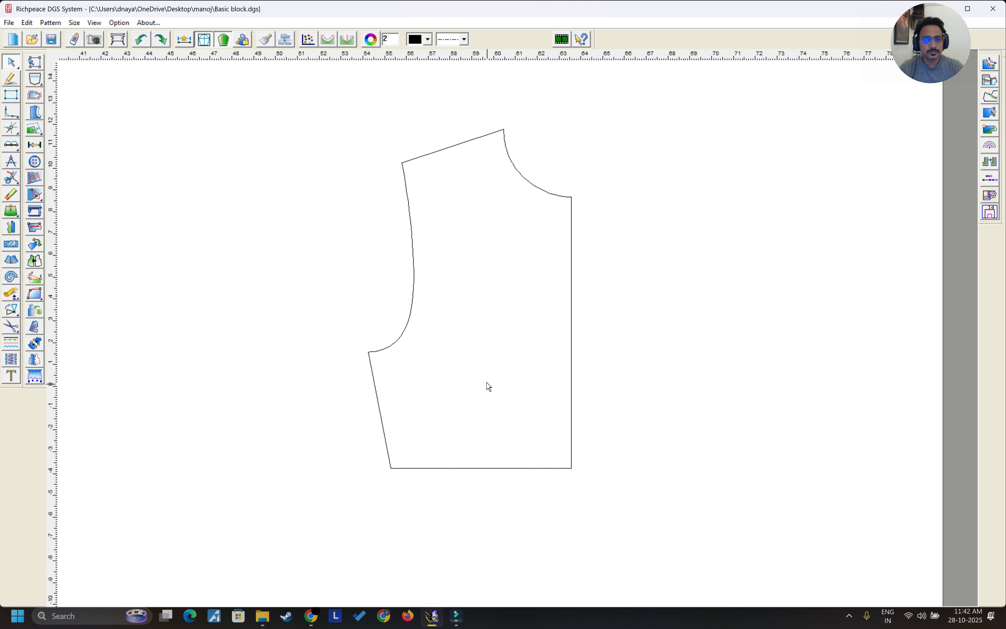
right_click(315, 262)
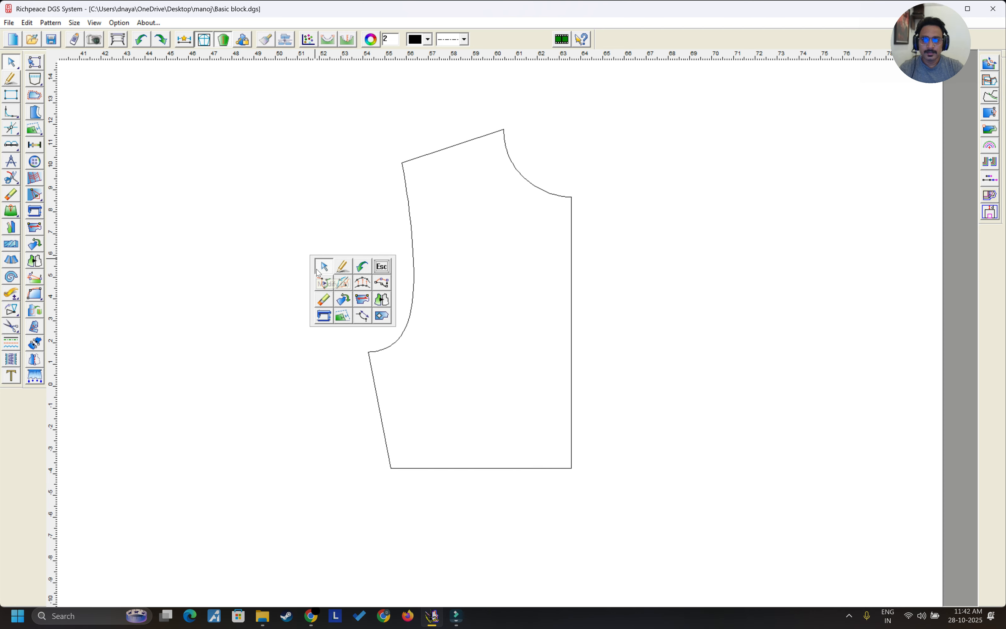
Step: Draw a dart centre line 4.35 in long at about 18.35 degrees from the side seam into the bodice
left_click(317, 269)
left_click(11, 209)
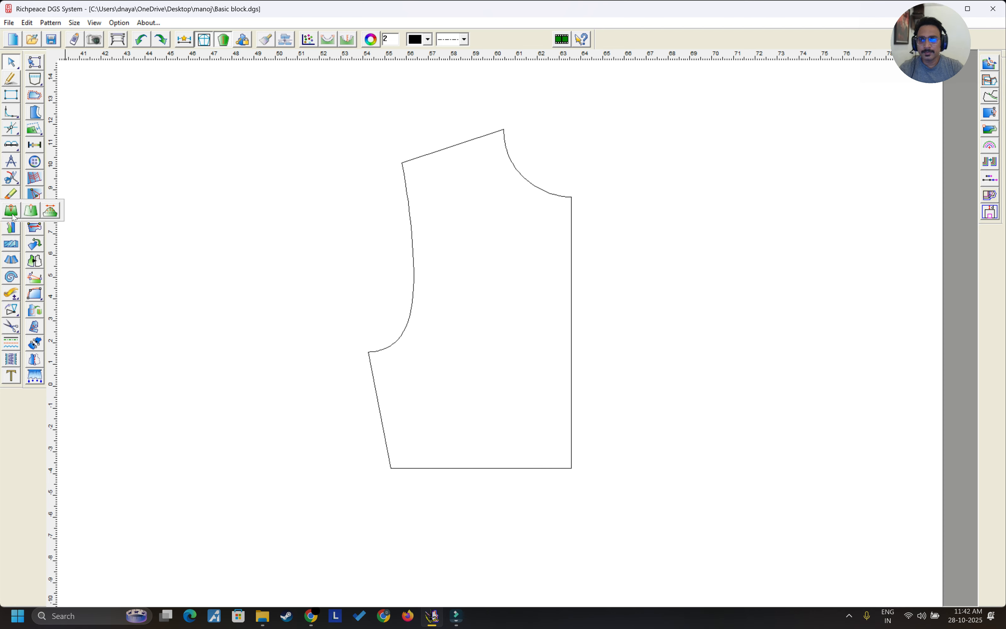
left_click(33, 215)
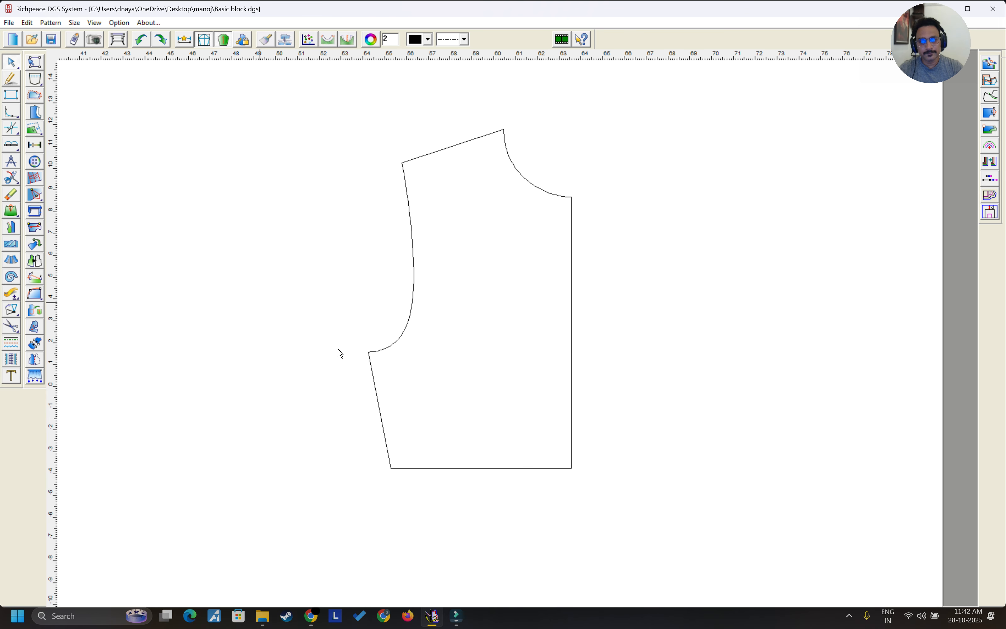
right_click(404, 395)
left_click(428, 409)
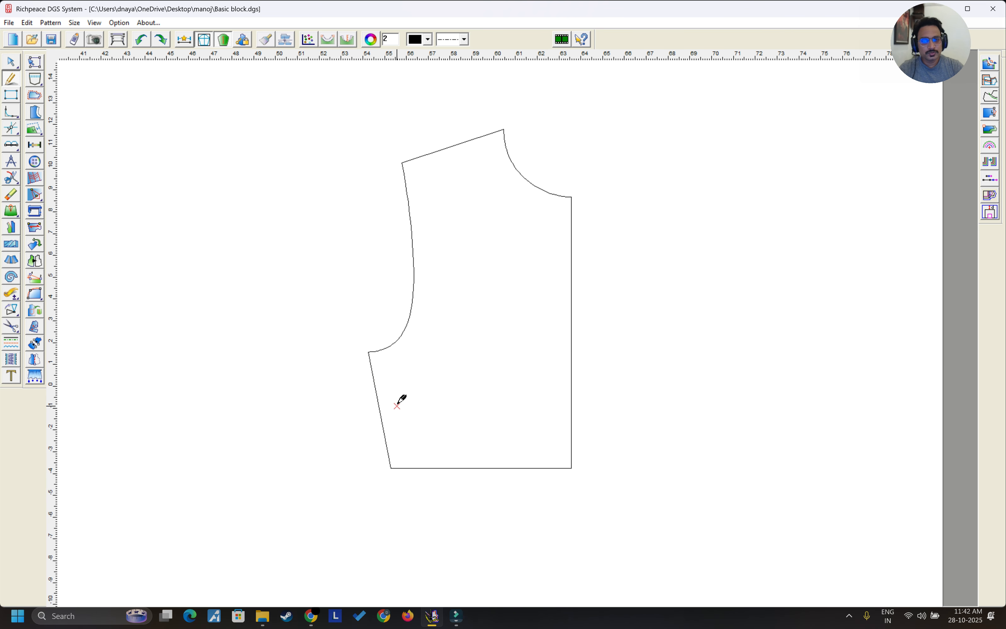
scroll(499, 335, "up", 2)
left_click(465, 343)
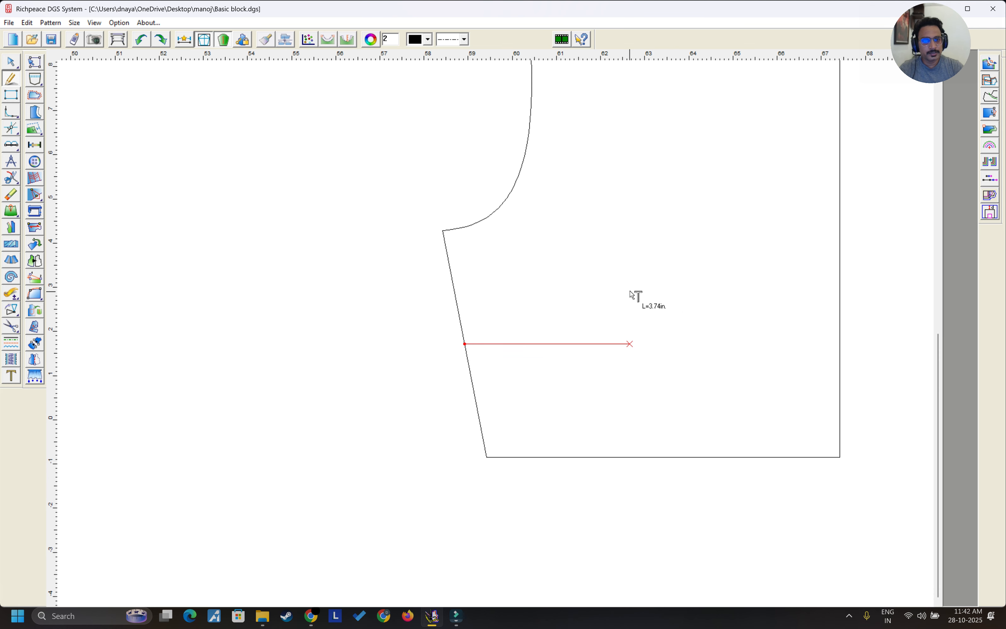
left_click(645, 283)
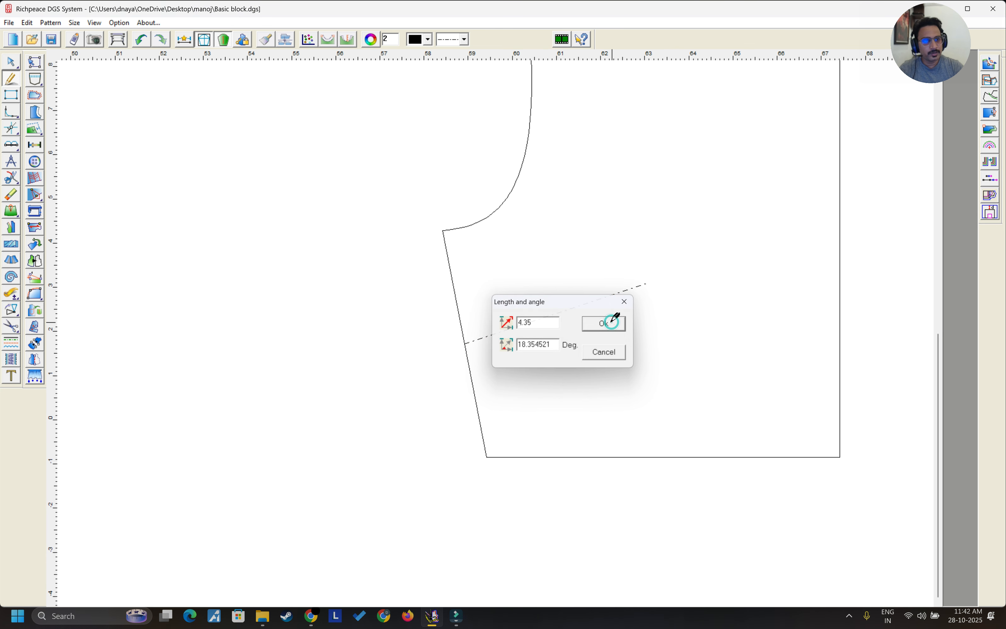
left_click(605, 322)
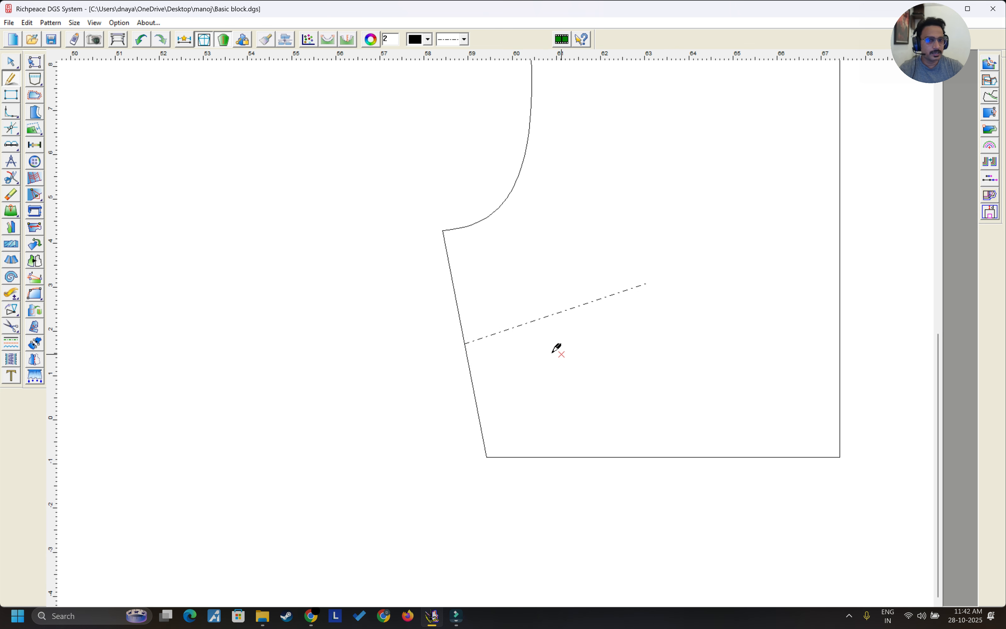
Step: Mark the dart width on the side seam with points 0.5 in either side of the centre line
left_click(468, 356)
key("Escape")
key("d")
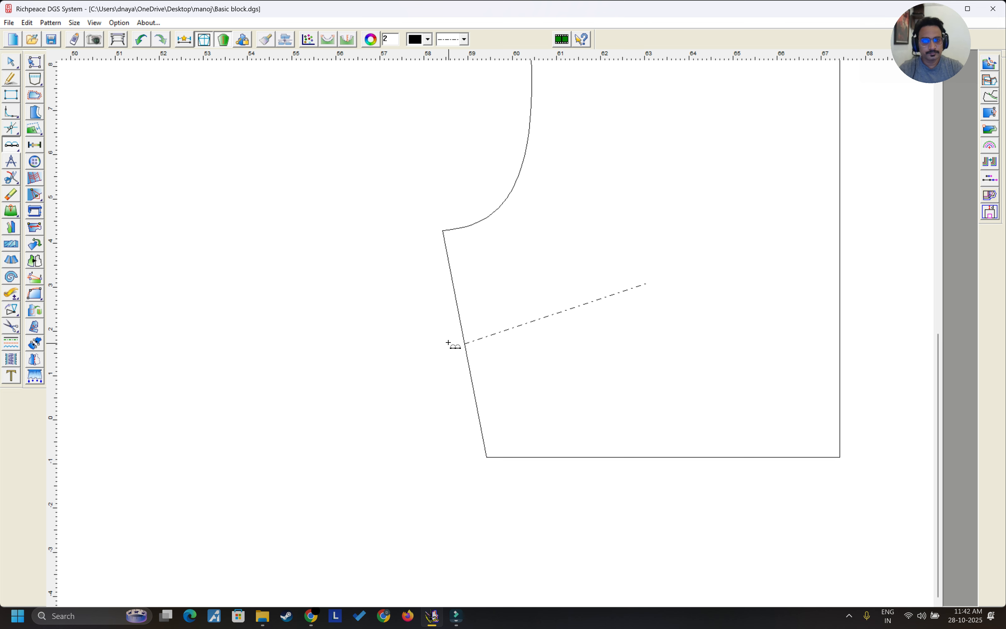
left_click(465, 344)
left_click(472, 371)
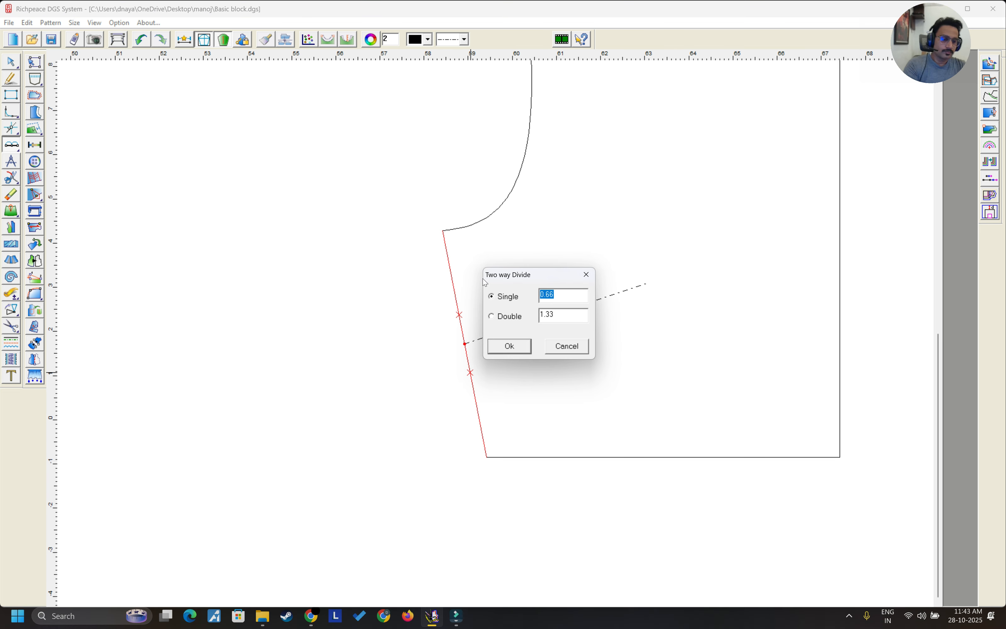
type("0.5")
key("Tab")
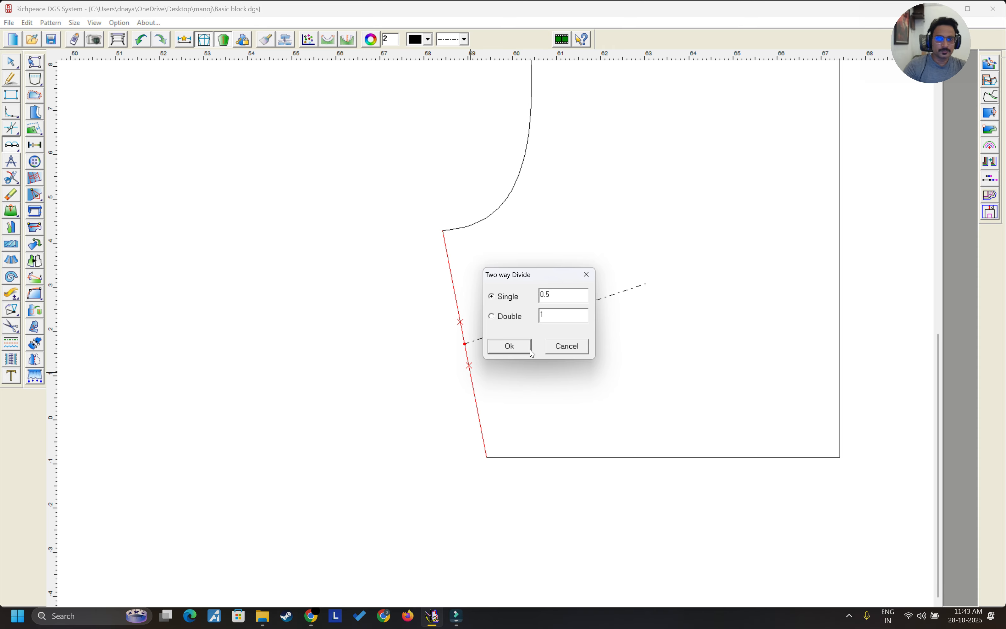
left_click(510, 347)
Step: Draw both dart legs from the marked side-seam points to the inner end of the centre line
right_click(482, 316)
left_click(510, 323)
left_click(460, 321)
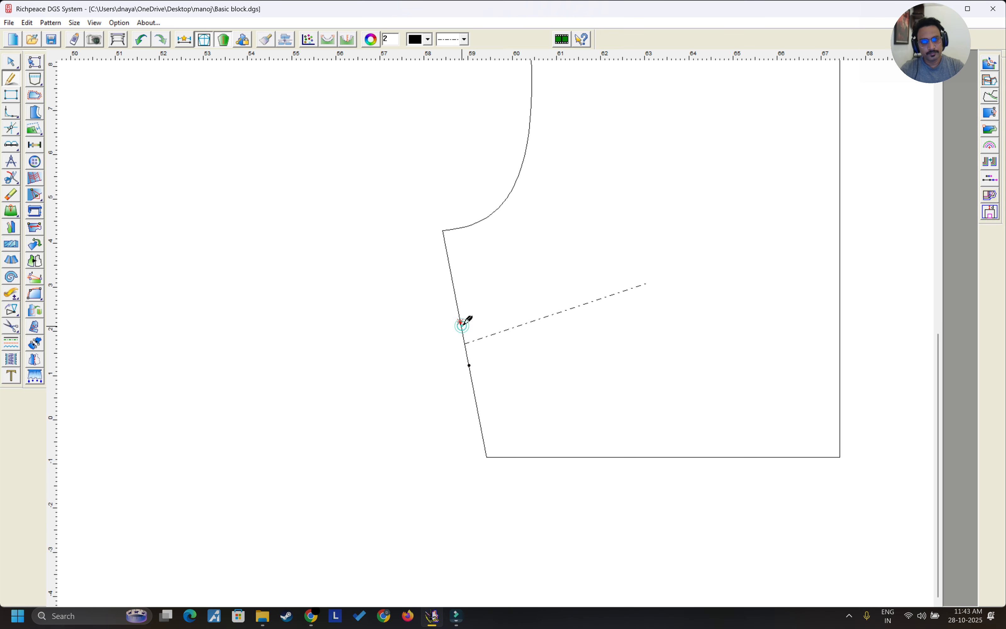
left_click(649, 284)
right_click(650, 284)
left_click(649, 284)
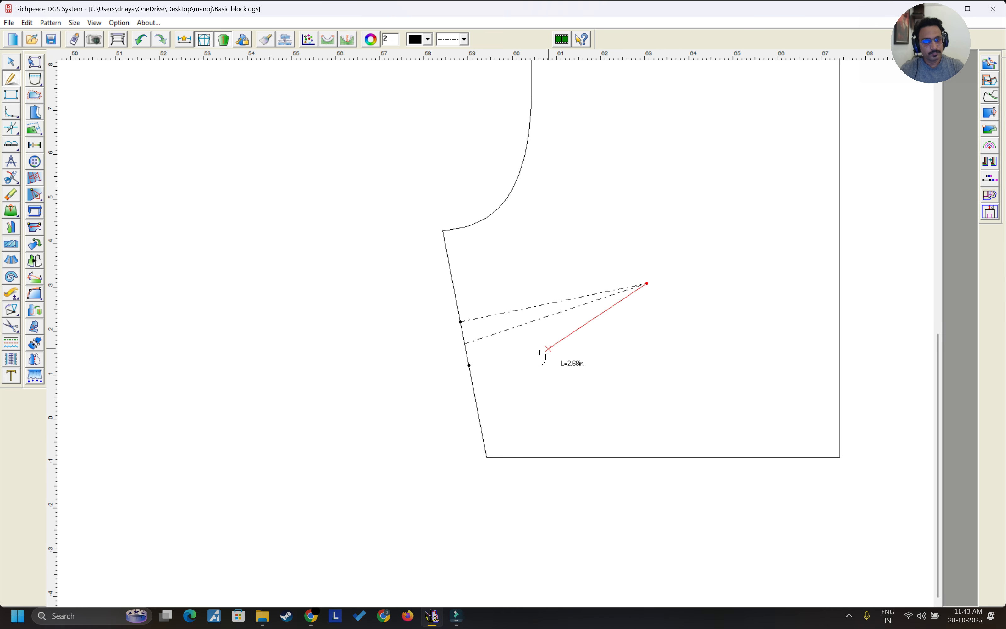
left_click(470, 365)
right_click(470, 366)
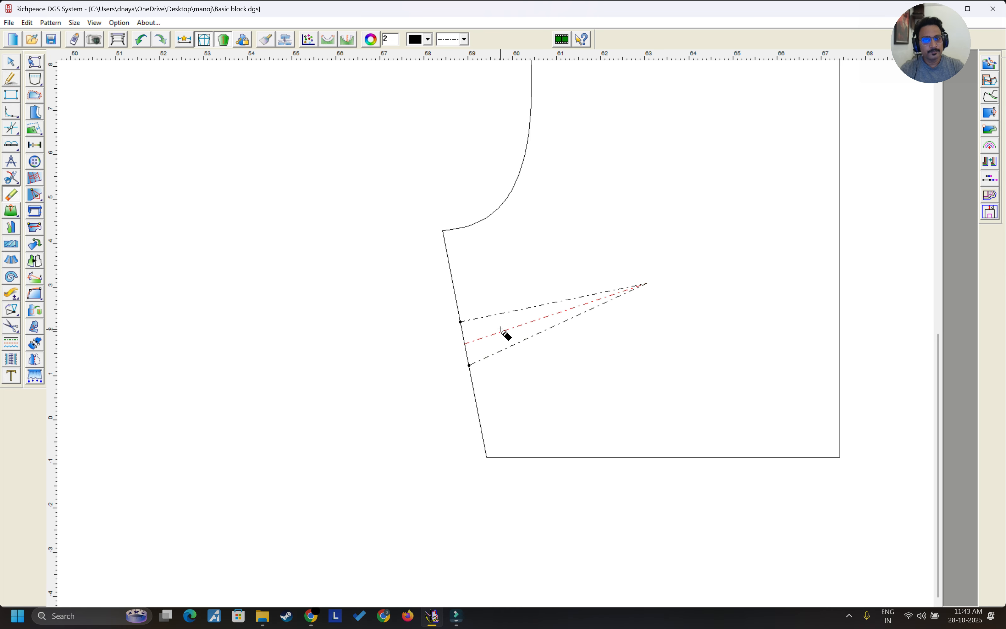
Step: Remove the centre line and open the dart mouth, redrawing the side seam from the upper dart point to the underarm corner
right_click(500, 331)
left_click(526, 343)
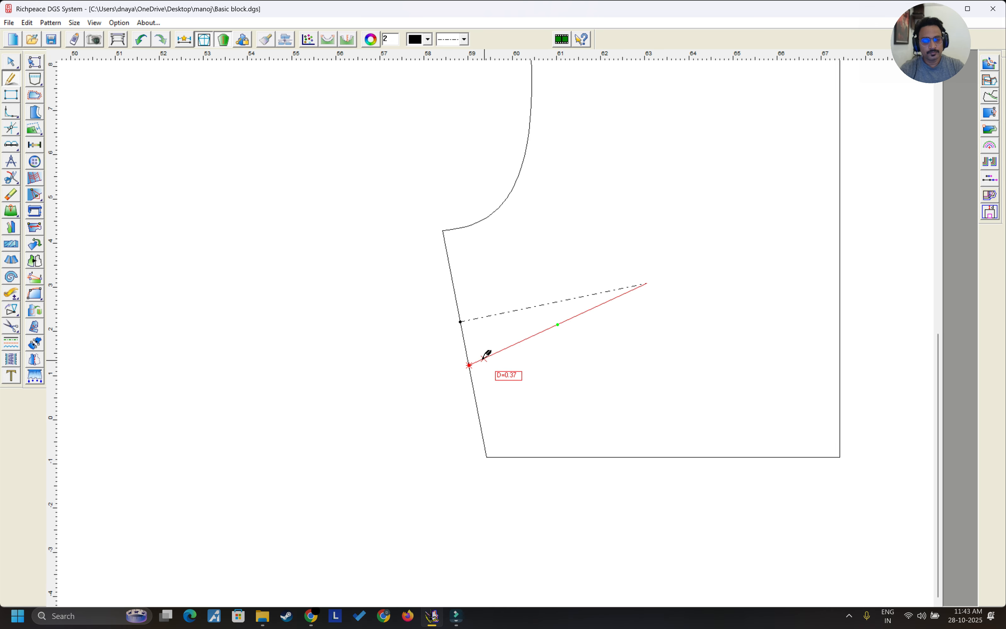
key("Delete")
left_click(465, 322)
left_click(444, 231)
right_click(444, 230)
scroll(472, 344, "down", 1)
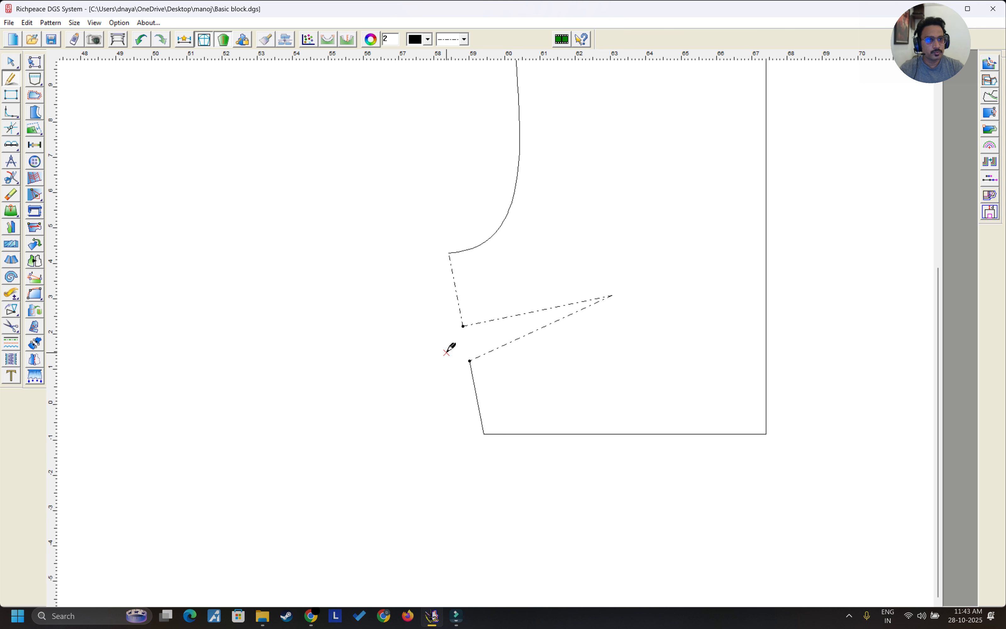
scroll(490, 341, "up", 2)
right_click(460, 345)
left_click(11, 212)
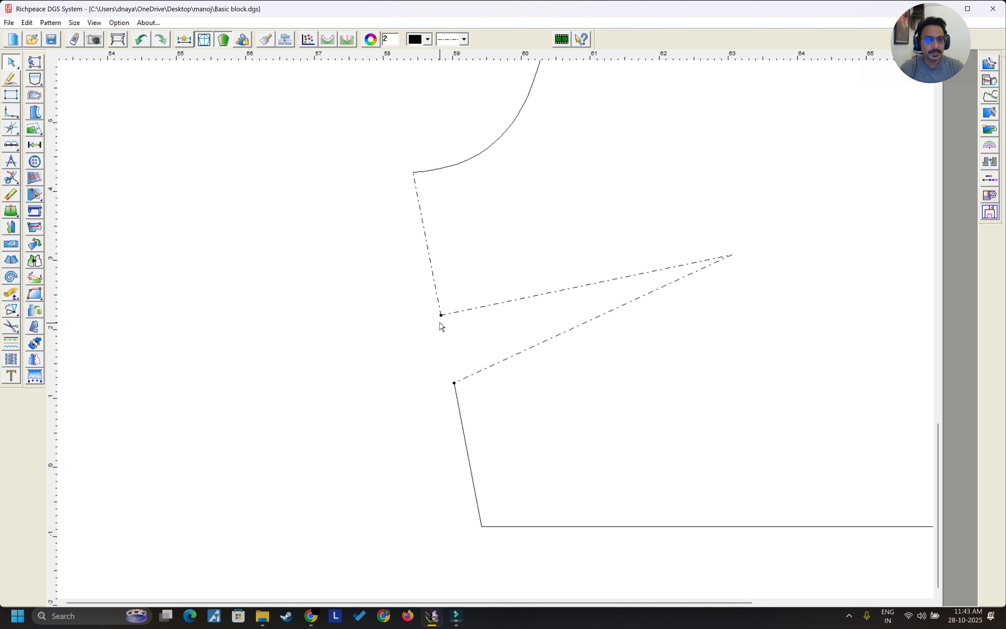
right_click(140, 264)
left_click(164, 271)
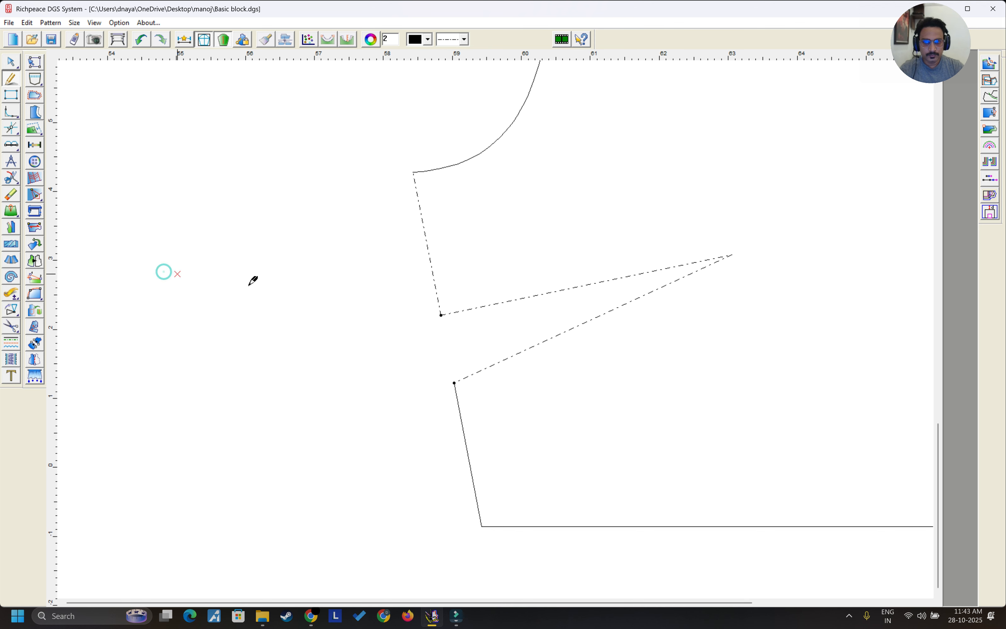
left_click(13, 209)
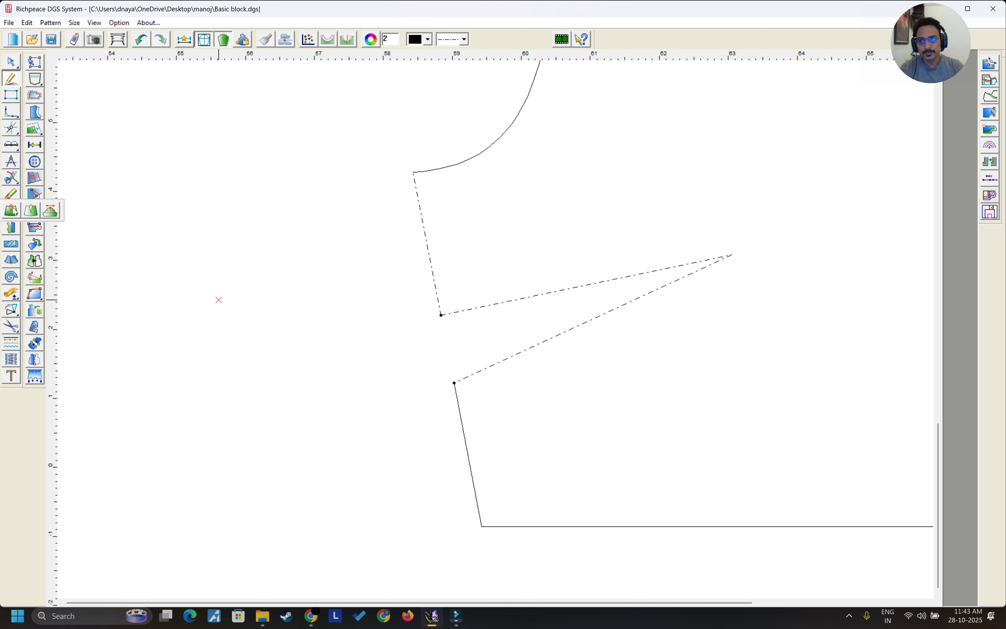
left_click(33, 212)
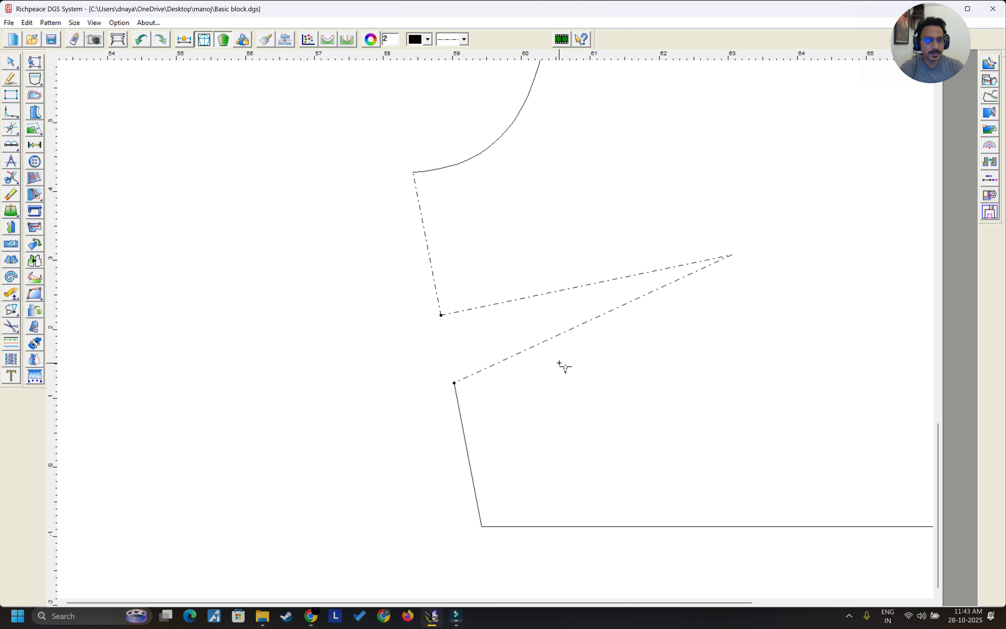
left_click(10, 214)
right_click(92, 203)
left_click(105, 213)
Step: Add a cap line across the dart mouth, using the upper side seam, both dart legs and the lower side seam
left_click(19, 214)
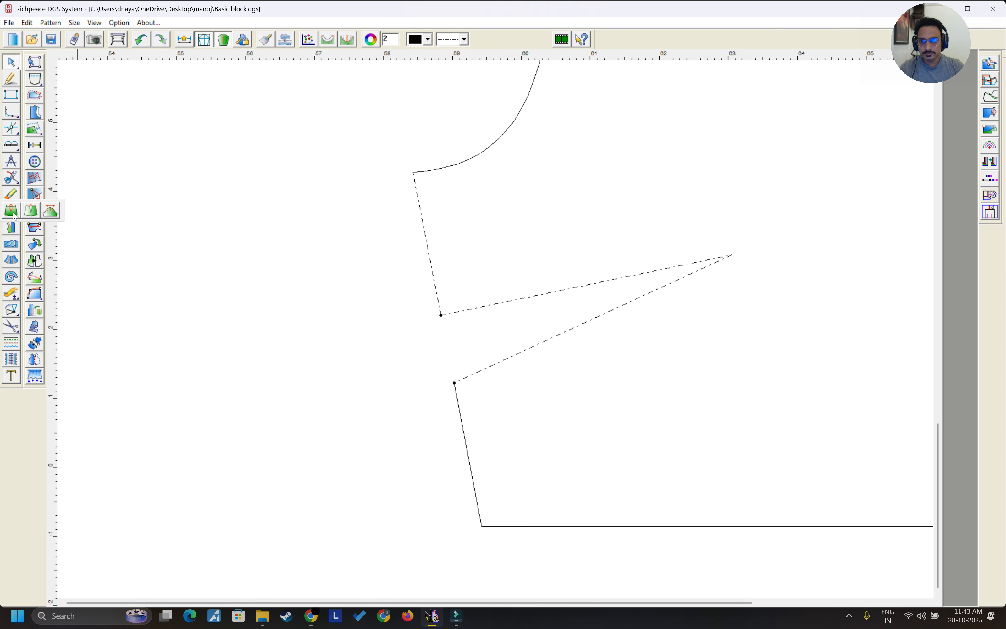
left_click(30, 211)
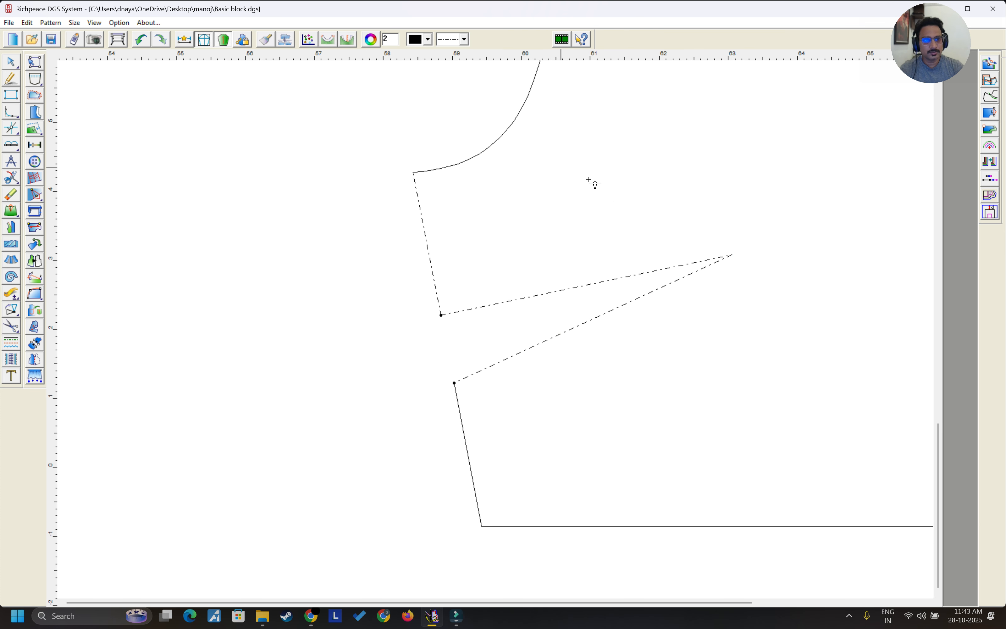
left_click(428, 262)
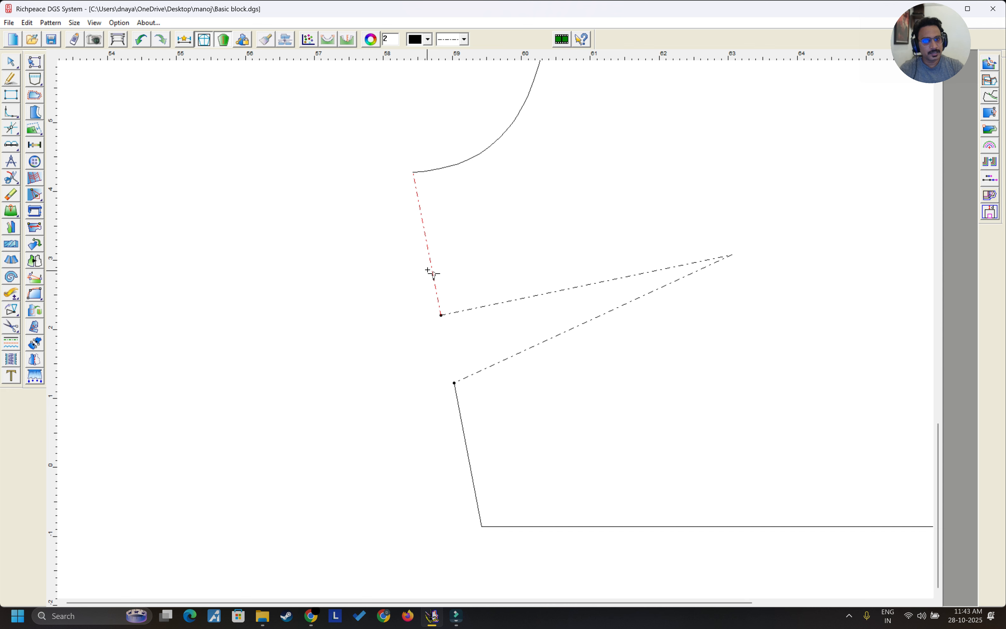
left_click(461, 312)
left_click(513, 357)
left_click(459, 408)
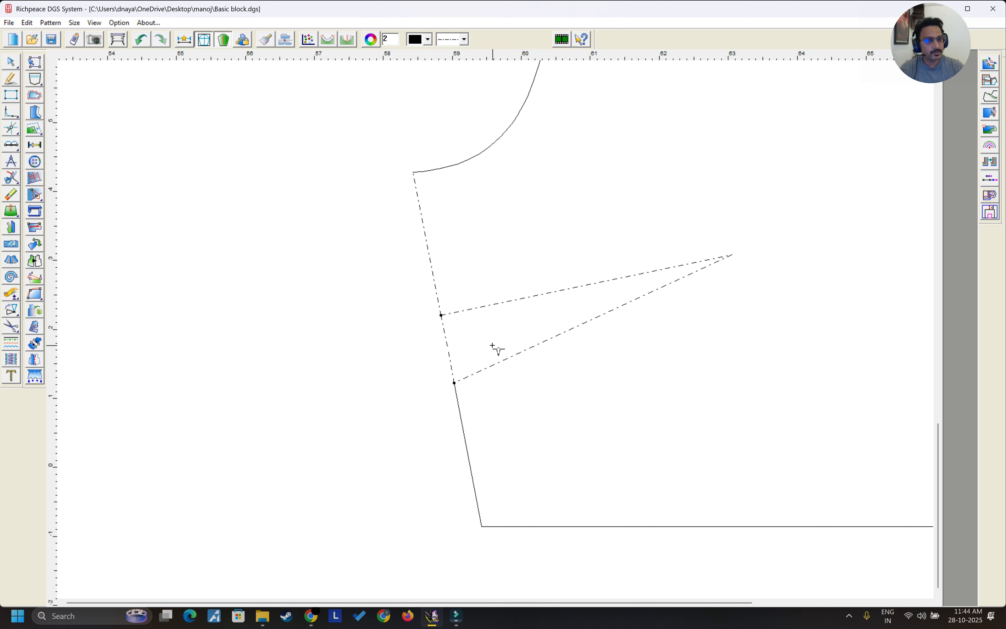
Step: Examine the cap line across the dart mouth up close, and undo it
scroll(502, 333, "up", 3)
middle_click(508, 332)
left_click(486, 308)
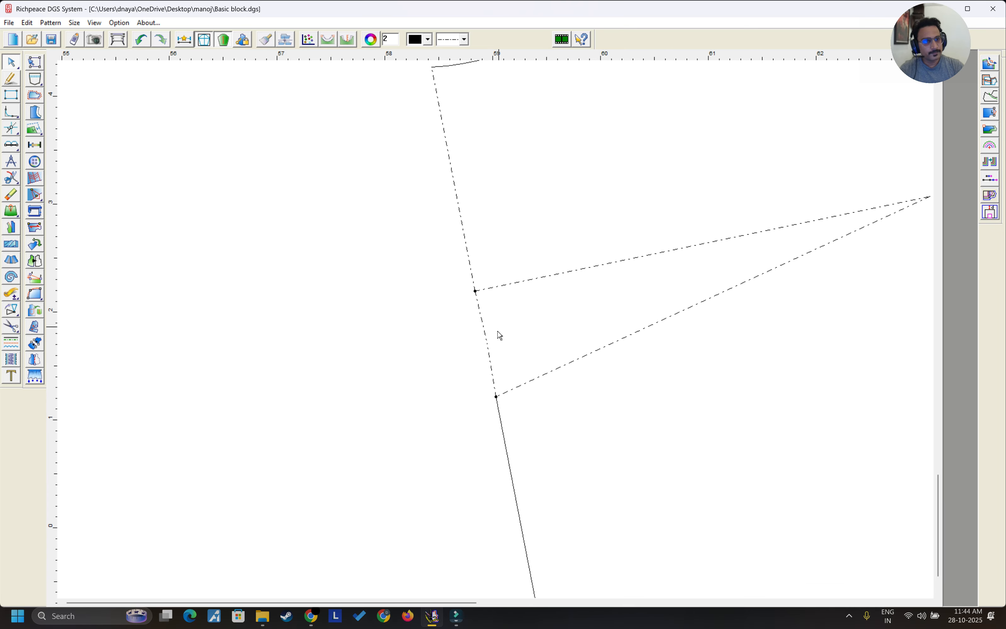
scroll(485, 350, "up", 4)
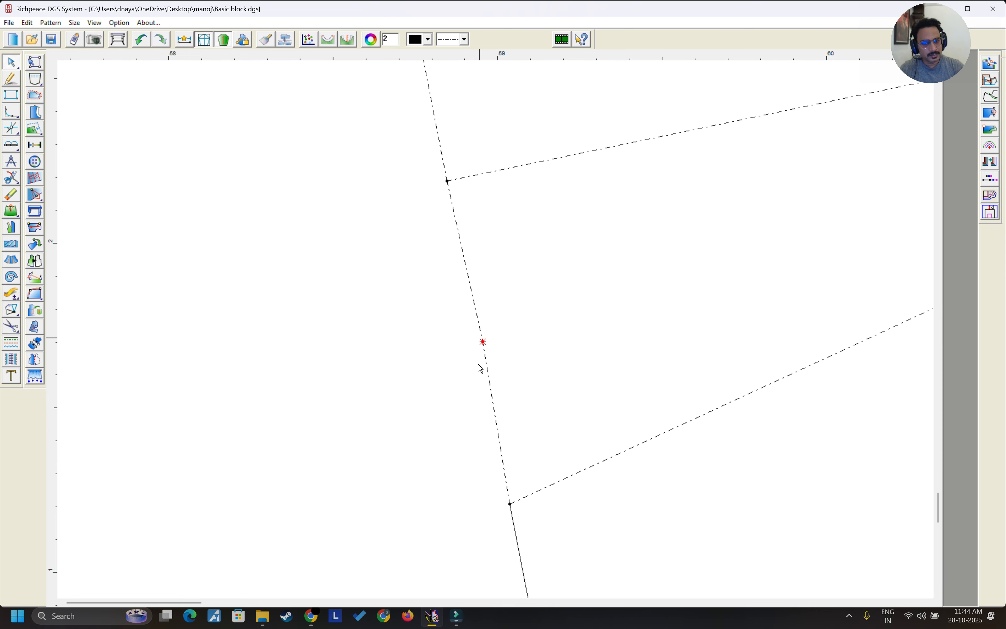
scroll(503, 332, "down", 5)
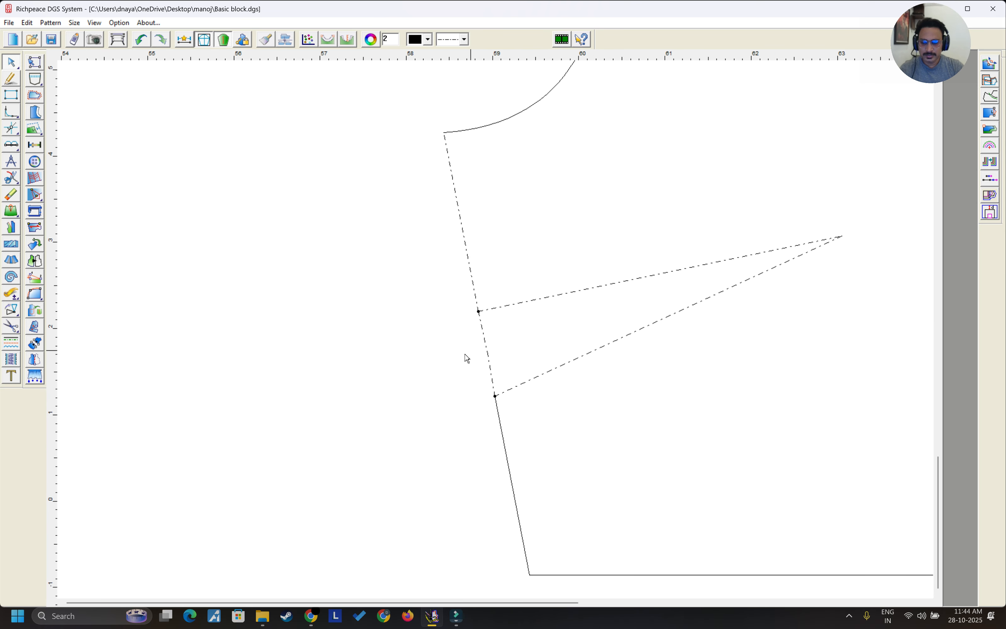
scroll(497, 336, "up", 2)
right_click(487, 351)
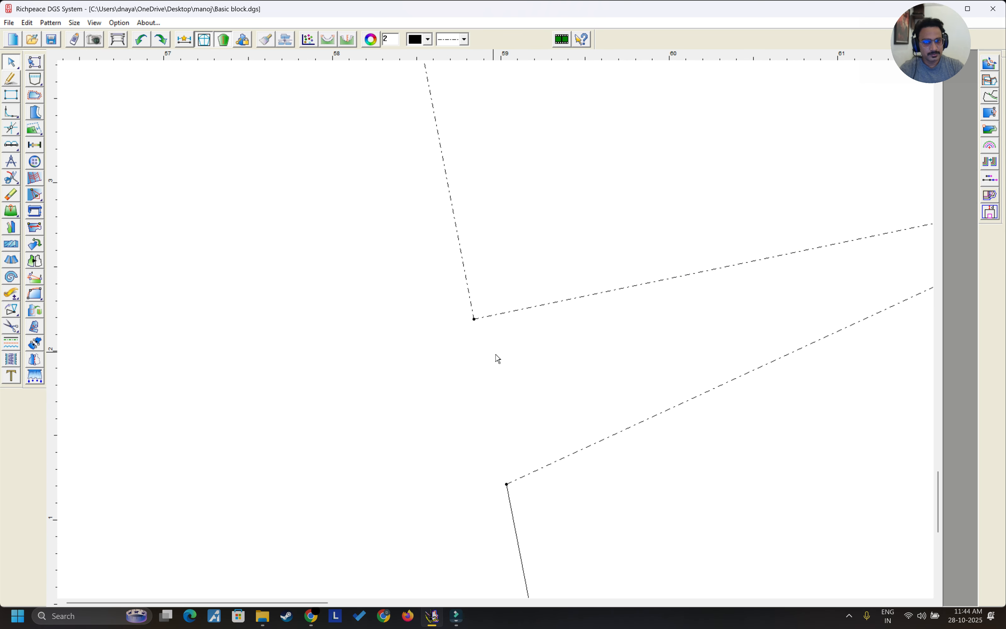
Step: Extend the upper dart leg slightly outward past the side seam
right_click(501, 369)
left_click(526, 369)
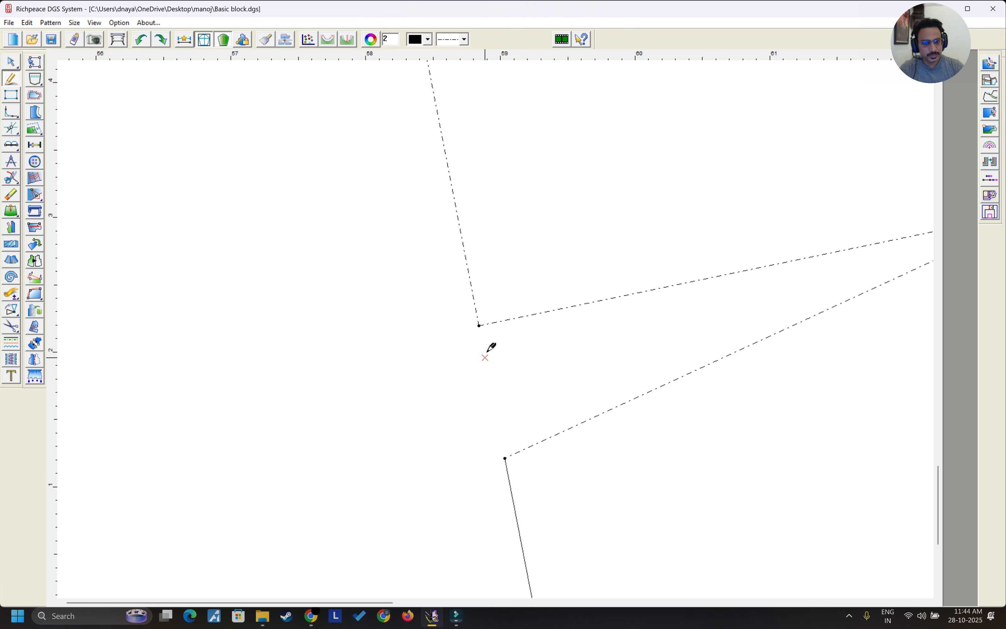
right_click(484, 334)
left_click(556, 357)
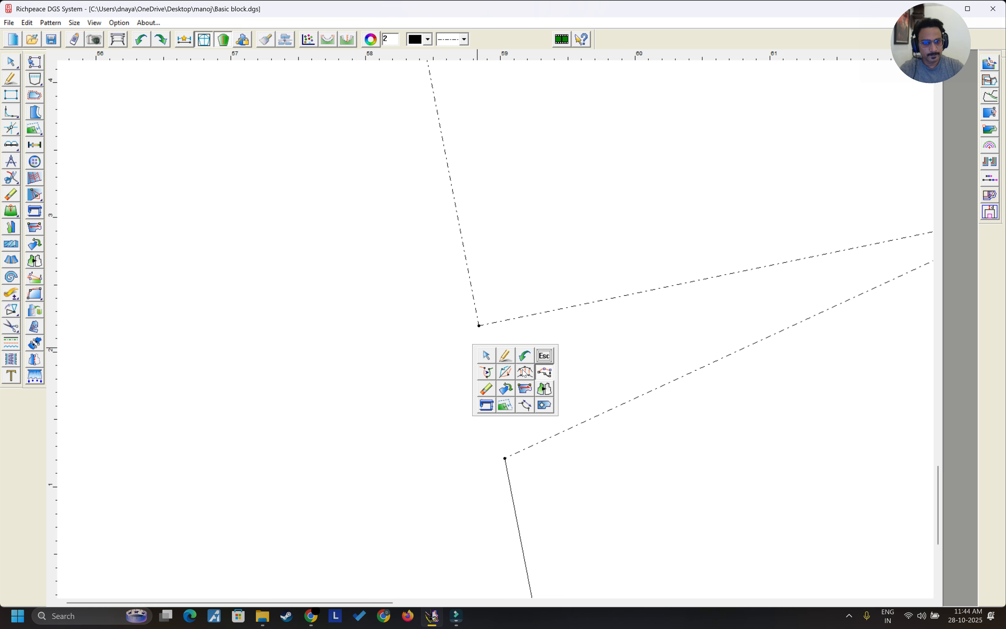
left_click(506, 391)
left_click(484, 328)
right_click(456, 337)
right_click(456, 337)
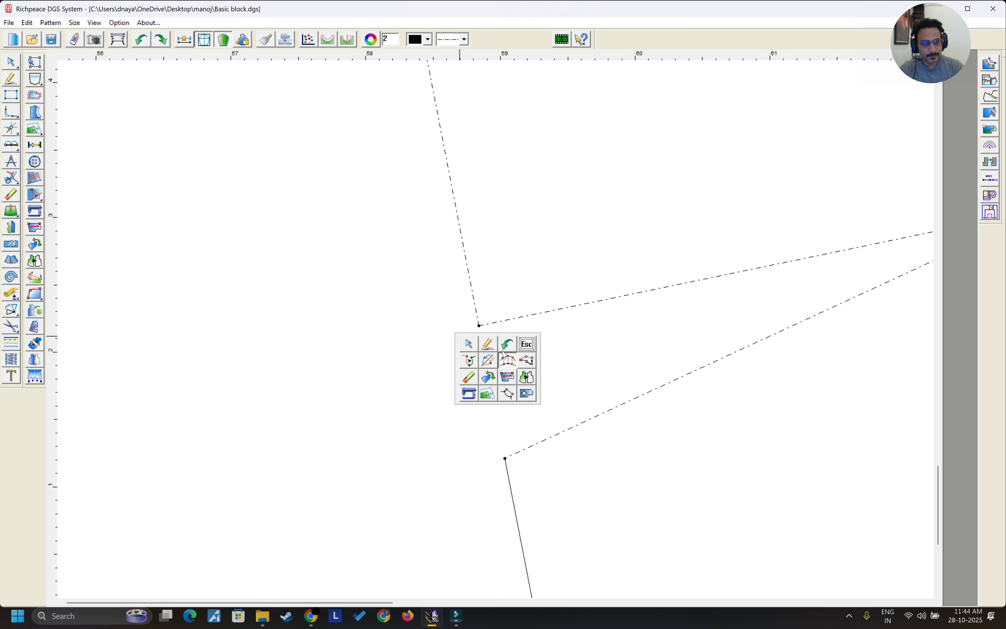
left_click(525, 361)
left_click(479, 326)
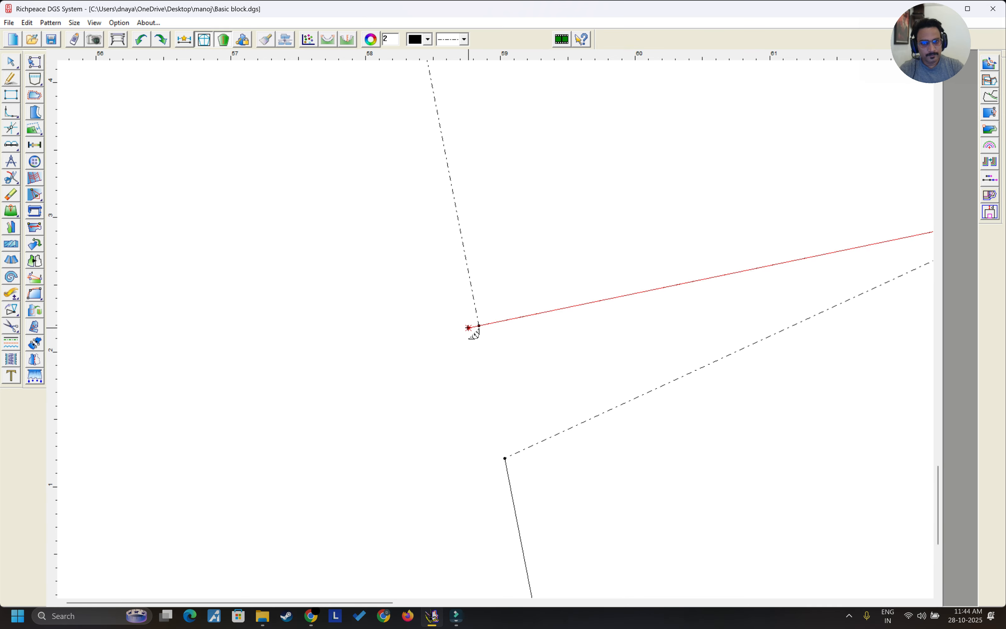
left_click(450, 332)
left_click(495, 424)
Step: Move the lower end of the upper side seam out to the tip of the extended dart leg
right_click(478, 347)
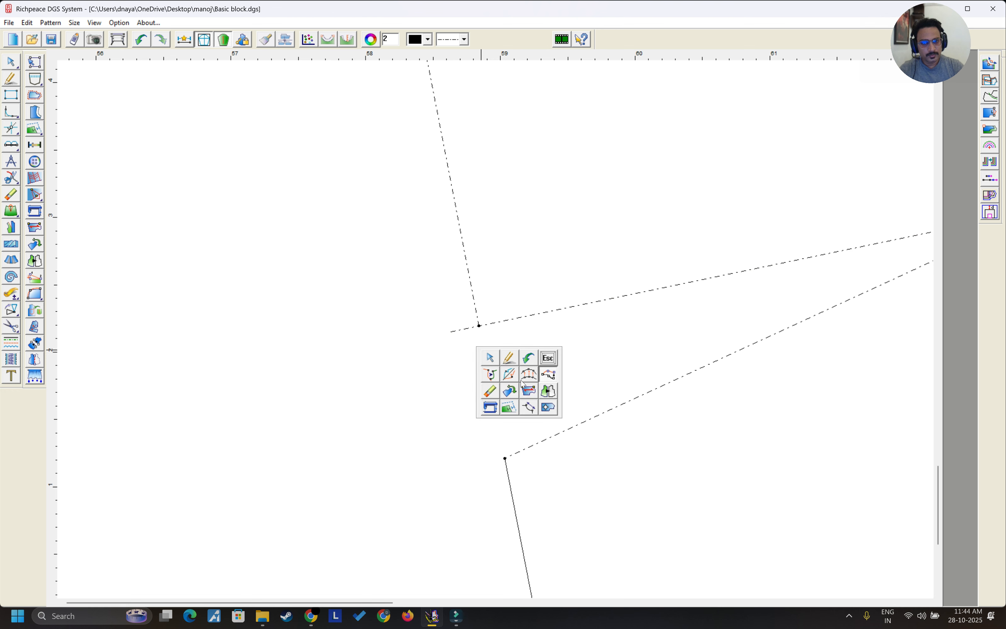
left_click(548, 375)
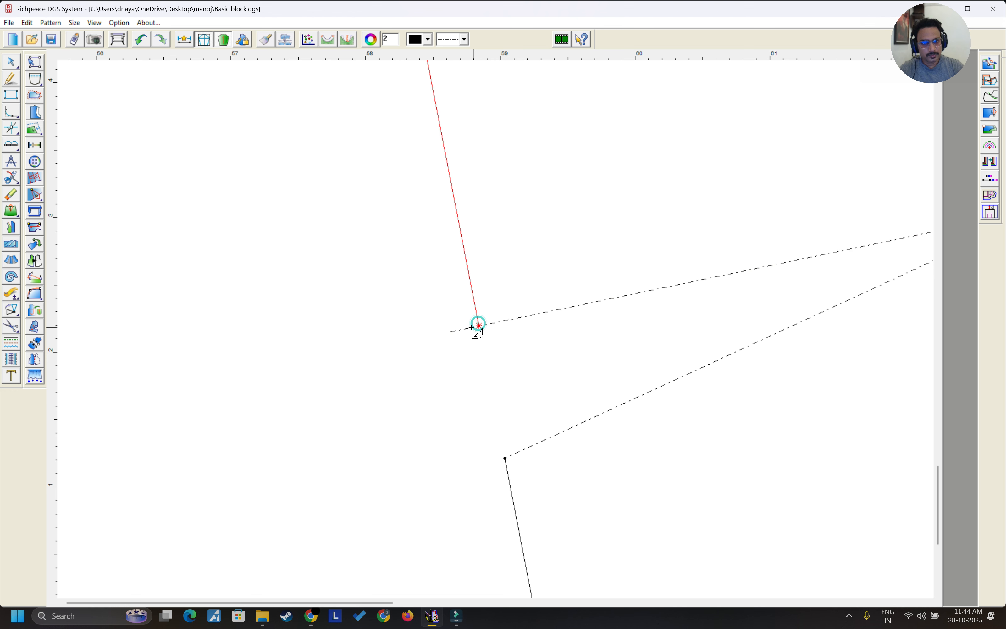
left_click(453, 330)
right_click(480, 294)
left_click(492, 318)
scroll(493, 314, "down", 4)
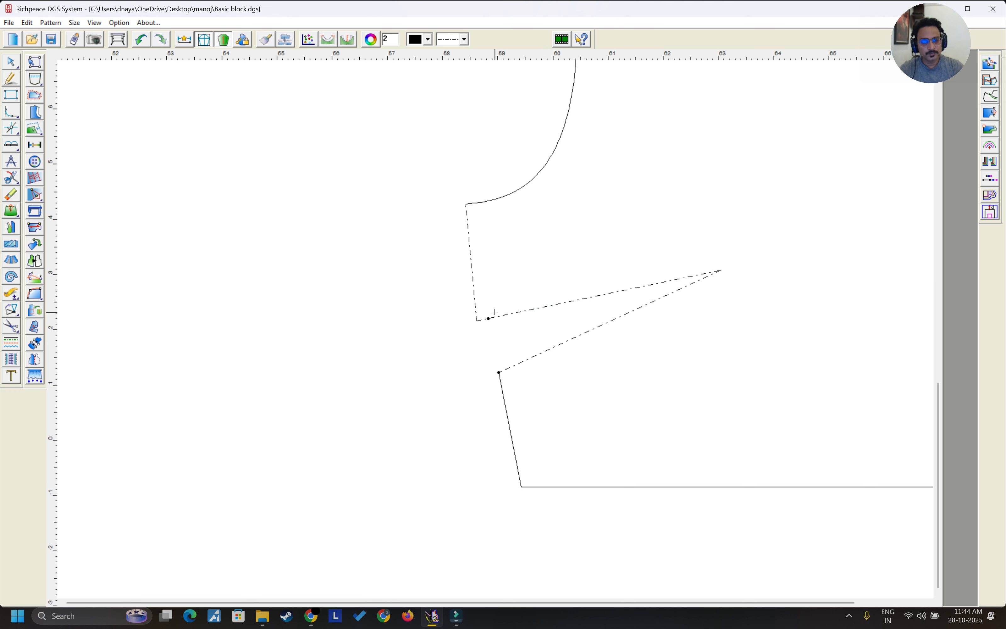
Step: Add a cap line across the dart mouth, using the upper side seam, both dart legs and the lower side seam
left_click(11, 211)
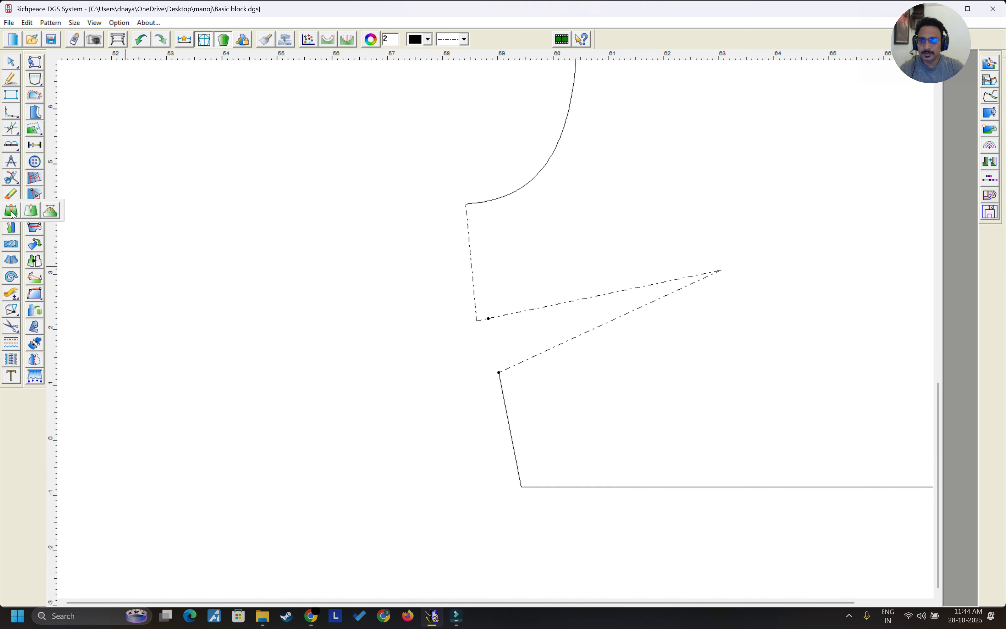
left_click(24, 211)
left_click(454, 270)
left_click(471, 286)
left_click(524, 309)
left_click(558, 345)
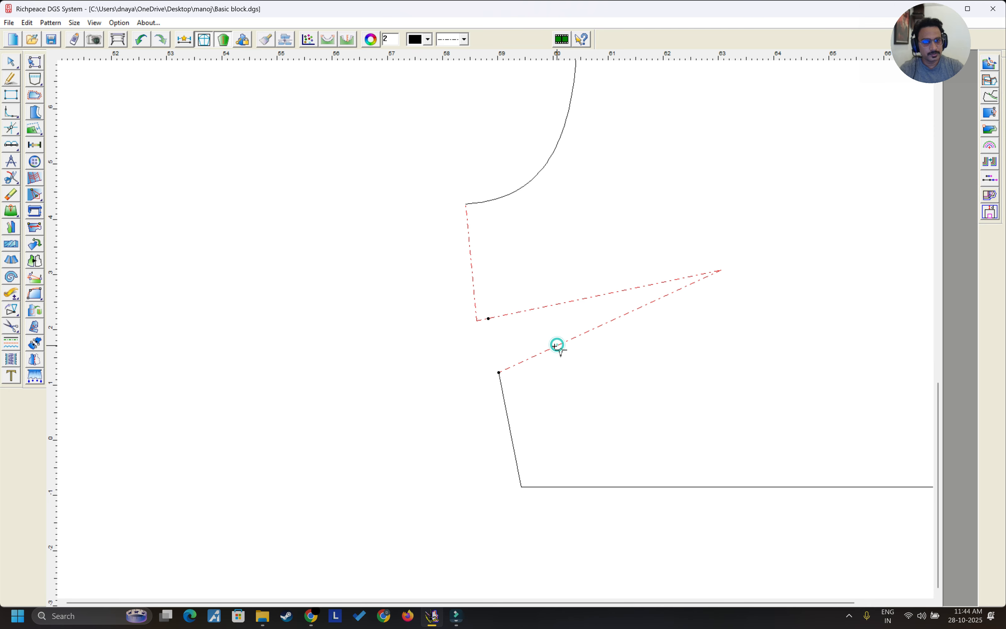
left_click(502, 383)
scroll(509, 339, "up", 3)
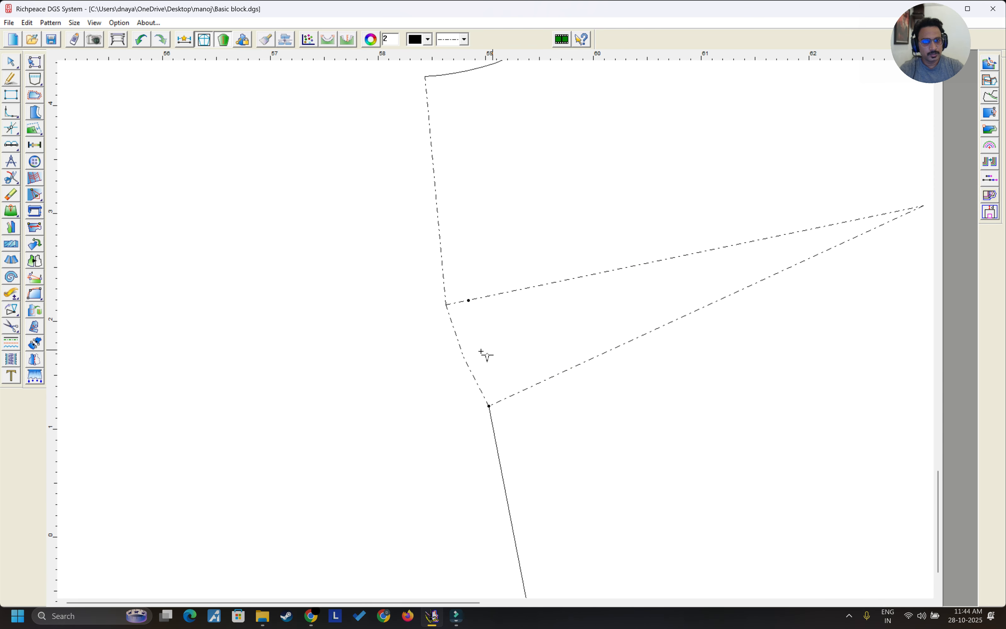
right_click(523, 348)
left_click(530, 356)
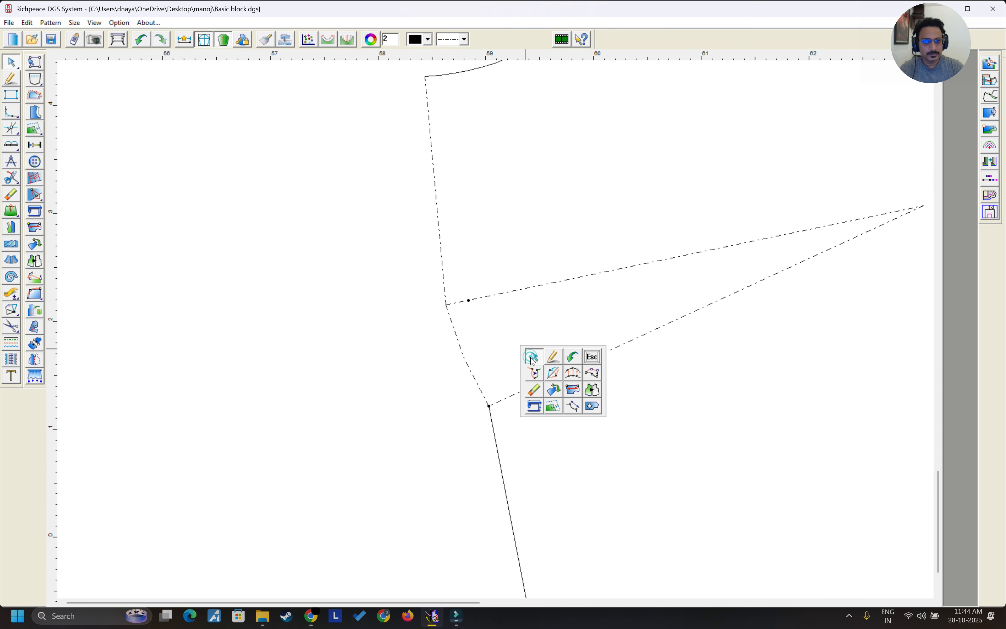
right_click(493, 326)
left_click(503, 334)
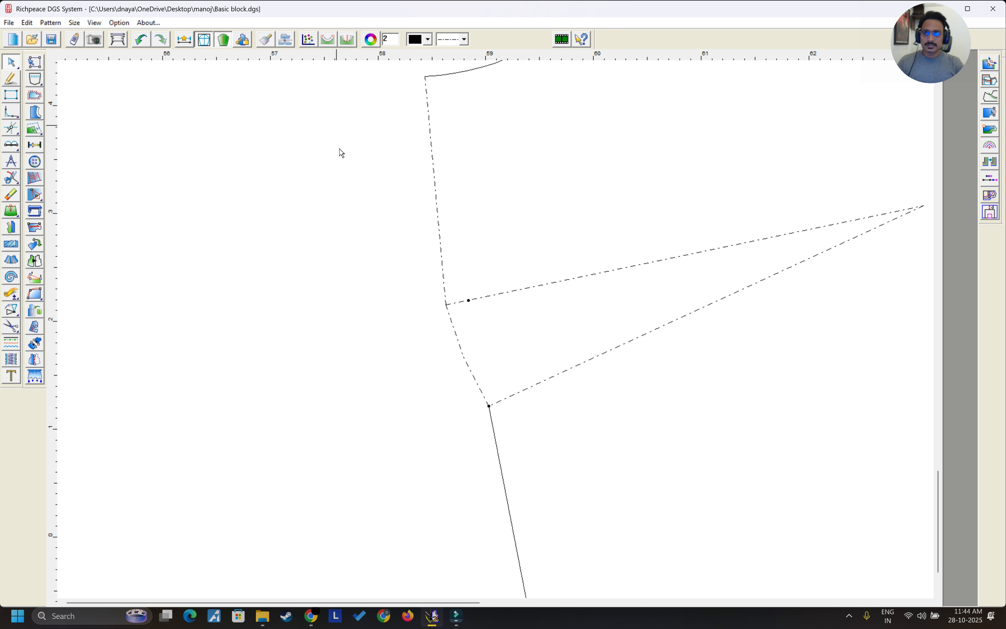
scroll(506, 341, "down", 5)
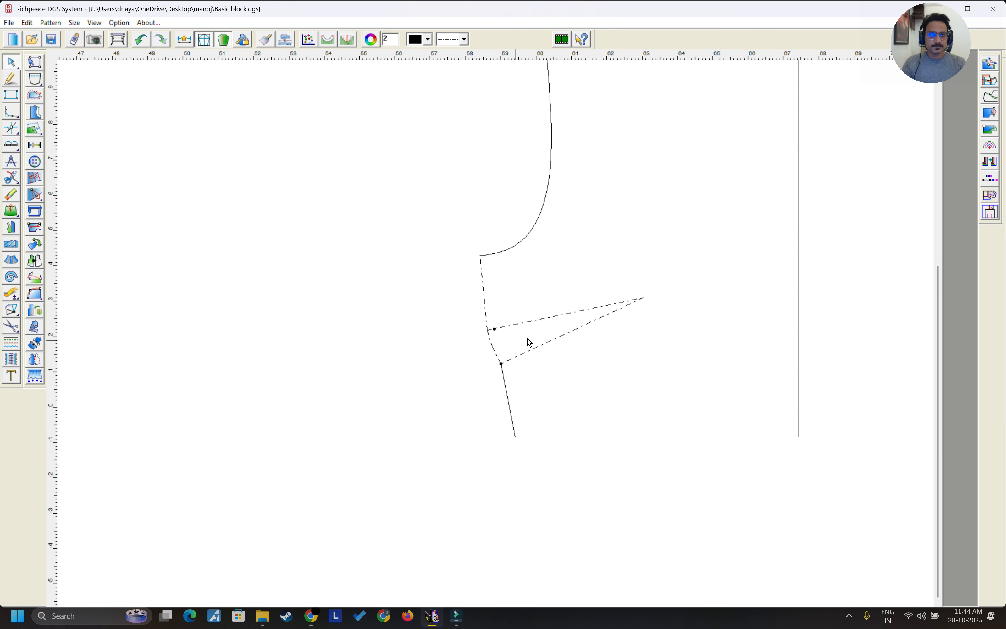
scroll(577, 262, "down", 1)
key("space")
scroll(432, 215, "down", 3)
key("w")
right_click(479, 253)
left_click(489, 293)
right_click(138, 216)
left_click(147, 225)
right_click(13, 216)
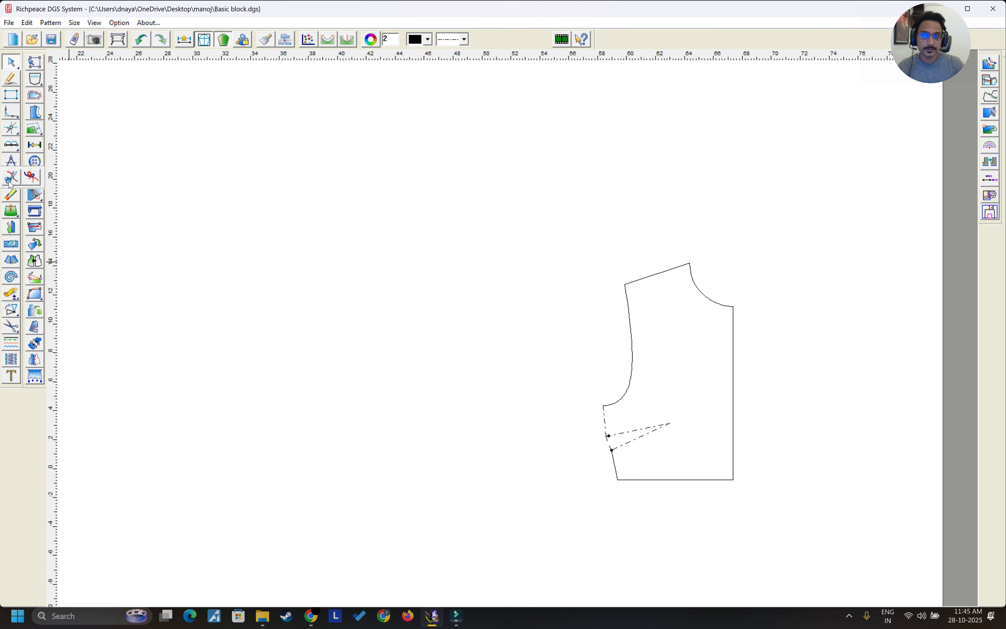
left_click(20, 217)
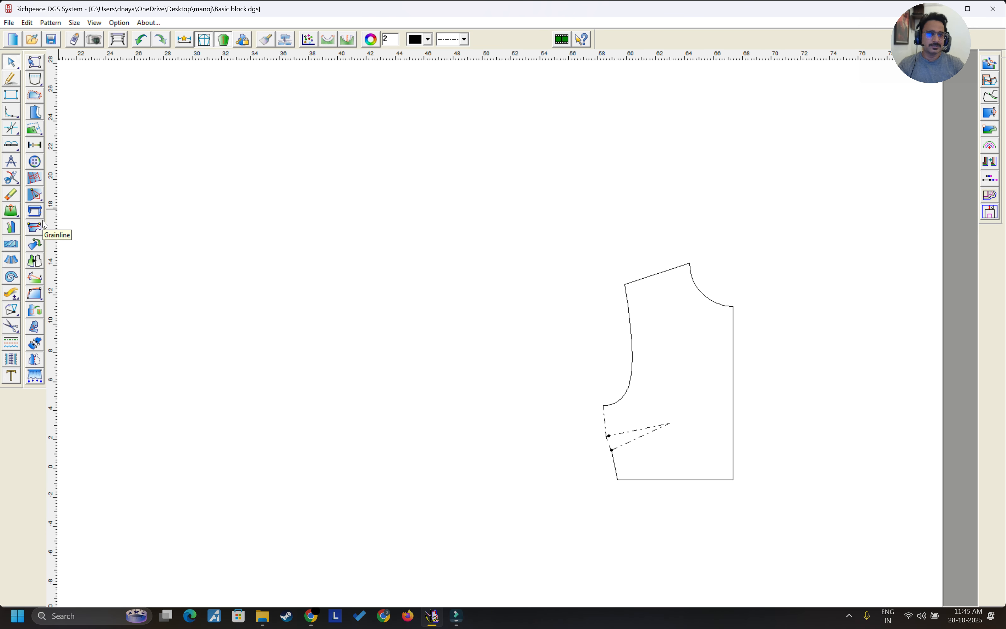
scroll(538, 363, "down", 2)
scroll(619, 353, "up", 3)
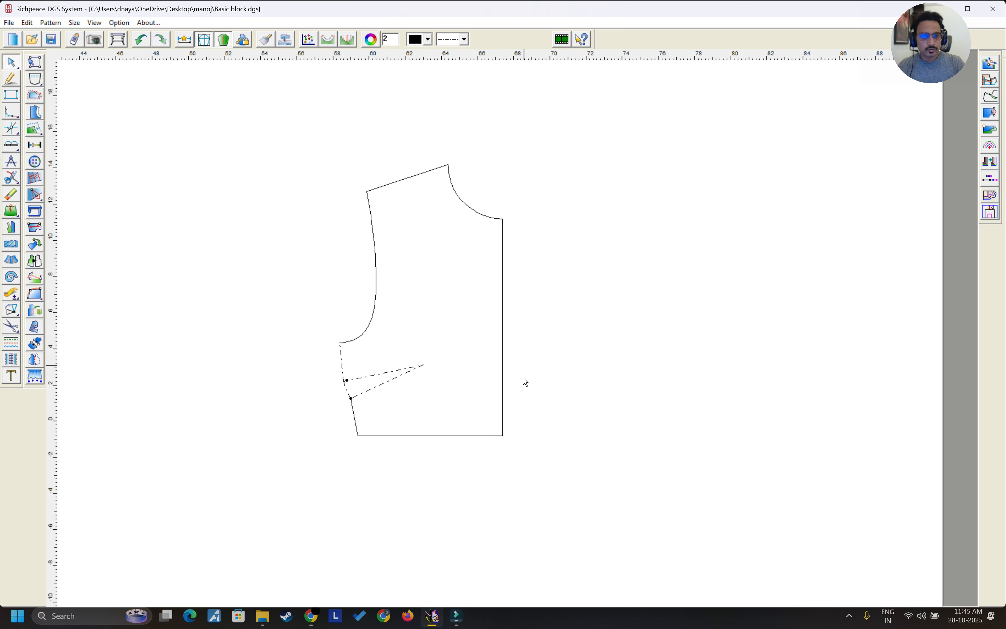
Step: Draw a roughly square rectangle, about 7.6 in wide, in the empty area beside the bodice
right_click(631, 267)
left_click(666, 282)
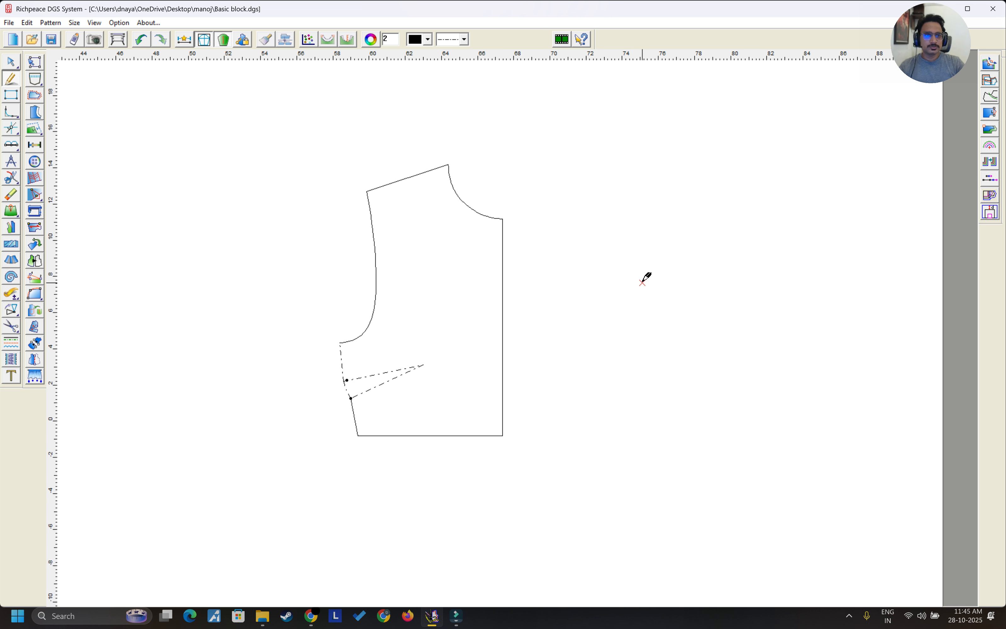
middle_click_drag(703, 263, 474, 313)
left_click_drag(408, 269, 606, 426)
left_click(501, 403)
right_click(494, 339)
left_click(509, 352)
right_click(442, 307)
left_click(476, 312)
mouse_move(384, 303)
left_mouse_down()
mouse_move(524, 423)
mouse_move(522, 440)
left_mouse_up()
left_click(415, 418)
right_click(404, 365)
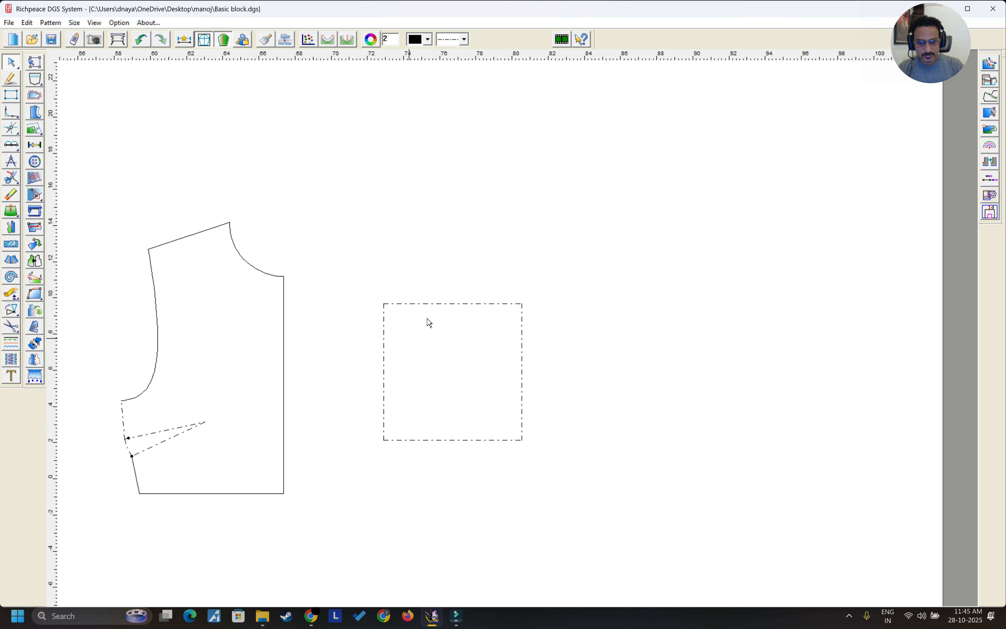
Step: Draw a horizontal line across the rectangle, 4 in below its upper edge
right_click(427, 276)
left_click(455, 276)
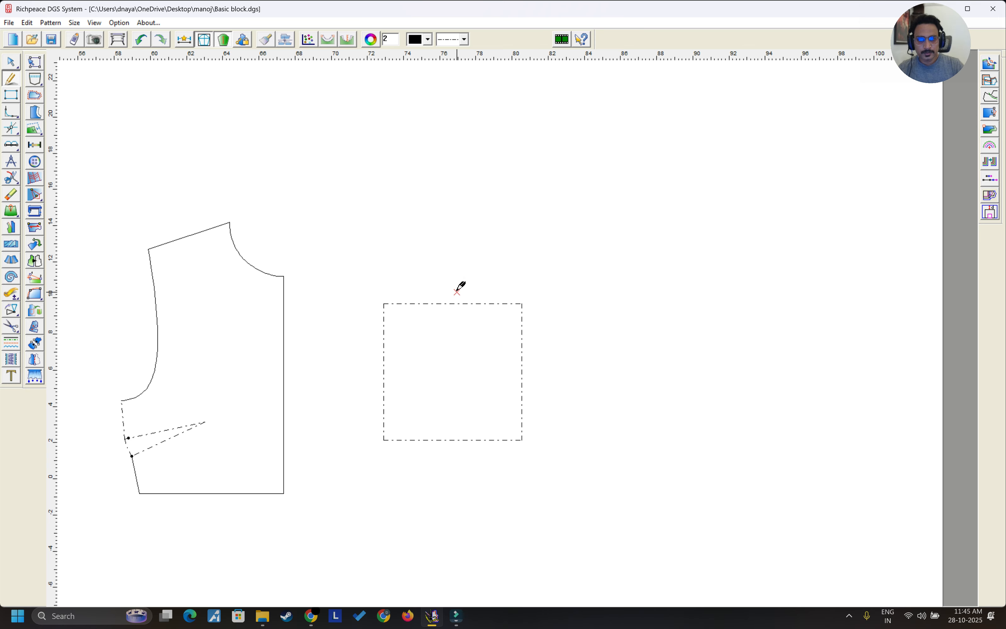
left_click(463, 365)
type("4")
key("Return")
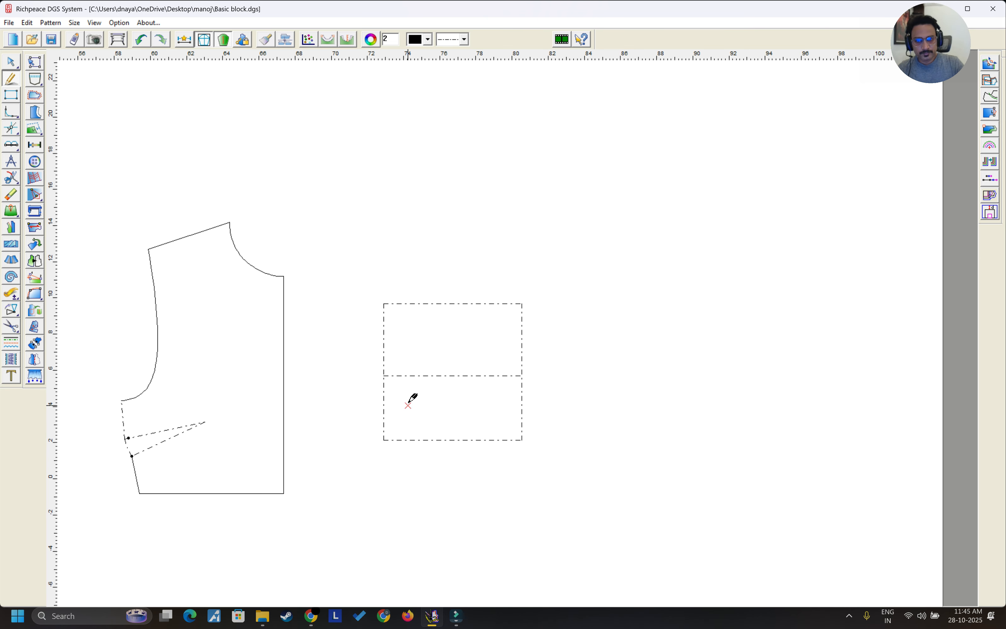
Step: Draw a diagonal line from the left end of the horizontal line to the rectangle's upper right corner
left_click(383, 375)
left_click(522, 304)
right_click(522, 304)
right_click(495, 259)
Step: Bend the diagonal line into an S-shaped sleeve cap, convex near the top and concave near the underarm
scroll(492, 320, "up", 3)
right_click(487, 347)
left_click(493, 355)
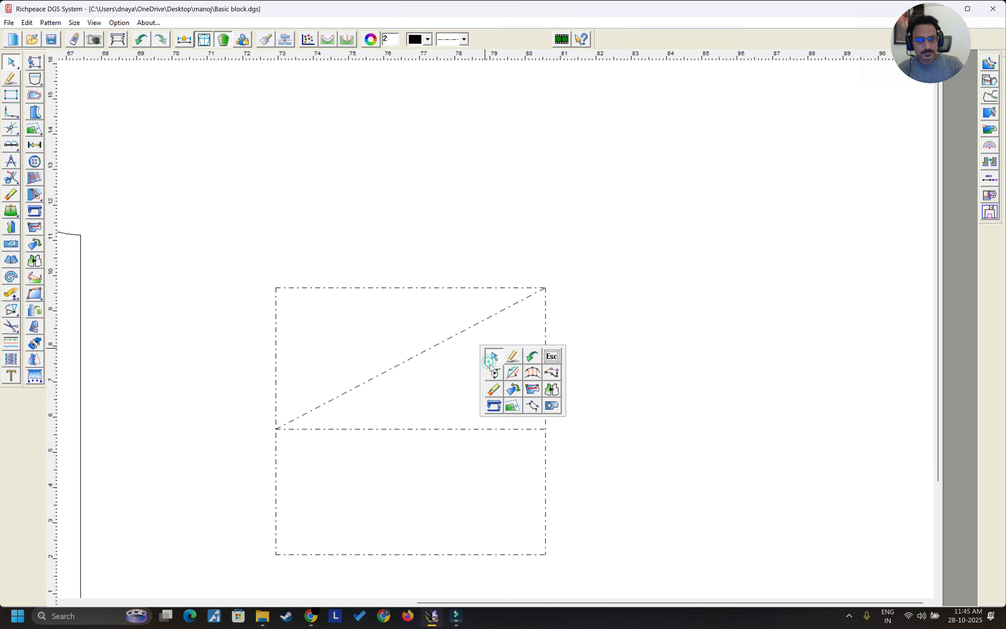
left_click(454, 338)
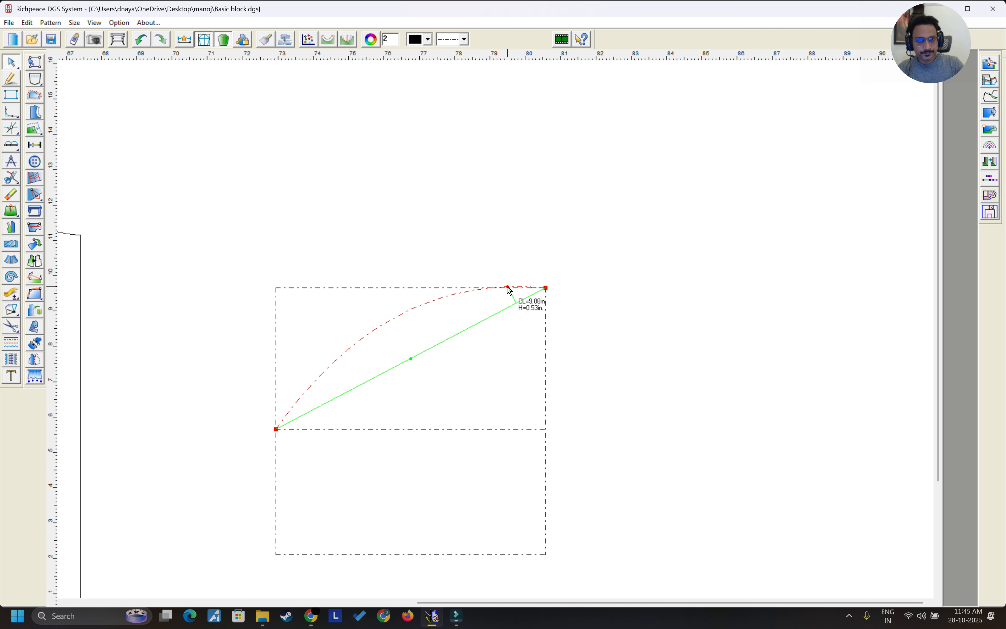
left_click(511, 287)
left_click(325, 375)
left_click(301, 421)
right_click(355, 419)
Step: Draw the underarm seam from a point 1 in along the lower edge up to the sleeve cap's lower end
right_click(383, 414)
left_click(410, 421)
left_click(385, 552)
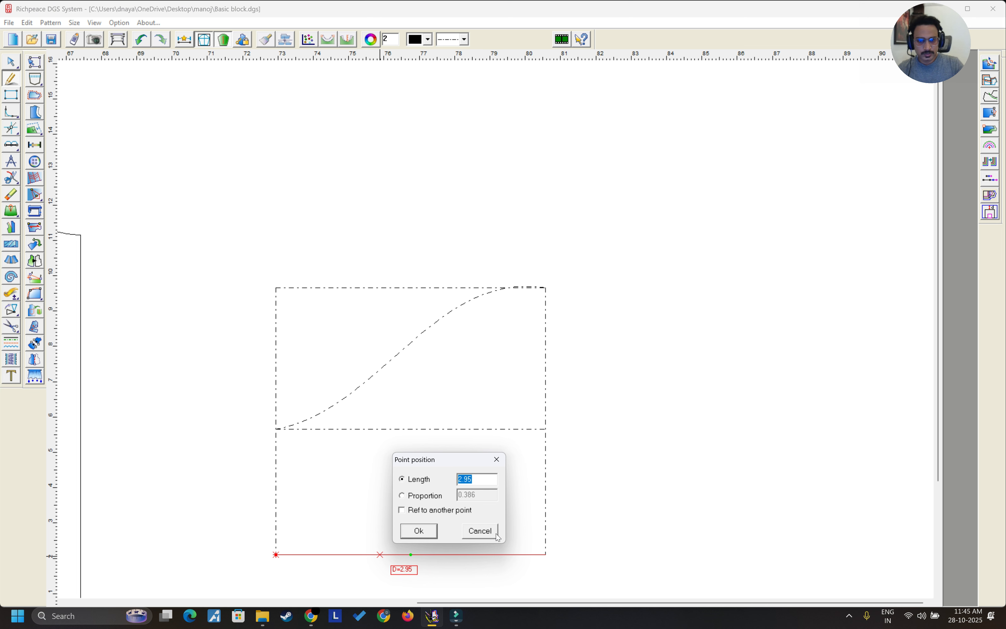
left_click(479, 531)
left_click(305, 555)
type("1")
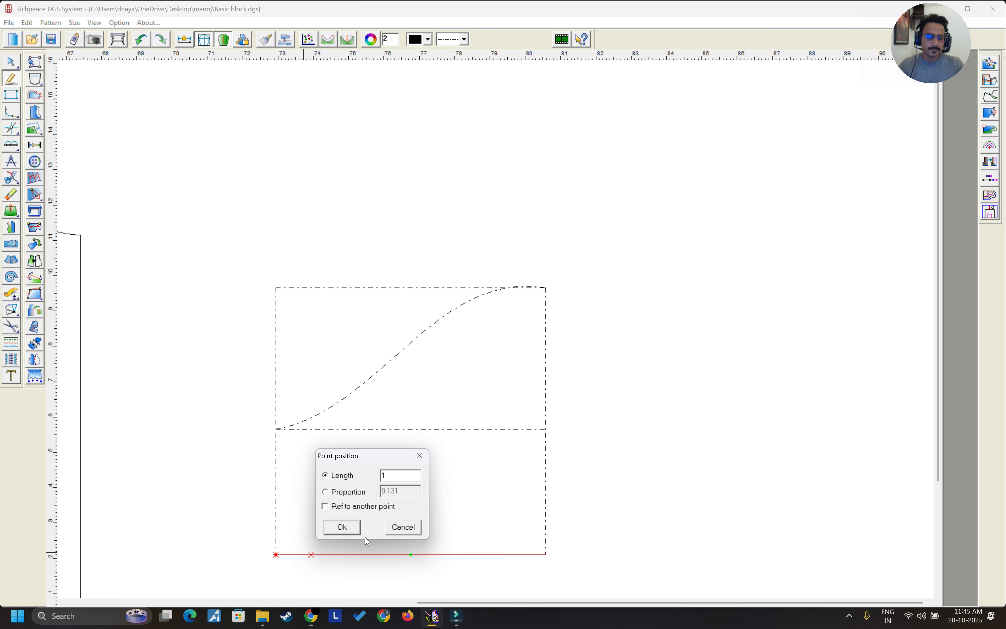
left_click(338, 518)
left_click(276, 428)
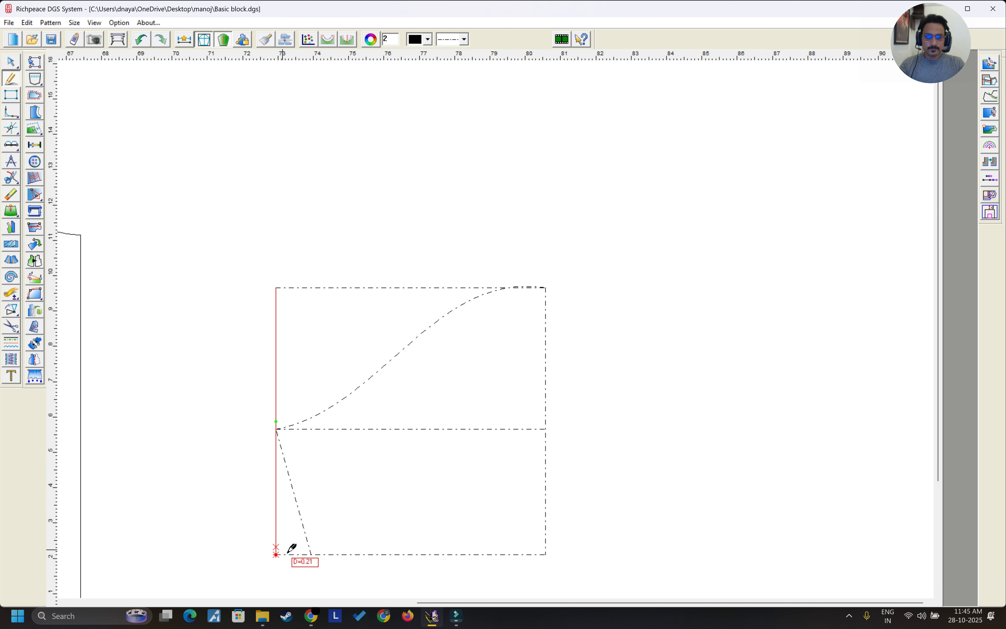
Step: Change all lines of the sleeve draft to the solid line style
left_click(465, 39)
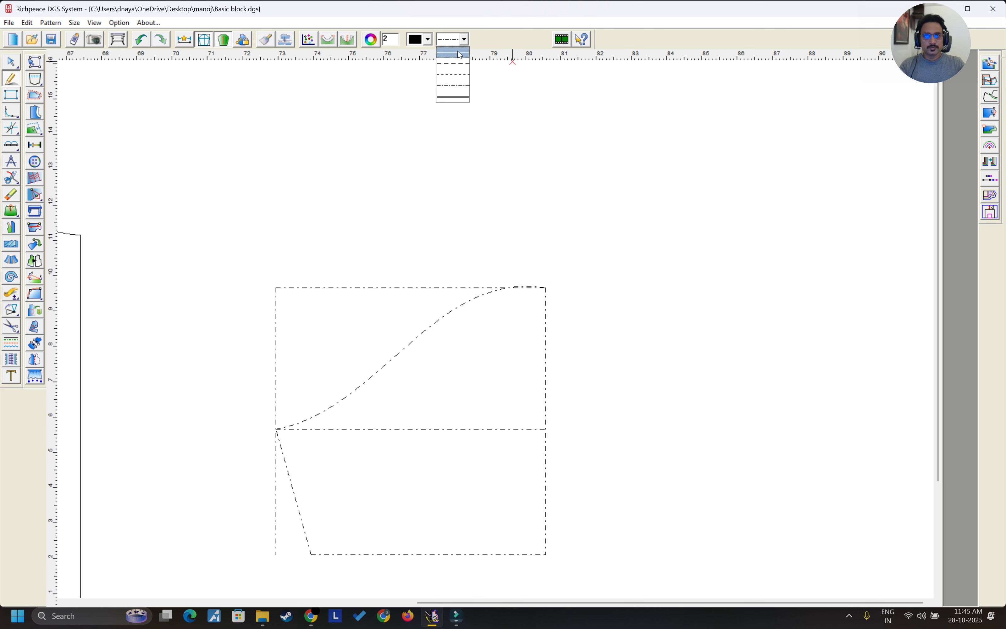
left_click(453, 62)
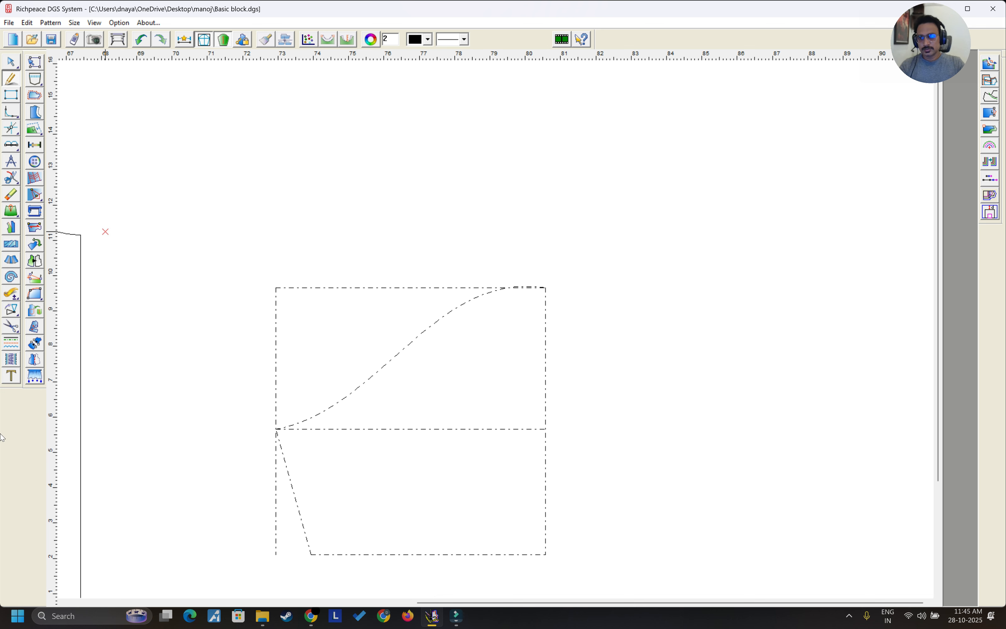
left_click(15, 342)
left_click_drag(255, 224, 618, 567)
right_click(618, 320)
left_click(670, 362)
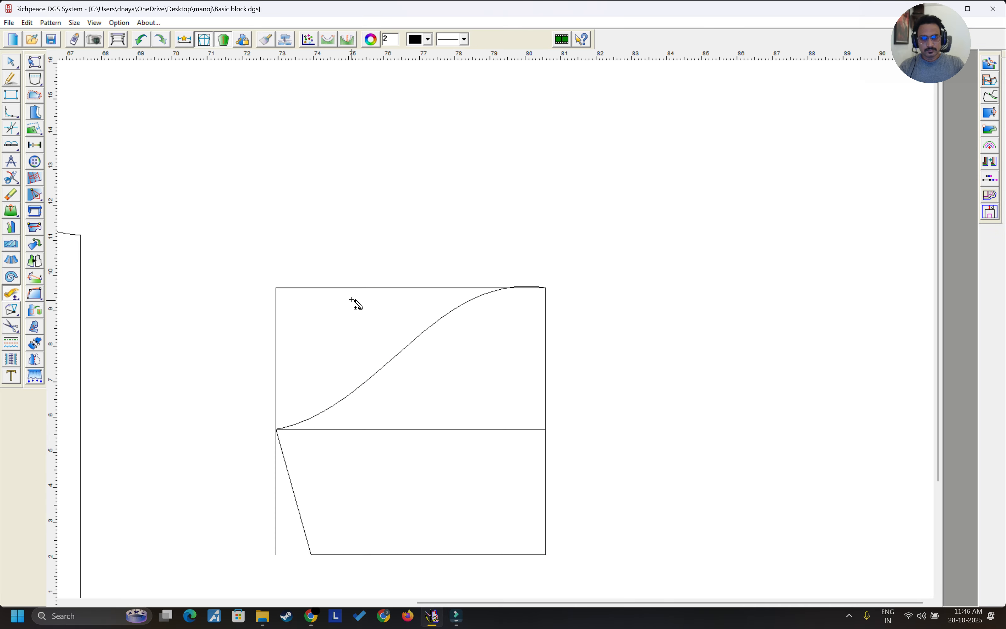
Step: Delete the rectangle's upper and left construction lines from the sleeve draft
left_click(358, 288)
right_click(348, 298)
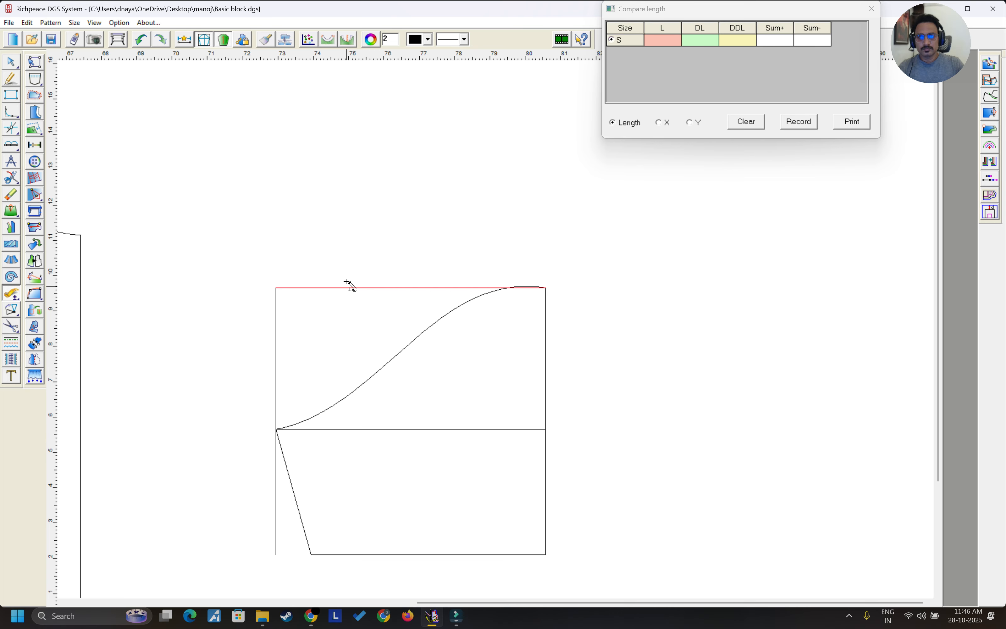
left_click_drag(203, 243, 330, 331)
Step: Smooth the sleeve cap curve by adjusting its points with a mirrored preview about the vertical centre line
right_click(335, 324)
left_click(390, 339)
left_click(535, 286)
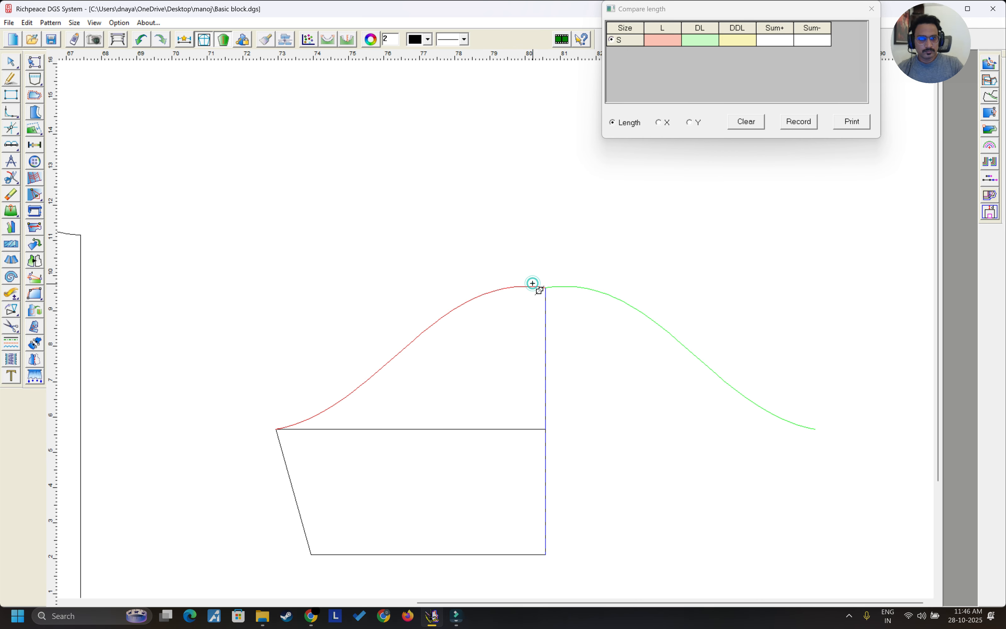
left_click(514, 287)
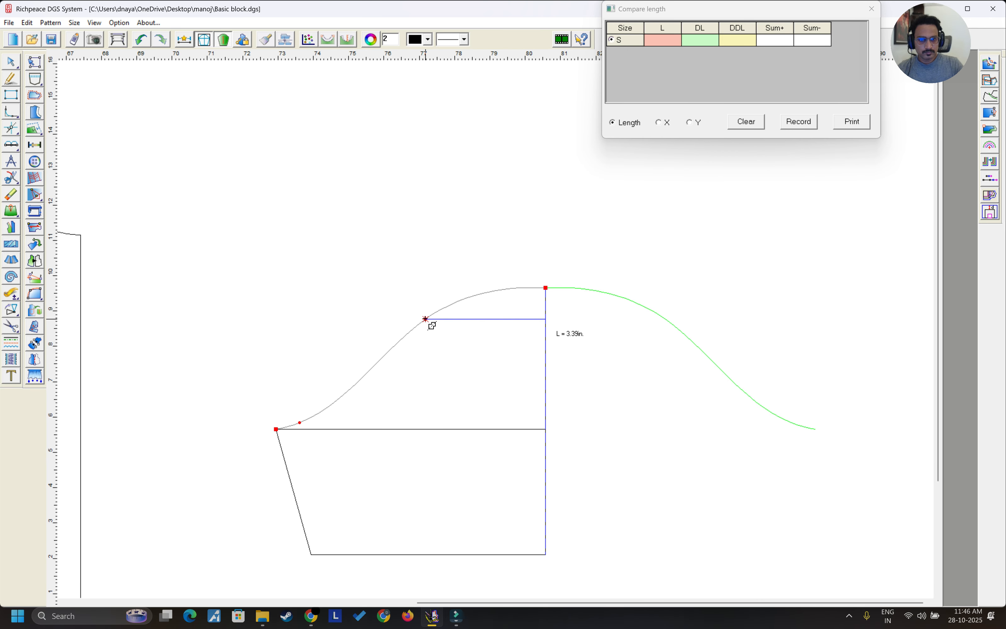
left_click(391, 344)
right_click(388, 344)
Step: Delete the horizontal construction line below the sleeve cap
left_click(425, 360)
left_click_drag(424, 415, 410, 483)
right_click(404, 473)
left_click(407, 474)
Step: Try to mirror the half sleeve about its vertical centre line
scroll(500, 338, "down", 5)
scroll(513, 316, "up", 1)
key("k")
left_click(483, 198)
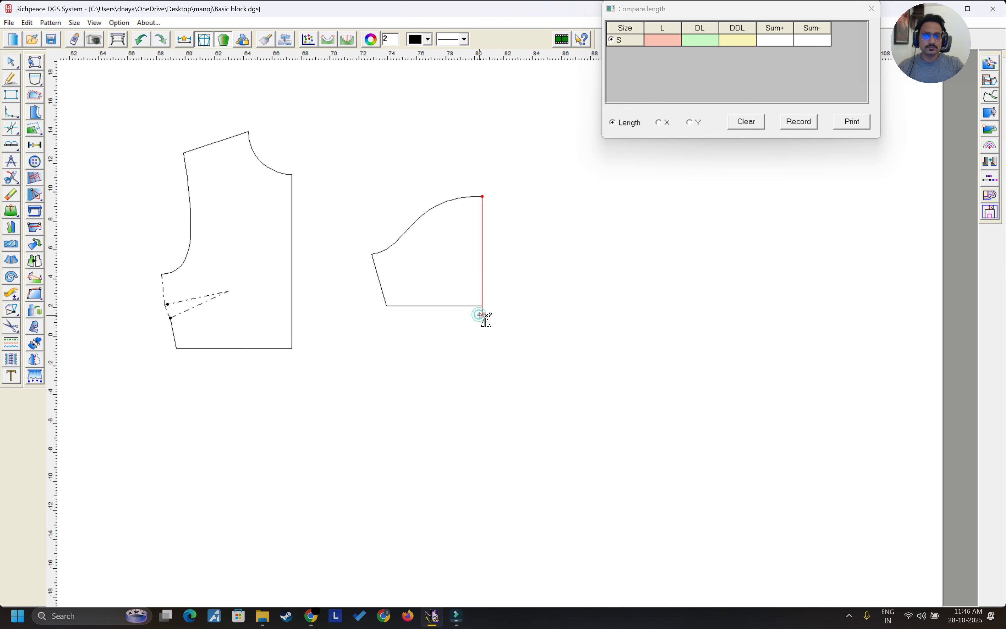
left_click_drag(419, 197, 443, 239)
right_click(428, 179)
Step: Move the half sleeve farther away from the bodice and place a copy of it beside the bodice
left_click_drag(337, 159, 737, 393)
mouse_move(445, 263)
left_mouse_down("ctrl")
mouse_move(703, 262)
mouse_move(676, 260)
left_mouse_up("ctrl")
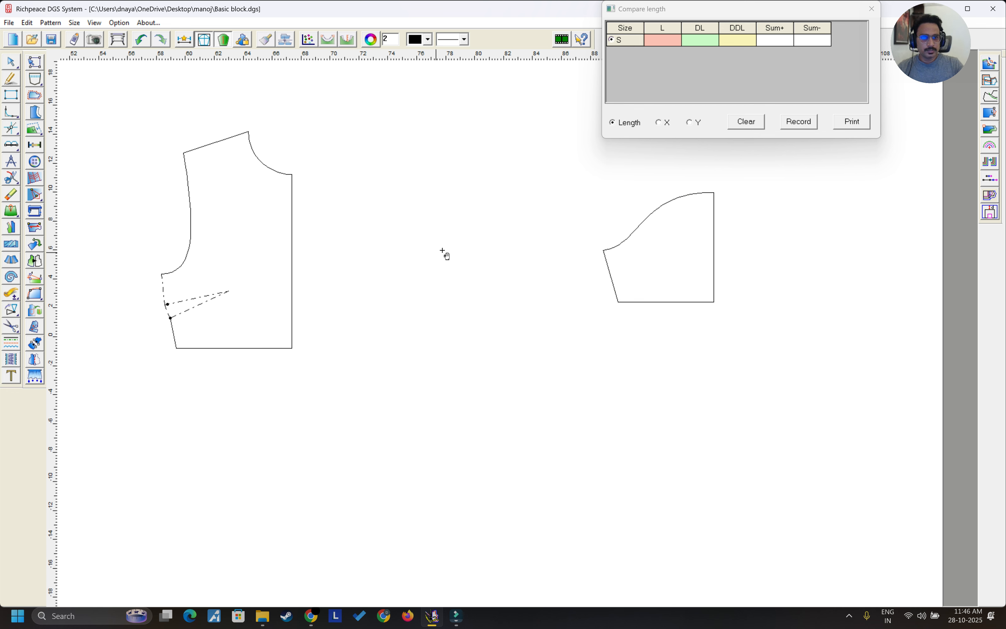
left_click_drag(535, 180, 764, 344)
left_click_drag(692, 279, 425, 283, "ctrl")
right_click(458, 249)
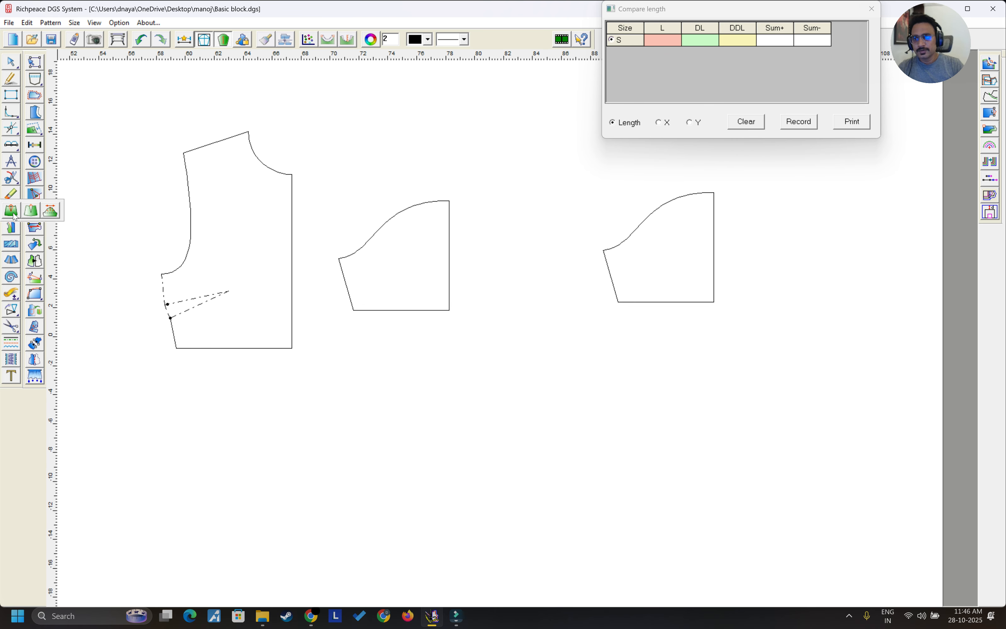
Step: Start the gathering dart tool on the cap curve of the half sleeve beside the bodice and bring up its settings
mouse_move(15, 217)
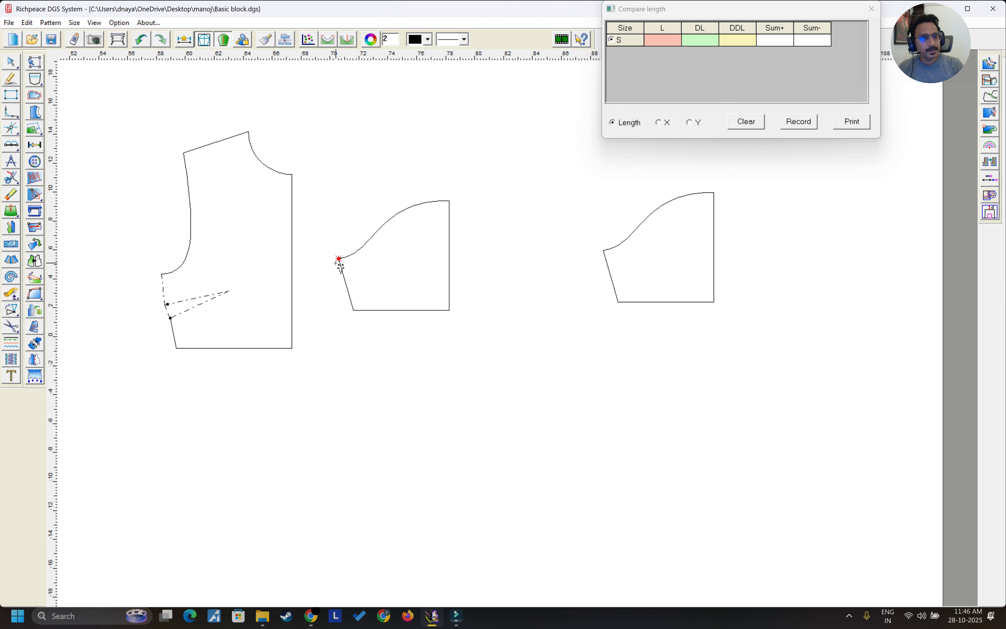
left_click(373, 237)
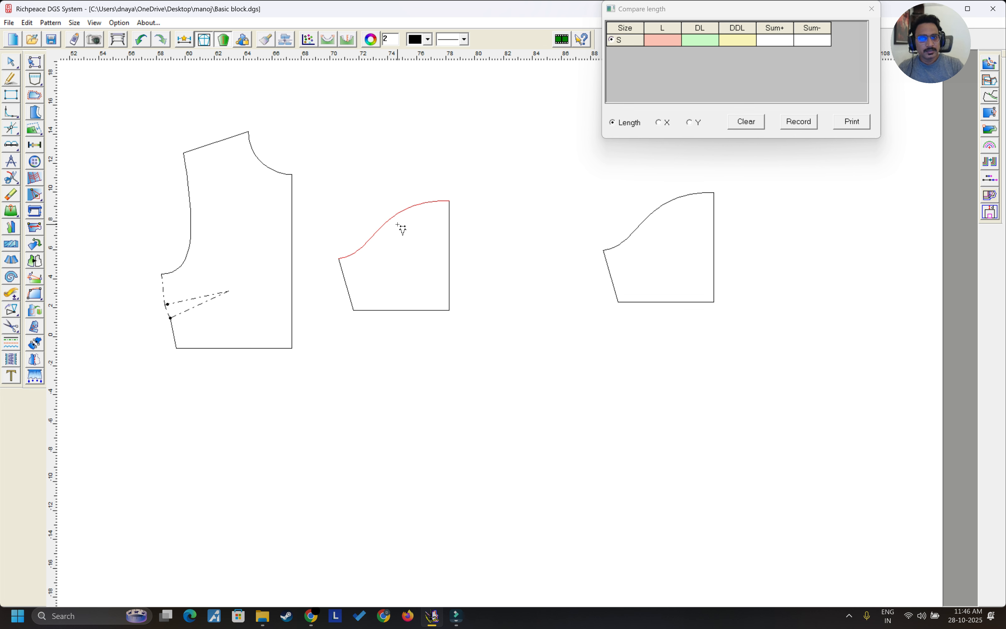
right_click(406, 240)
left_click_drag(458, 234, 608, 224)
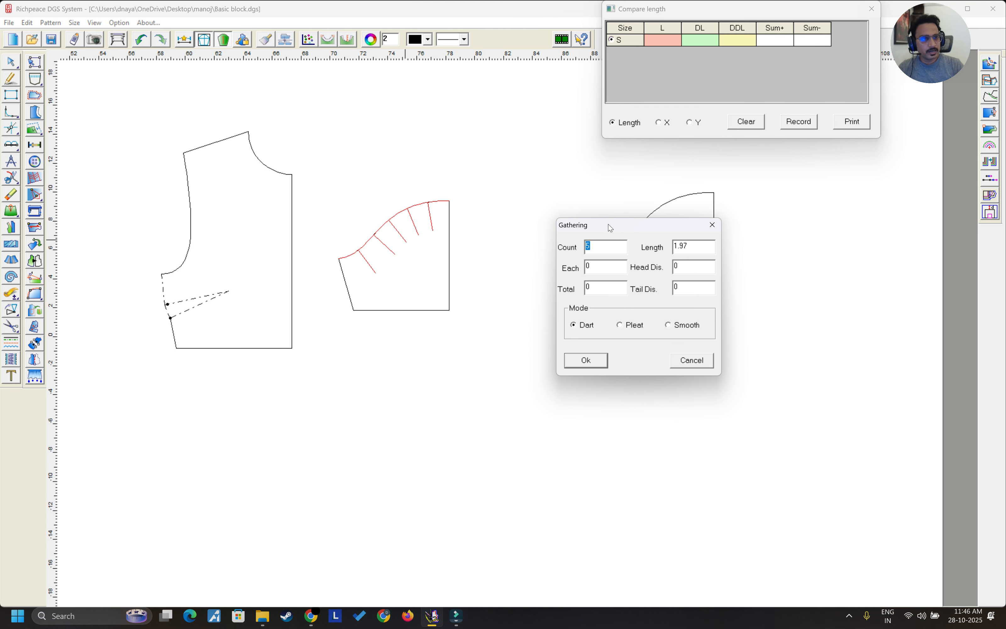
key("Escape")
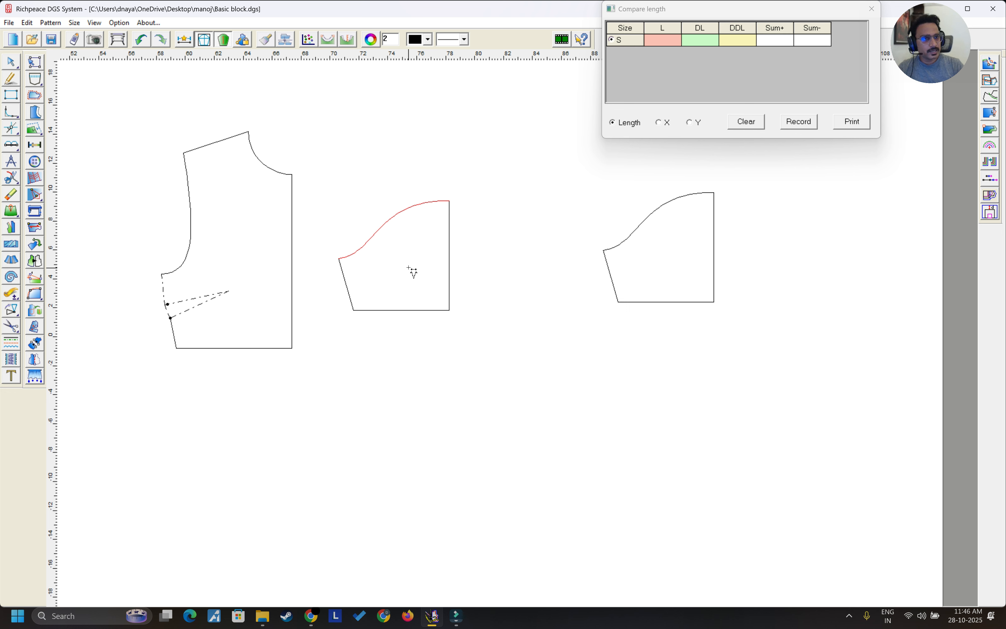
right_click(404, 251)
left_click_drag(488, 235, 639, 200)
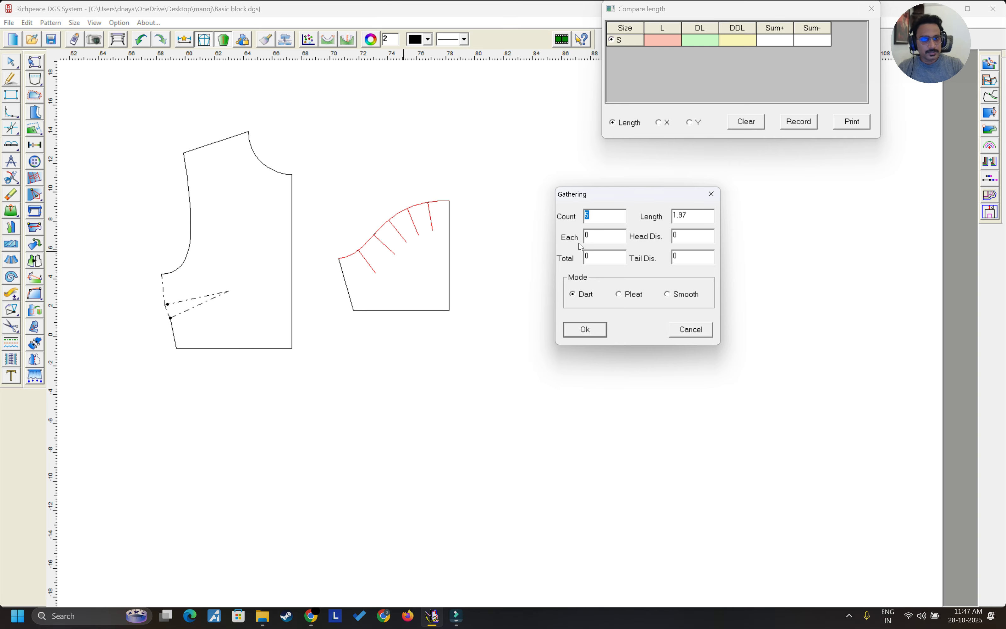
left_click_drag(595, 194, 538, 193)
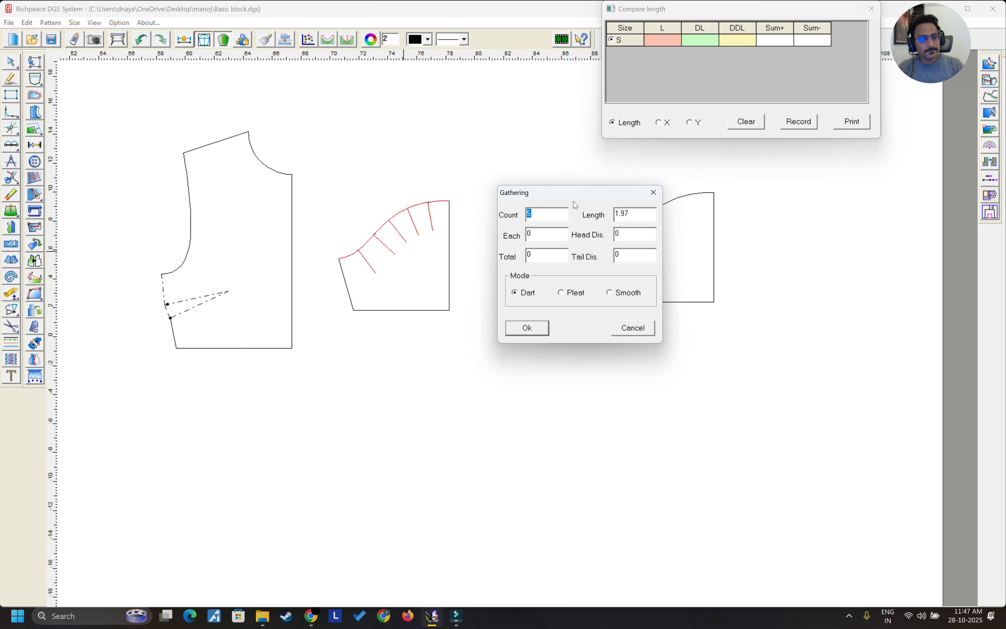
mouse_move(568, 197)
left_mouse_down()
mouse_move(590, 196)
mouse_move(542, 228)
mouse_move(591, 204)
mouse_move(568, 207)
left_mouse_up()
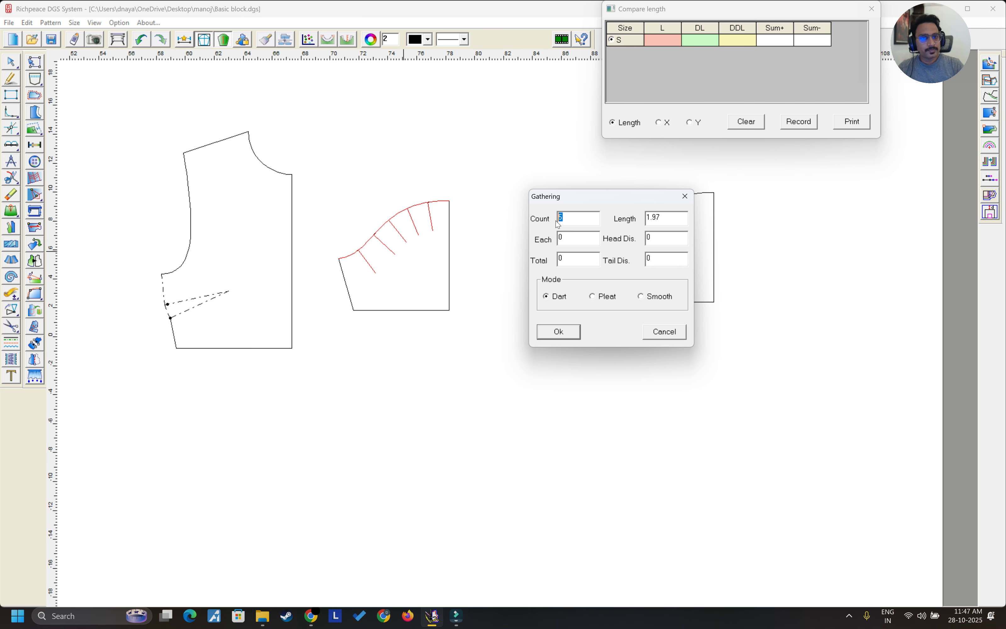
left_click(565, 264)
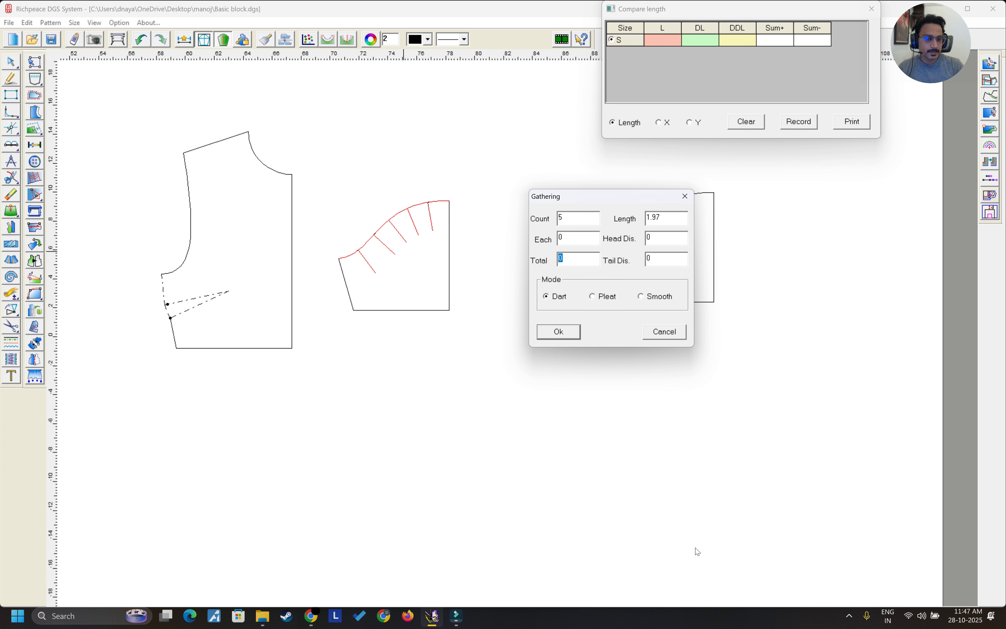
Step: Capture a screenshot of the Gathering dialog and save it as a PNG on the Desktop
left_click(850, 617)
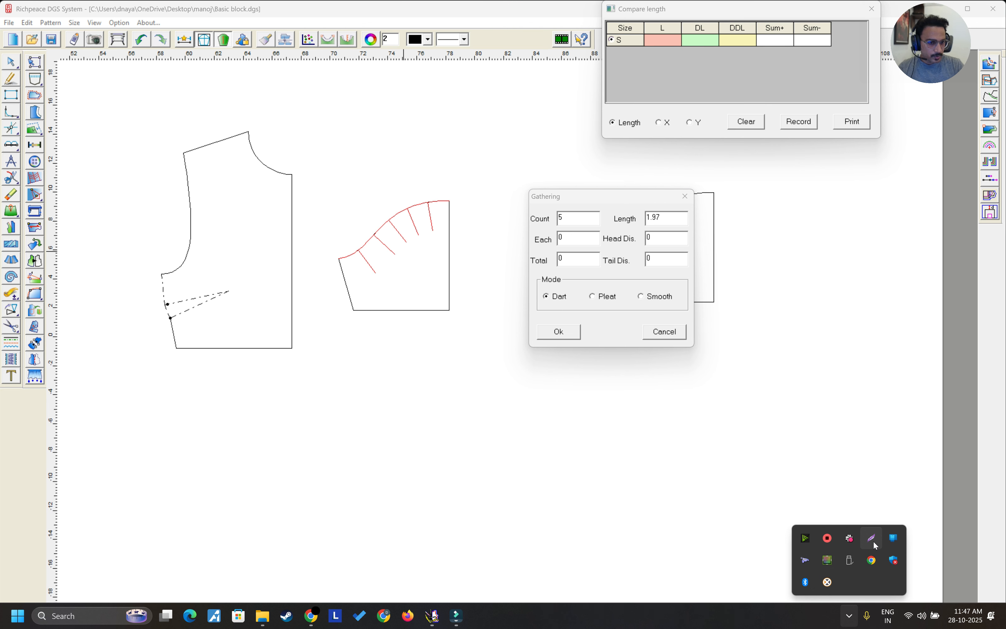
left_click(852, 479)
left_click(849, 616)
left_click(874, 541)
left_click_drag(505, 165, 724, 365)
left_click(695, 377)
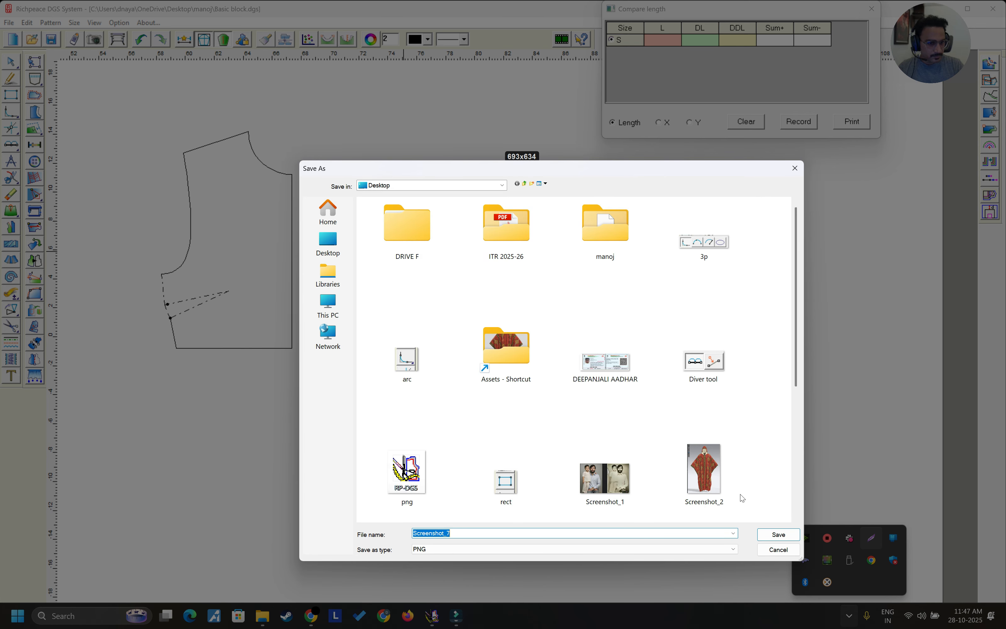
left_click(778, 535)
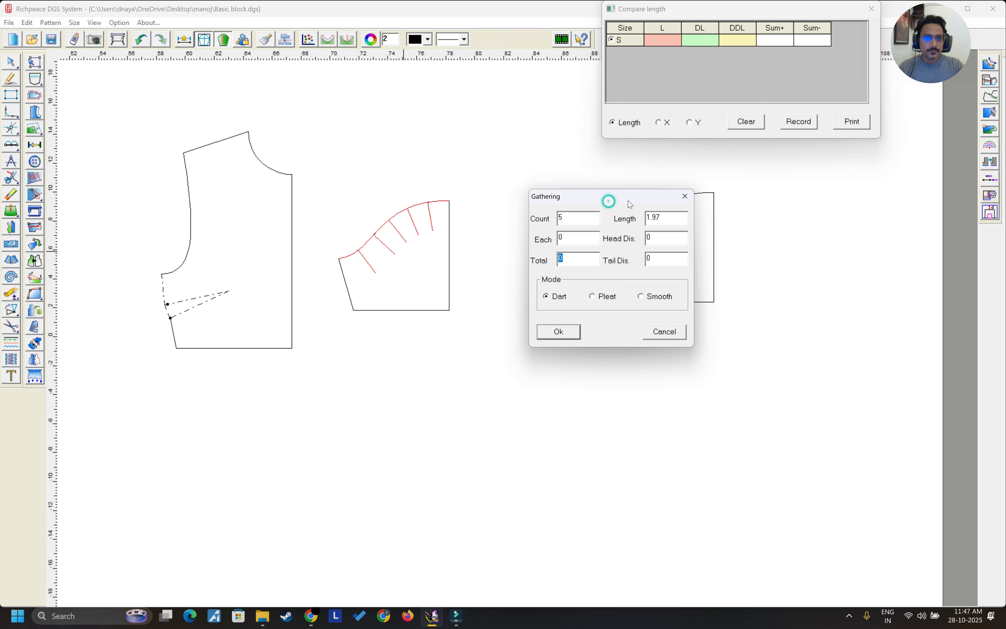
left_click_drag(610, 201, 802, 197)
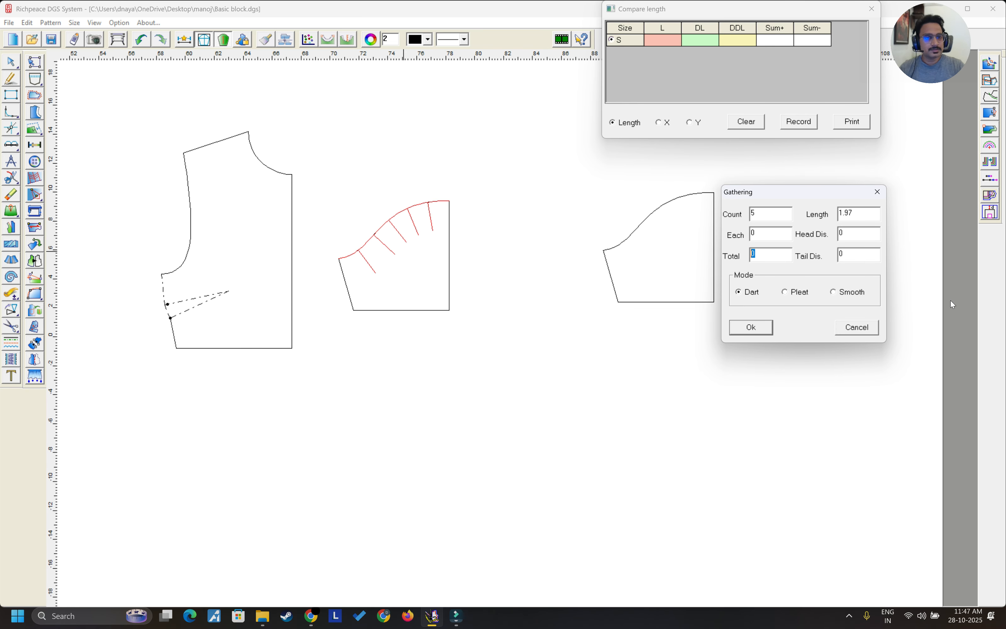
left_click_drag(842, 199, 755, 187)
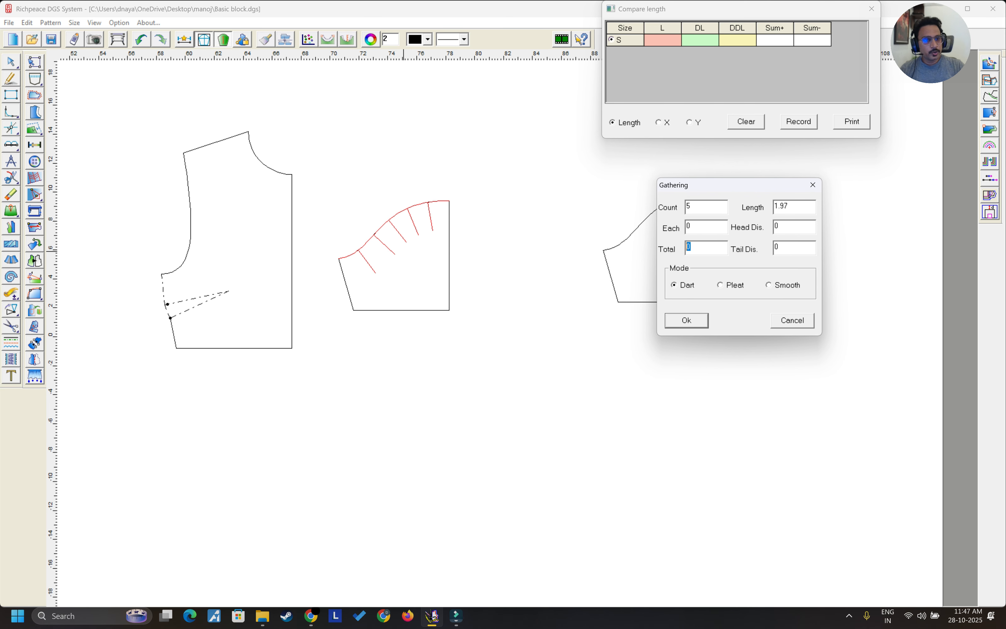
left_click(745, 285)
left_click_drag(728, 187, 644, 202)
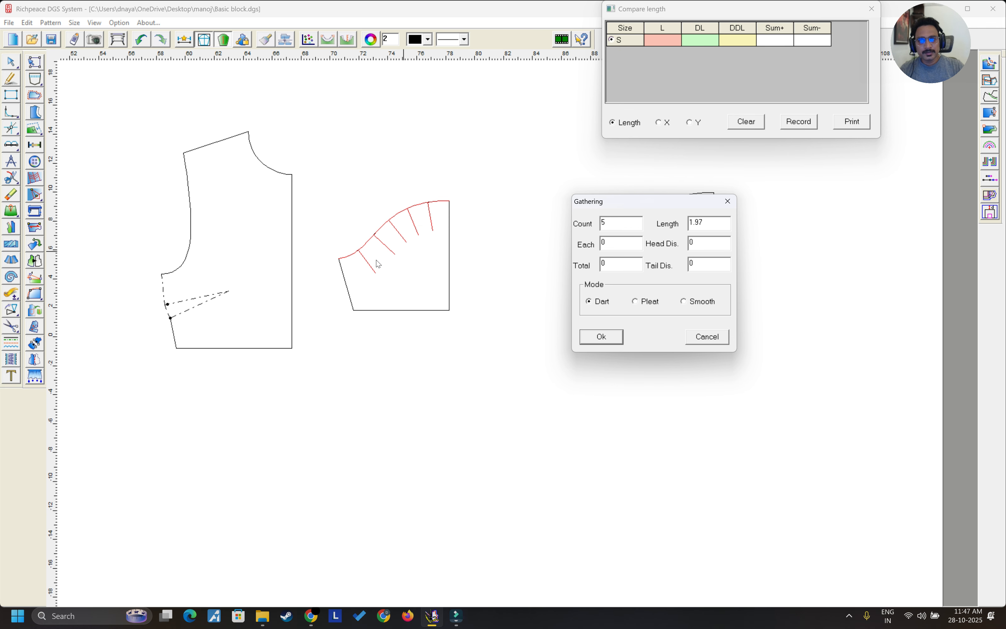
Step: Set the number of gathering darts on the sleeve cap to 3
double_click(605, 223)
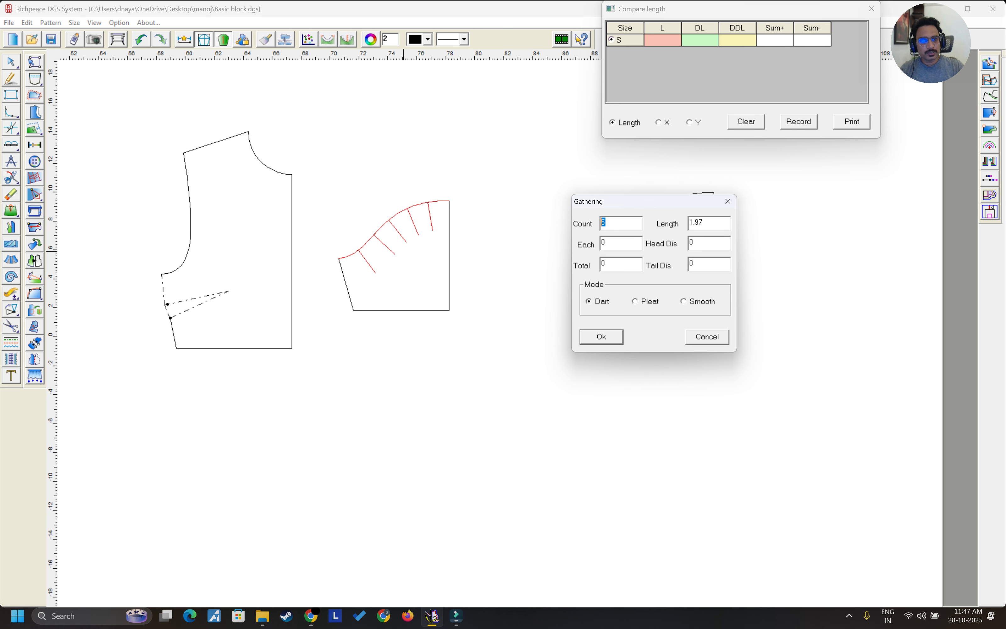
type("4")
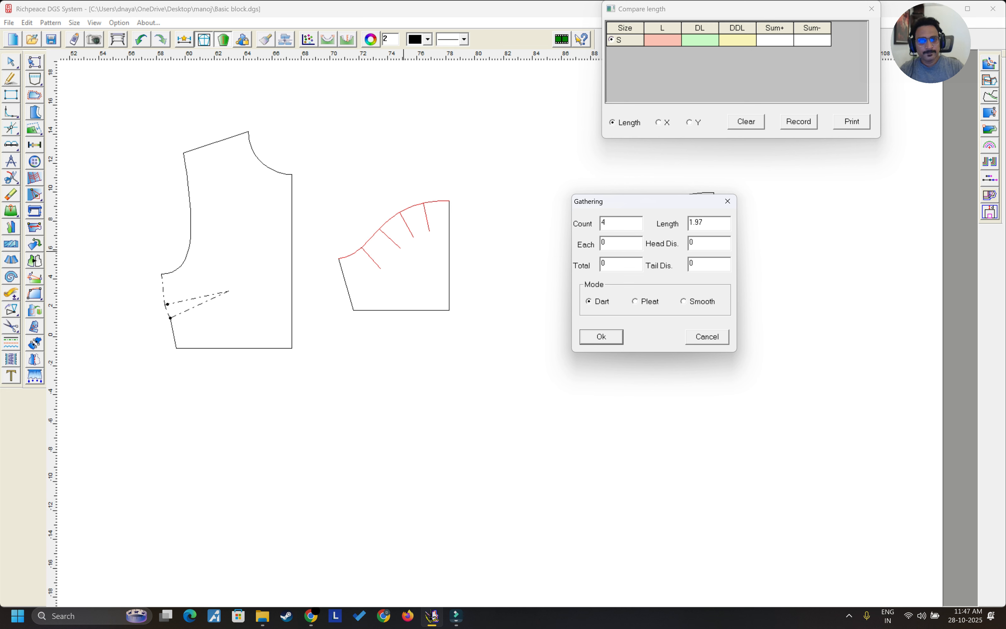
key("BackSpace")
type("3")
left_click(623, 242)
left_click(612, 225)
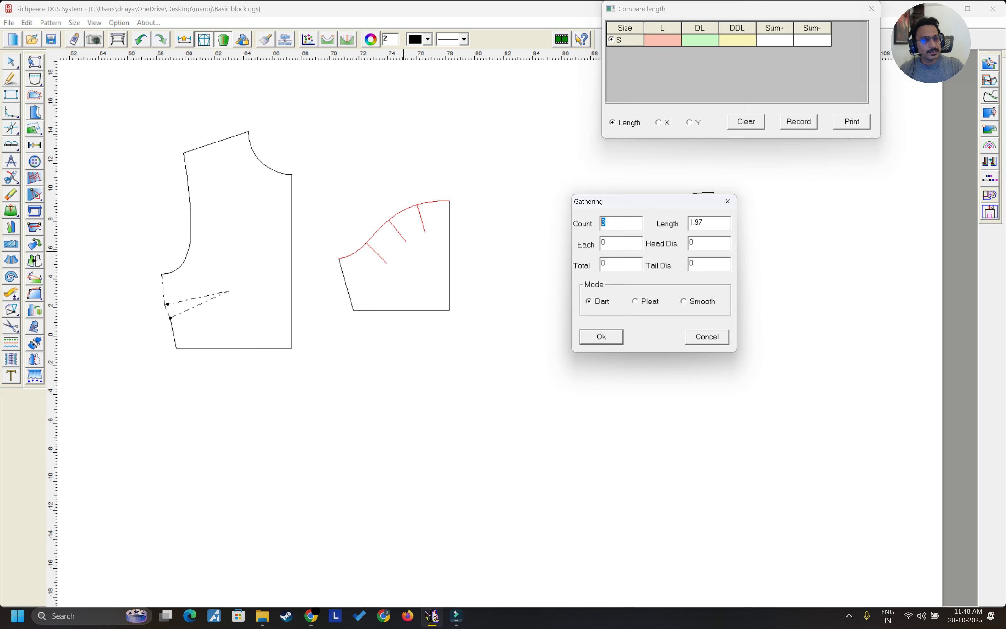
Step: Set the width of each gathering dart to 0.25
left_click(612, 241)
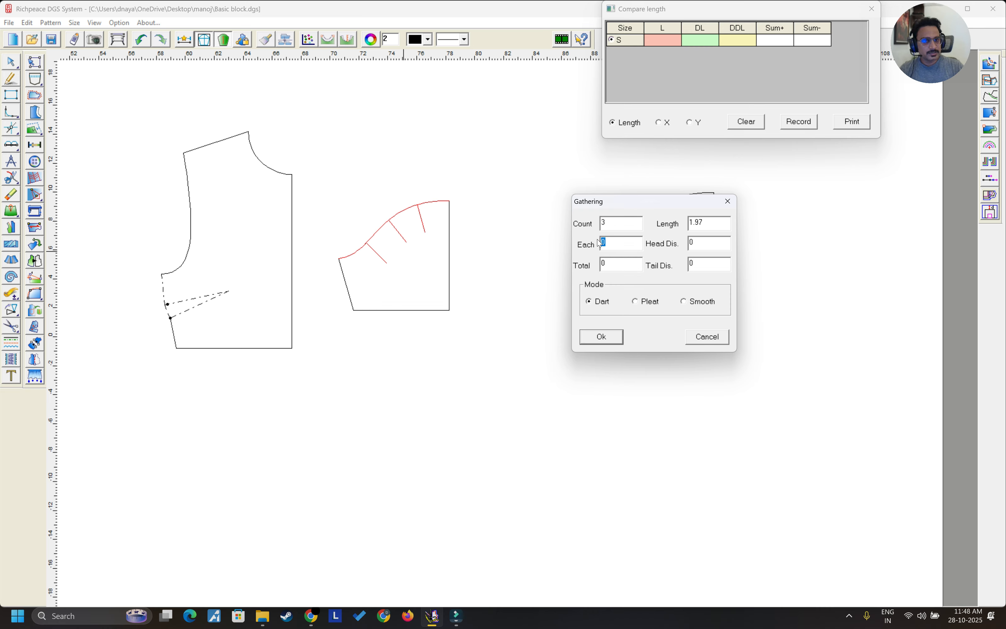
type(".5")
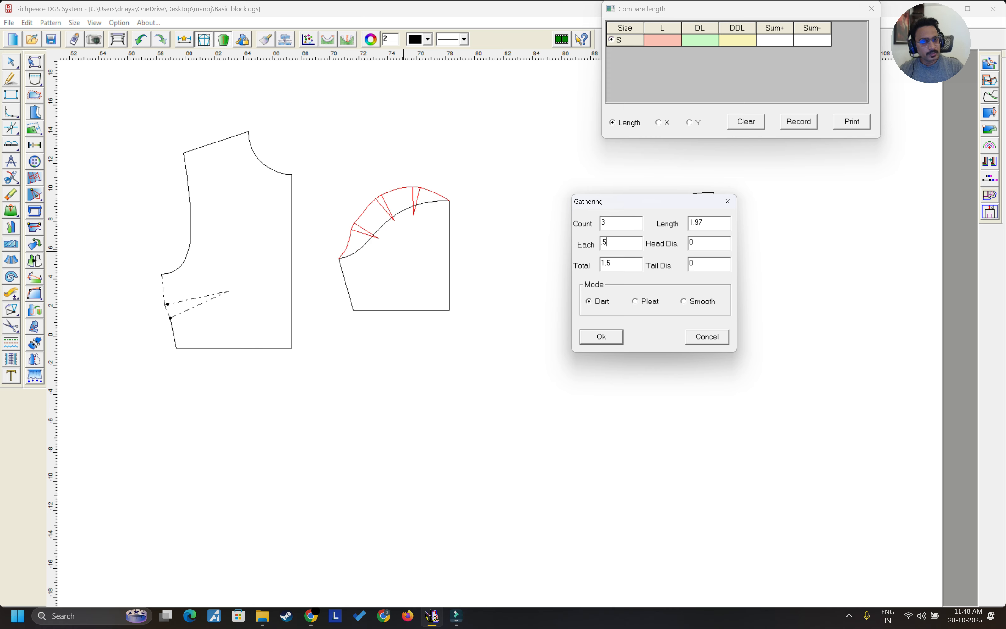
key("BackSpace")
type("25")
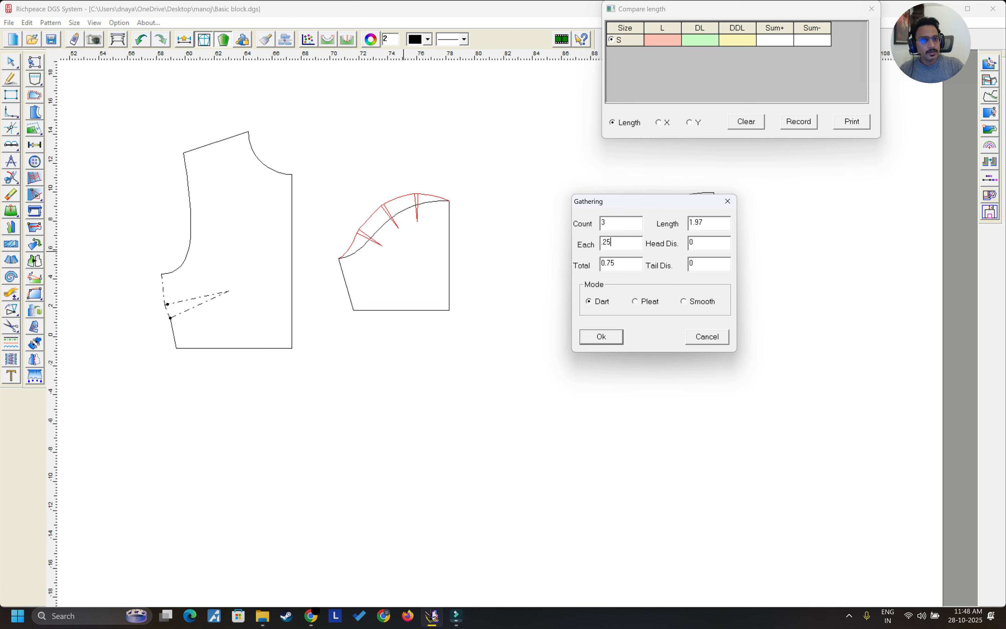
Step: Create the cap darts in Dart mode with length 2 and head and tail distances of 0.5
double_click(701, 223)
type("2")
double_click(704, 243)
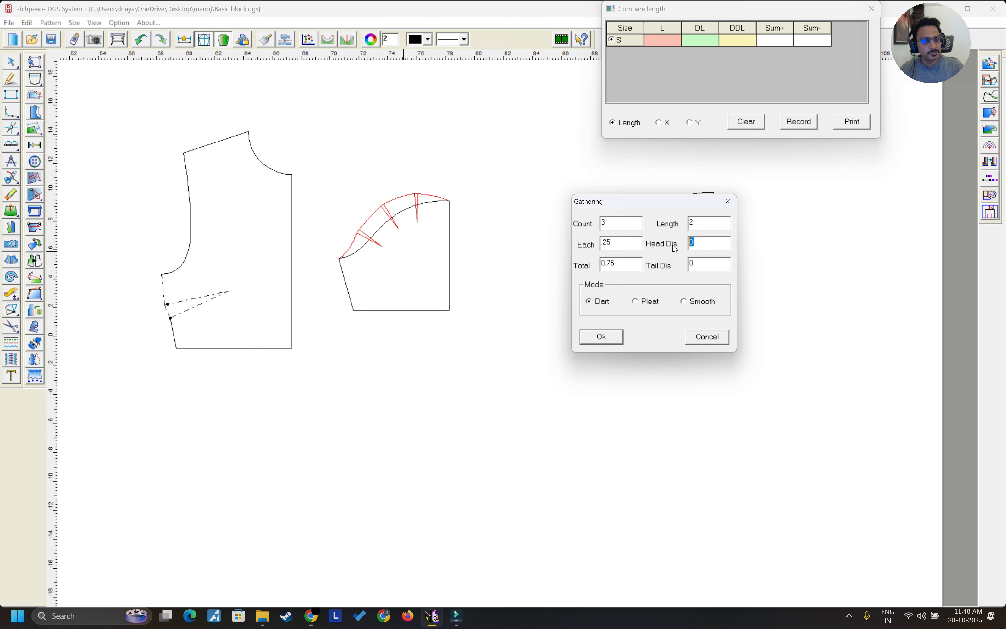
type(".5")
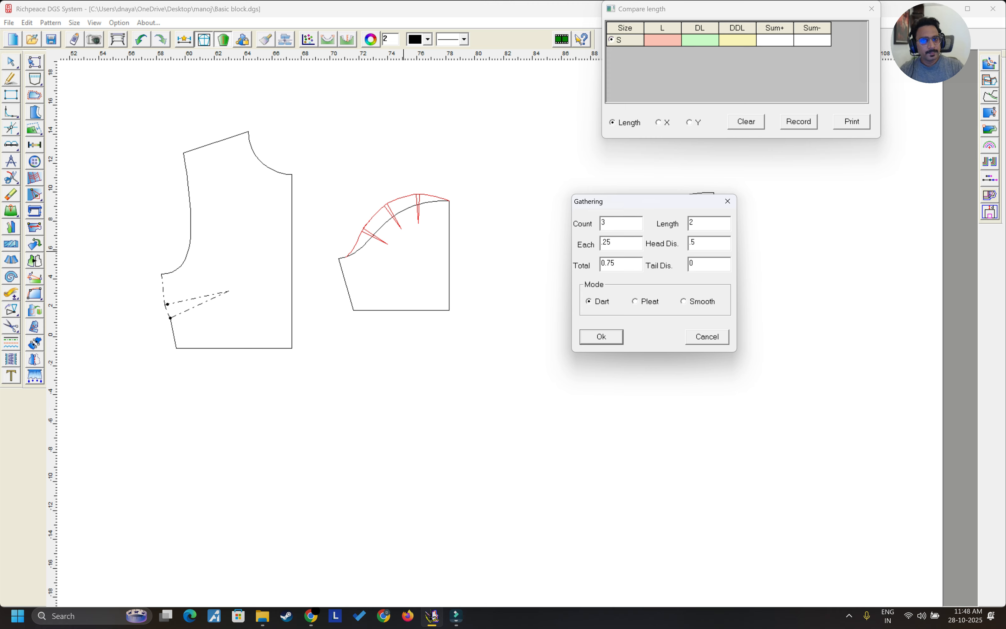
double_click(702, 263)
type(".5")
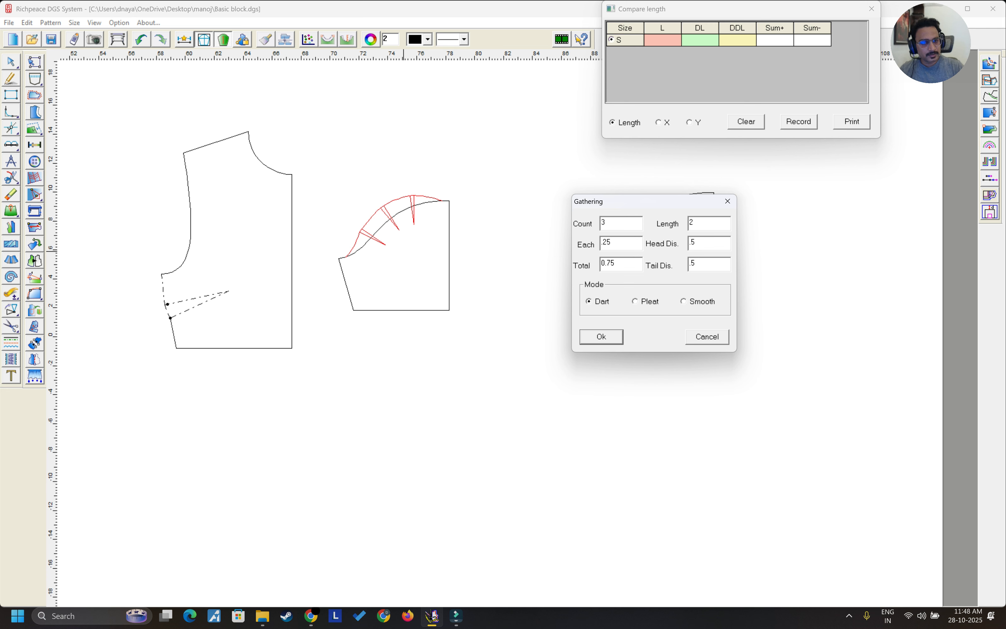
left_click(466, 191)
left_click(321, 256)
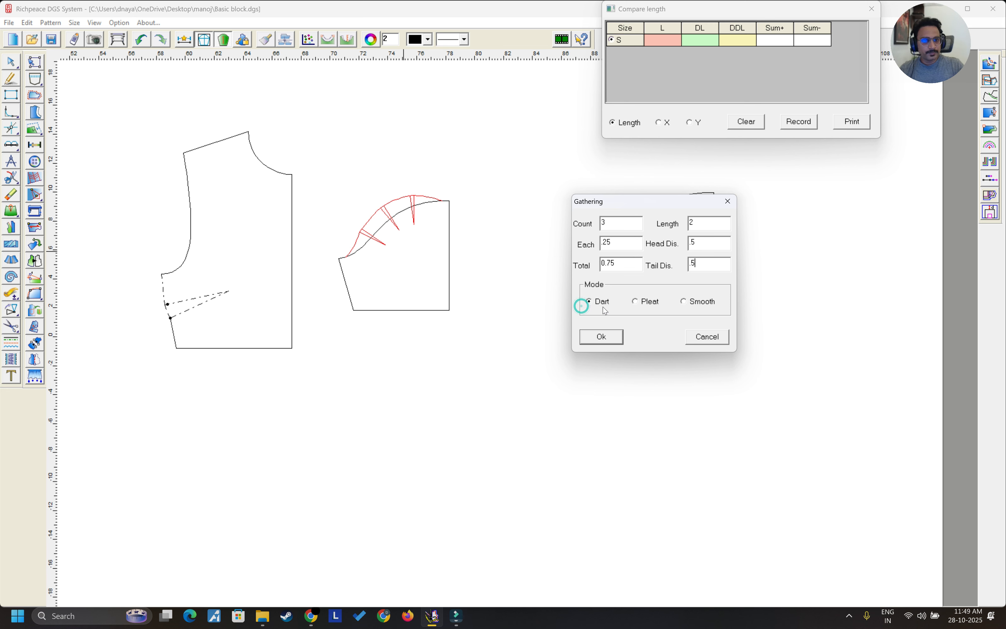
left_click(602, 336)
scroll(550, 326, "up", 4)
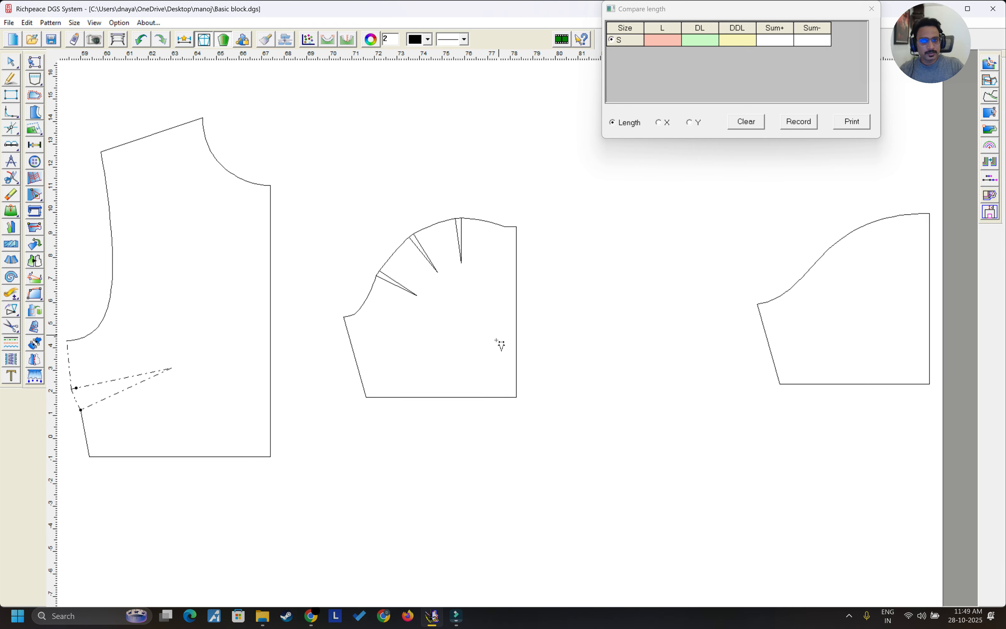
left_click(352, 335)
Step: Copy the plain half sleeve to the empty area below the sleeve with the gathering darts
scroll(421, 347, "down", 5)
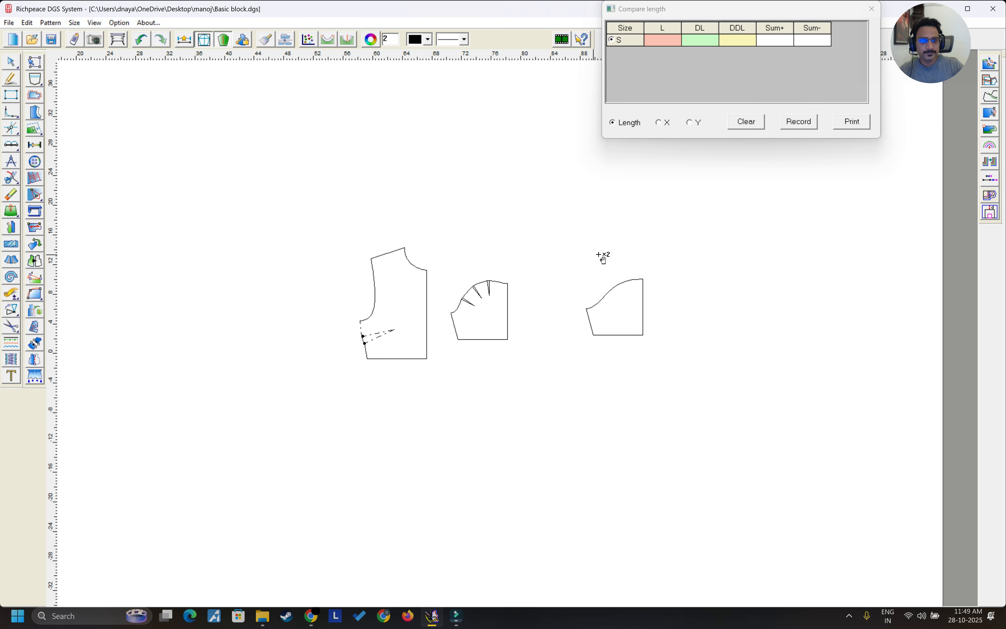
right_click(564, 243)
left_click(569, 245)
left_click_drag(566, 233, 642, 370)
right_click(586, 283)
left_click_drag(601, 306, 471, 399)
Step: Start gathering on the cap of the copied half sleeve with a count of 2 and 0.5 for each
scroll(494, 412, "up", 3)
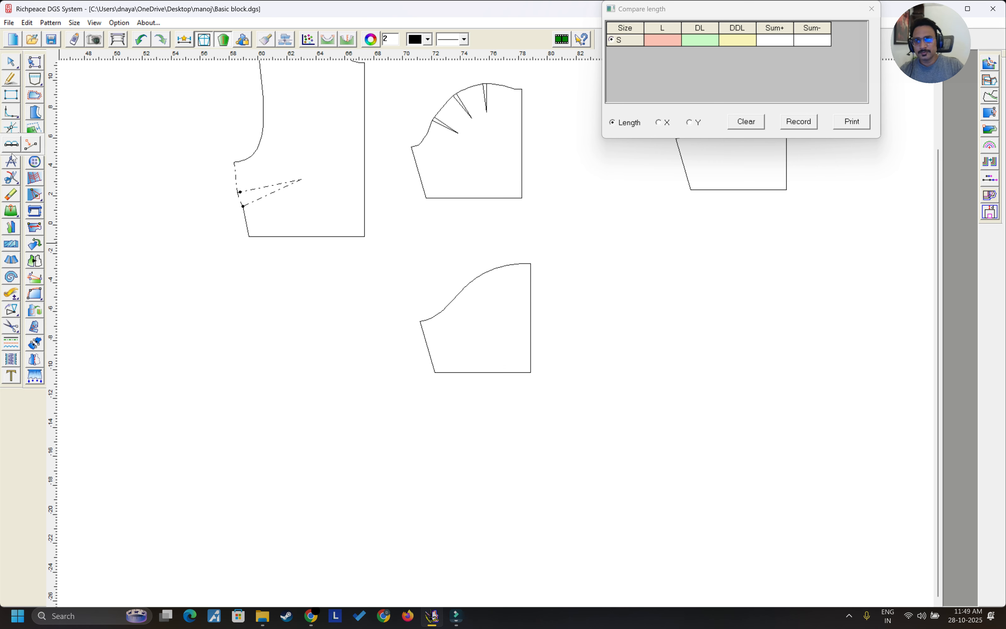
left_click(18, 213)
left_click(474, 278)
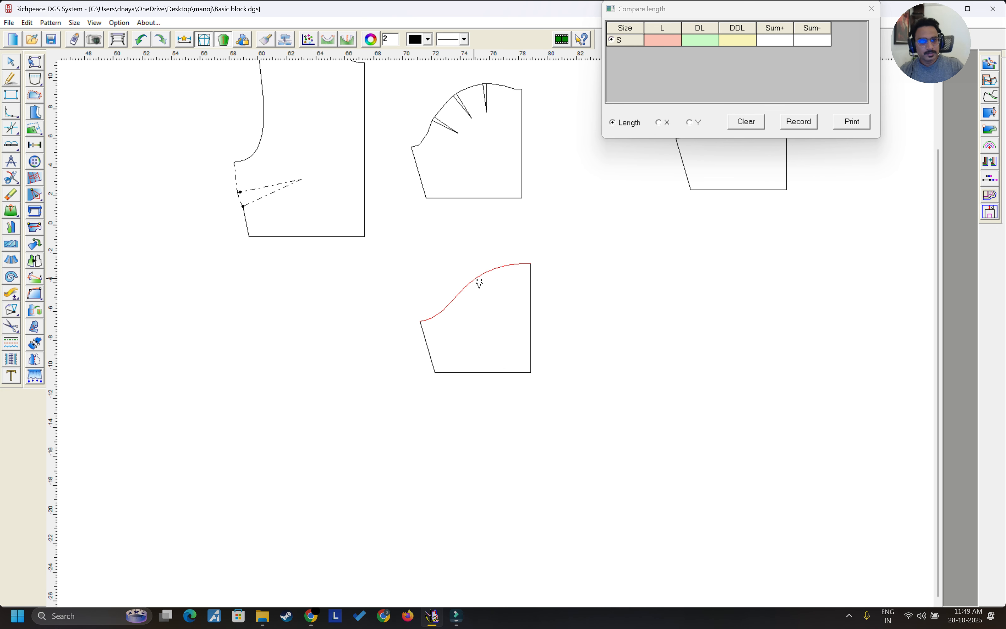
left_click(474, 278)
right_click(479, 301)
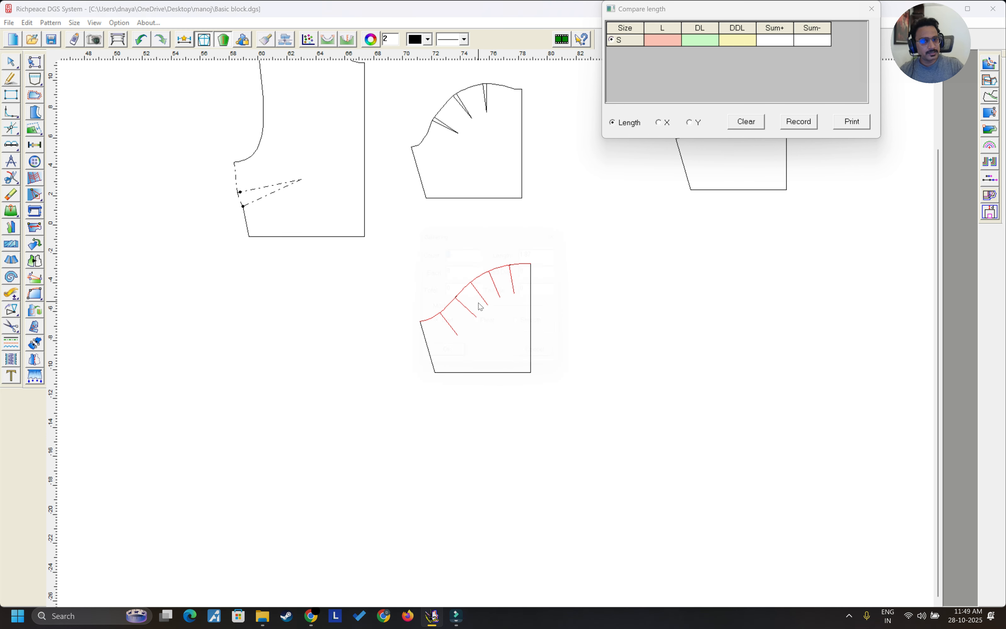
left_click_drag(499, 241, 675, 242)
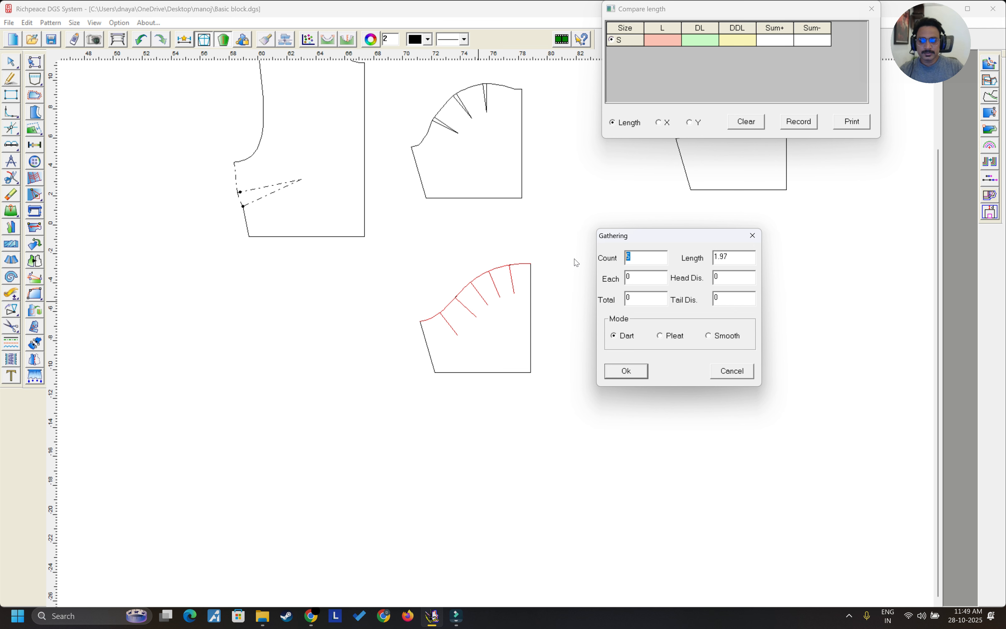
type("2")
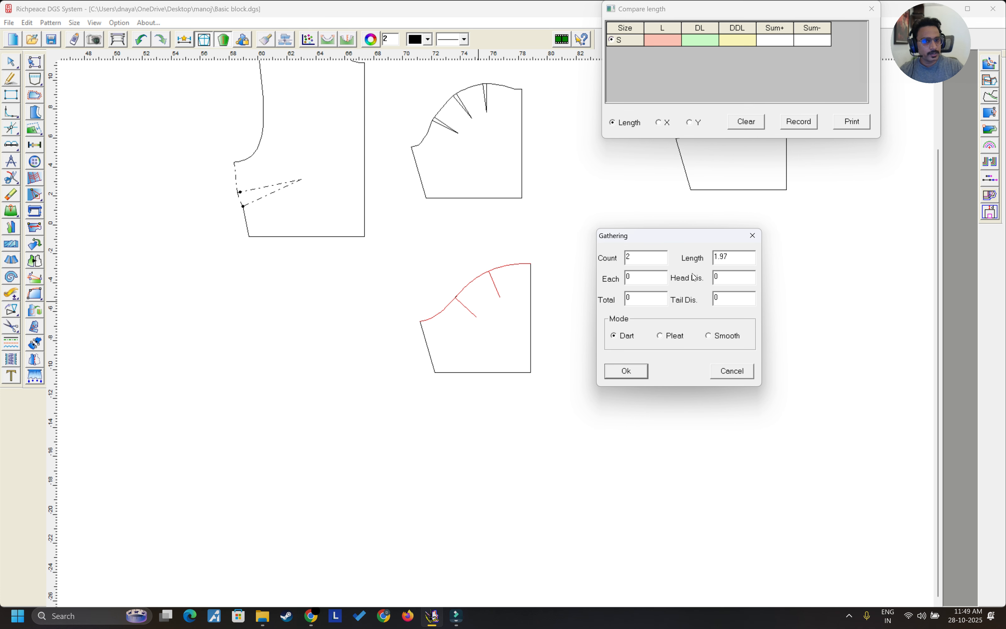
key("Tab")
type(".5")
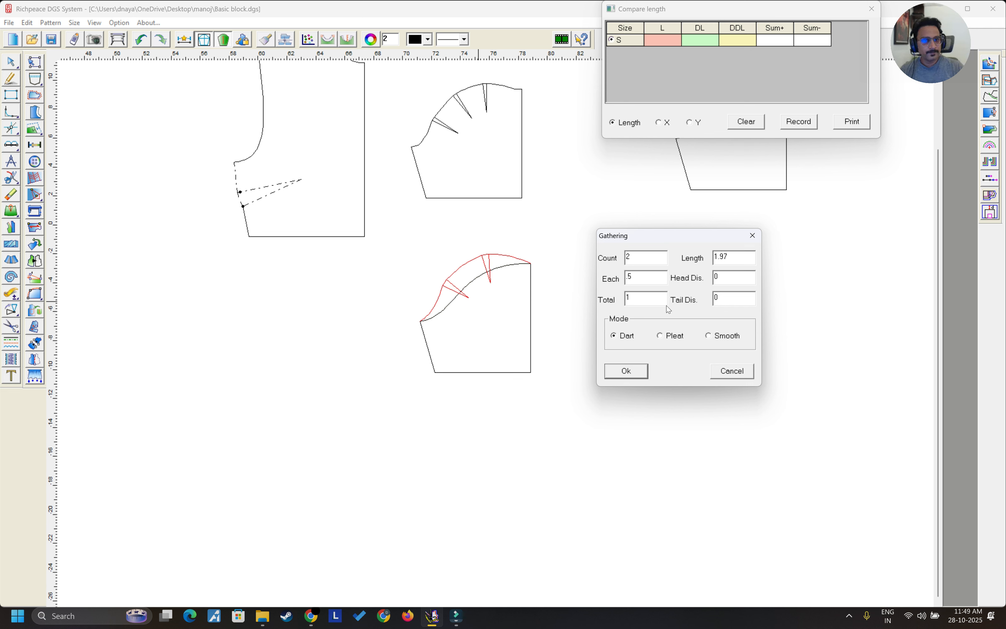
Step: Switch the gathering to Pleat mode, set its length to 1.5 and apply it to the copied sleeve's cap
double_click(634, 277)
left_click(676, 341)
double_click(636, 278)
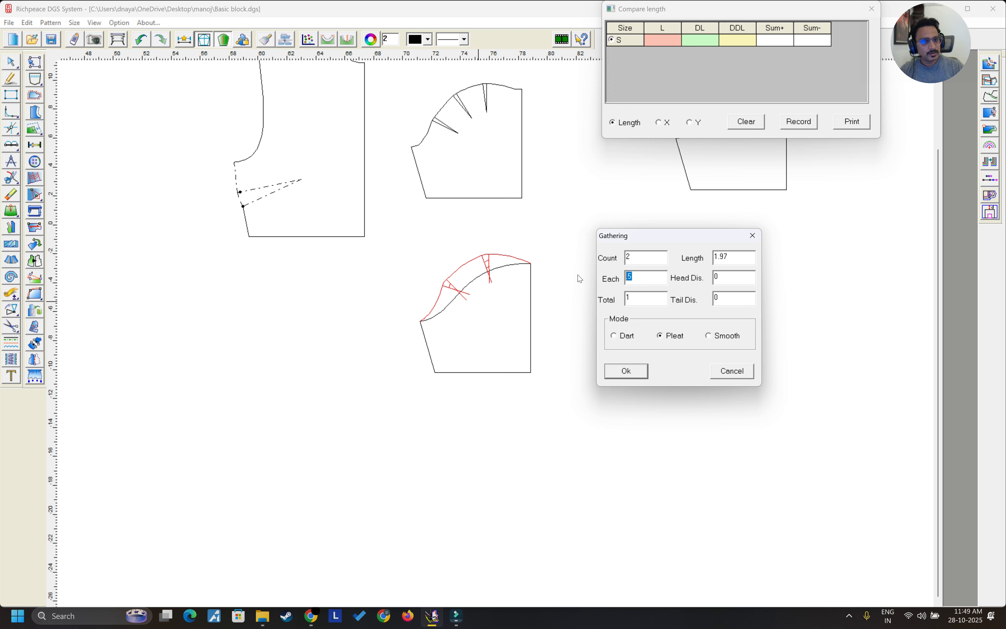
double_click(637, 298)
double_click(731, 274)
double_click(739, 259)
type("1.5")
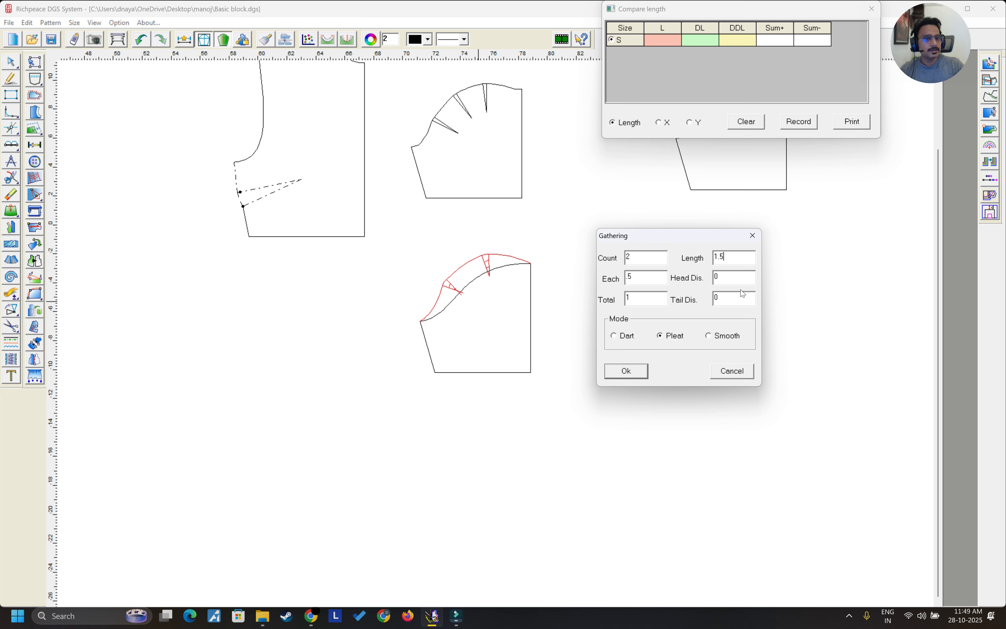
left_click(627, 371)
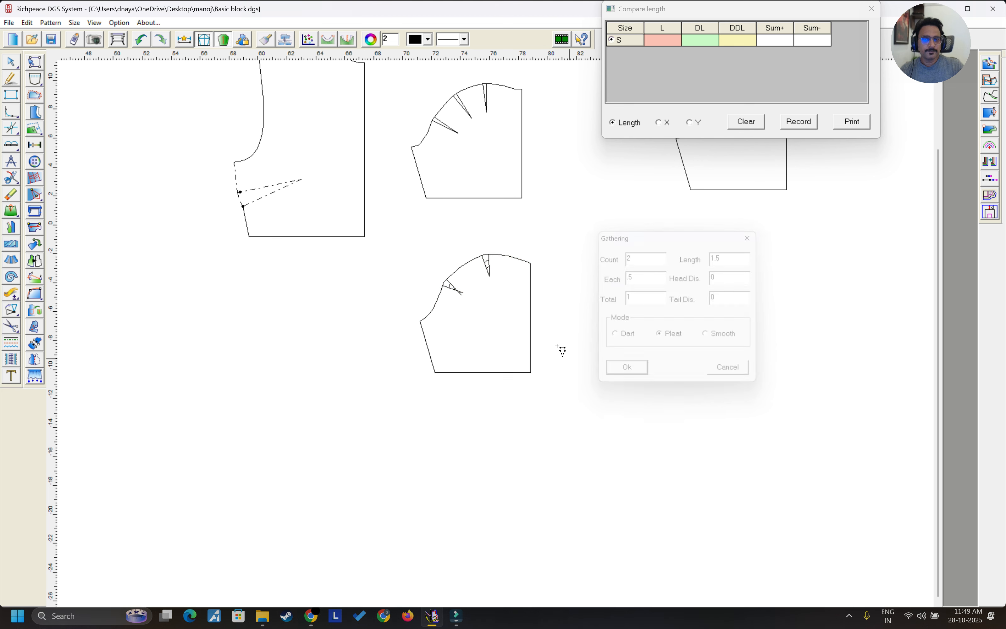
Step: Mirror the half sleeve with the three cap darts across its vertical centre line into a full sleeve
scroll(503, 338, "down", 2)
scroll(503, 337, "up", 2)
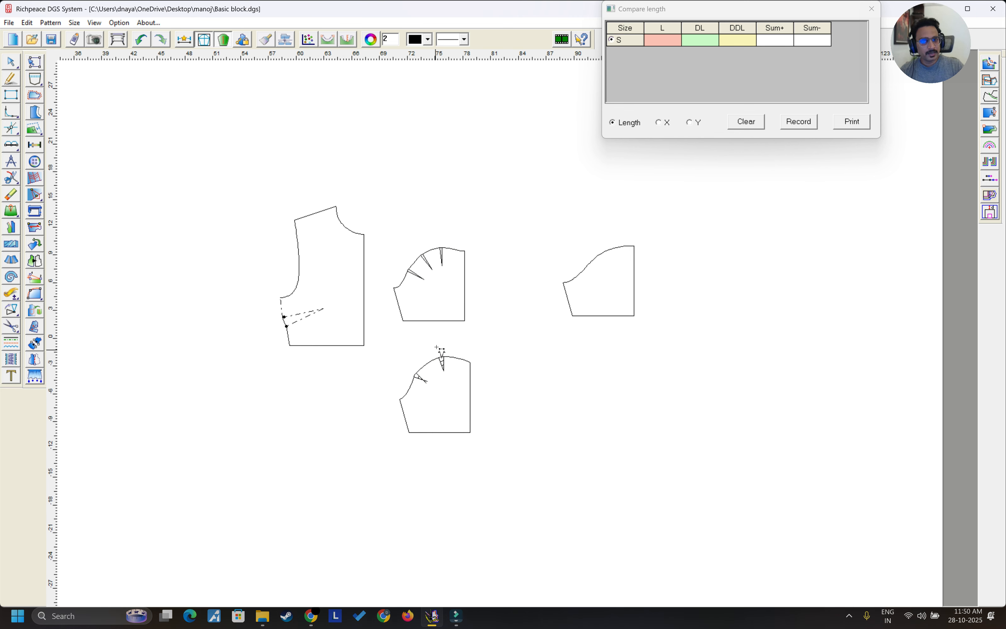
left_click(424, 220)
left_click(465, 251)
left_click(465, 321)
left_click_drag(400, 231, 464, 342)
scroll(478, 266, "up", 3)
left_click_drag(441, 214, 432, 264)
right_click(474, 167)
right_click(474, 166)
left_click(482, 174)
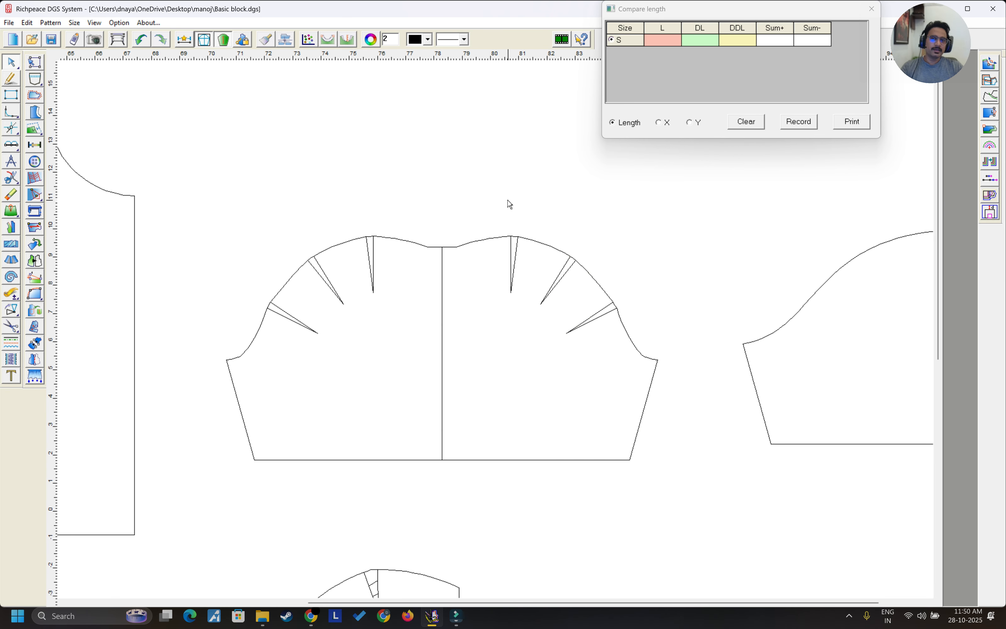
Step: Mirror the plain half sleeve across its vertical centre line into a full sleeve
scroll(511, 204, "down", 3)
scroll(584, 368, "up", 1)
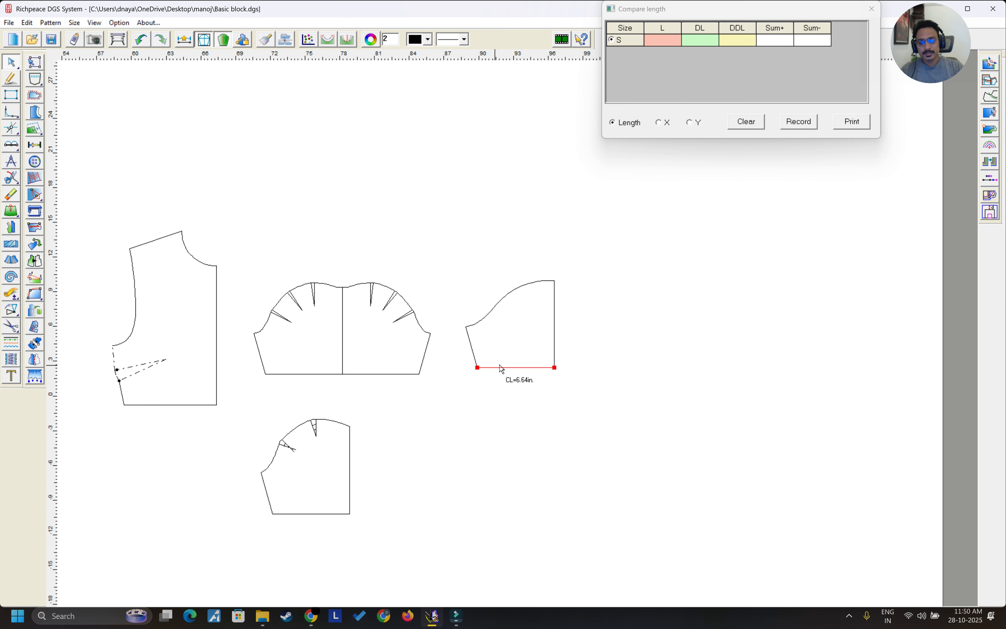
left_click(556, 282)
left_click(560, 368)
left_click_drag(460, 279, 518, 386)
right_click(522, 393)
right_click(524, 395)
key("Escape")
Step: Copy the plain full sleeve to the empty area below it and delete the copy's centre line
left_click_drag(465, 240, 663, 389)
left_click(572, 338)
left_click(568, 497)
right_click(586, 457)
key("e")
left_click(552, 469)
right_click(545, 469)
left_click(557, 478)
scroll(561, 481, "down", 2)
scroll(506, 335, "up", 3)
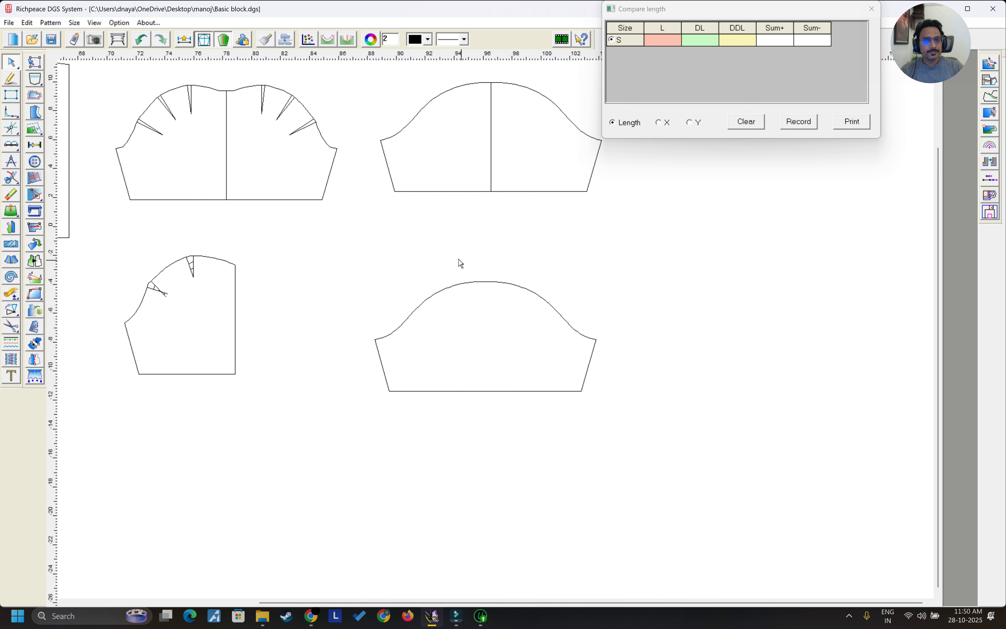
left_click_drag(418, 257, 505, 320)
left_click(487, 332)
left_click(427, 250)
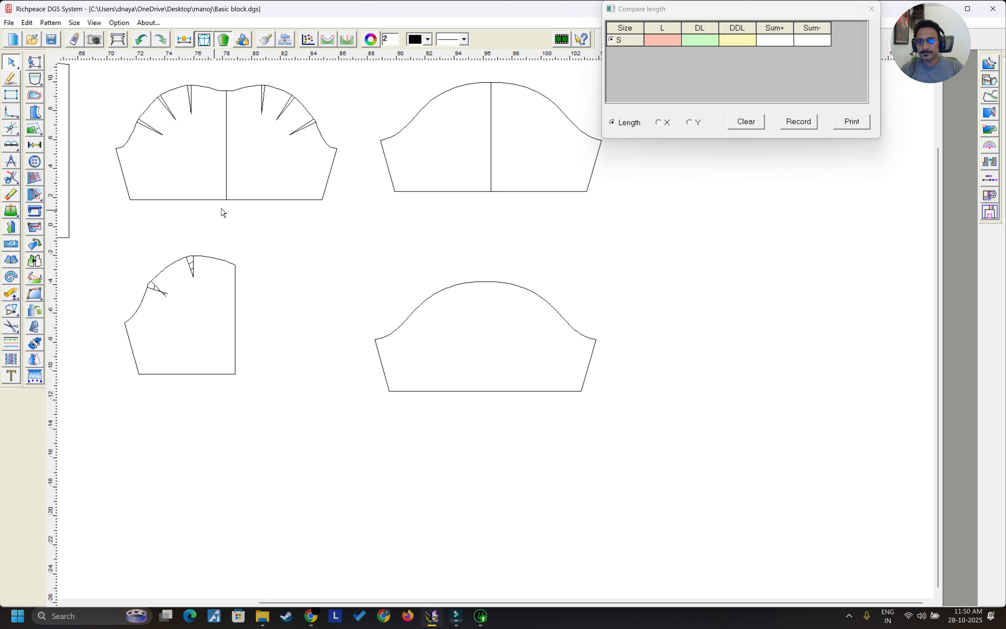
left_click(229, 217)
left_click_drag(411, 254, 519, 312)
left_click_drag(427, 249, 515, 321)
left_click(496, 350)
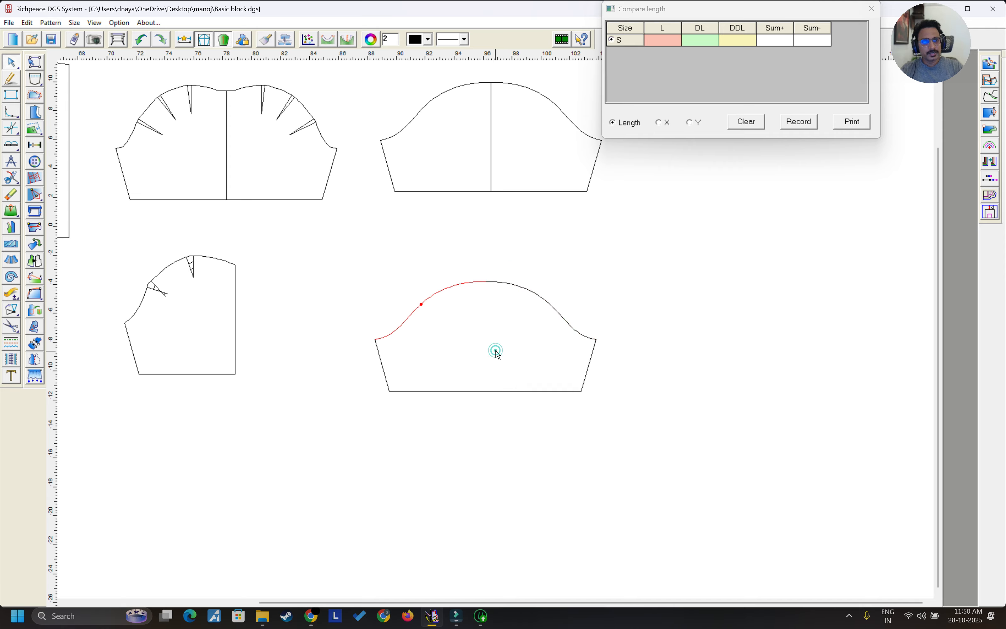
right_click(4, 212)
left_click(51, 215)
left_click(497, 280)
right_click(536, 243)
left_click_drag(473, 253, 752, 255)
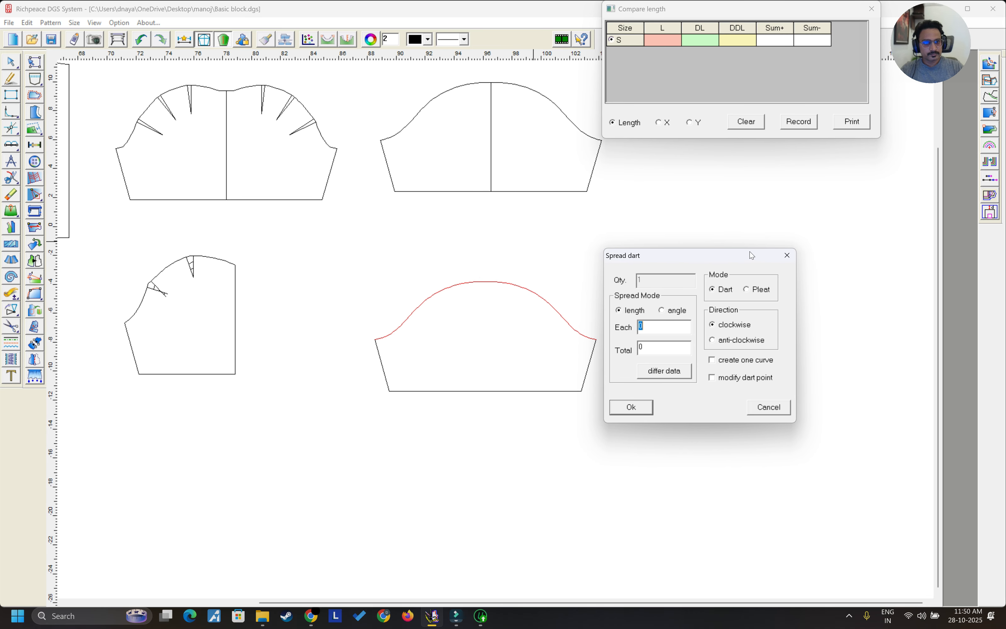
left_click(787, 255)
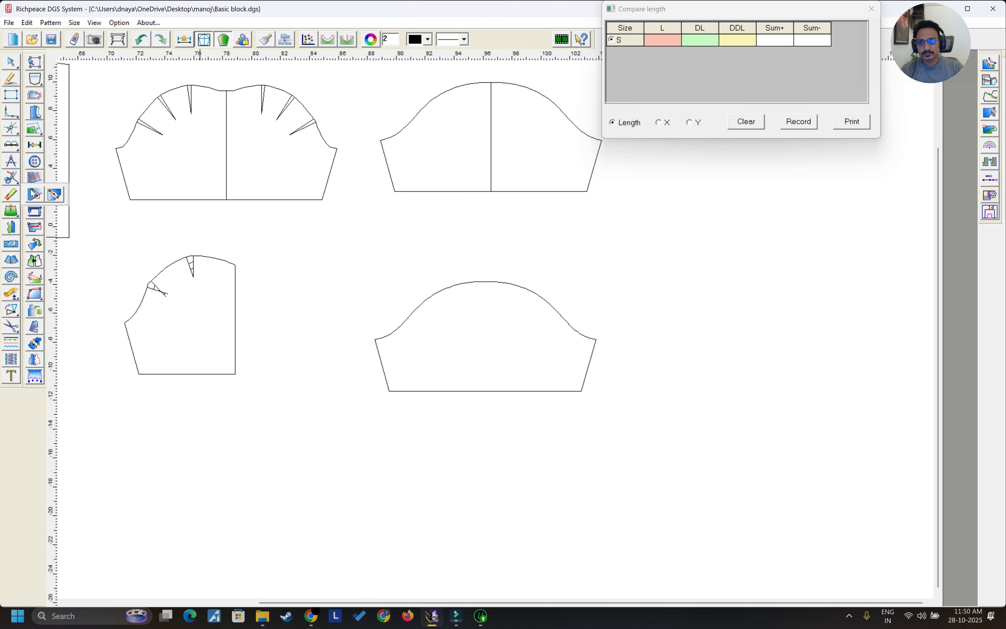
left_click(18, 215)
left_click(50, 213)
left_click(451, 286)
left_click(534, 291)
right_click(537, 274)
right_click(536, 275)
right_click(453, 254)
left_click(473, 263)
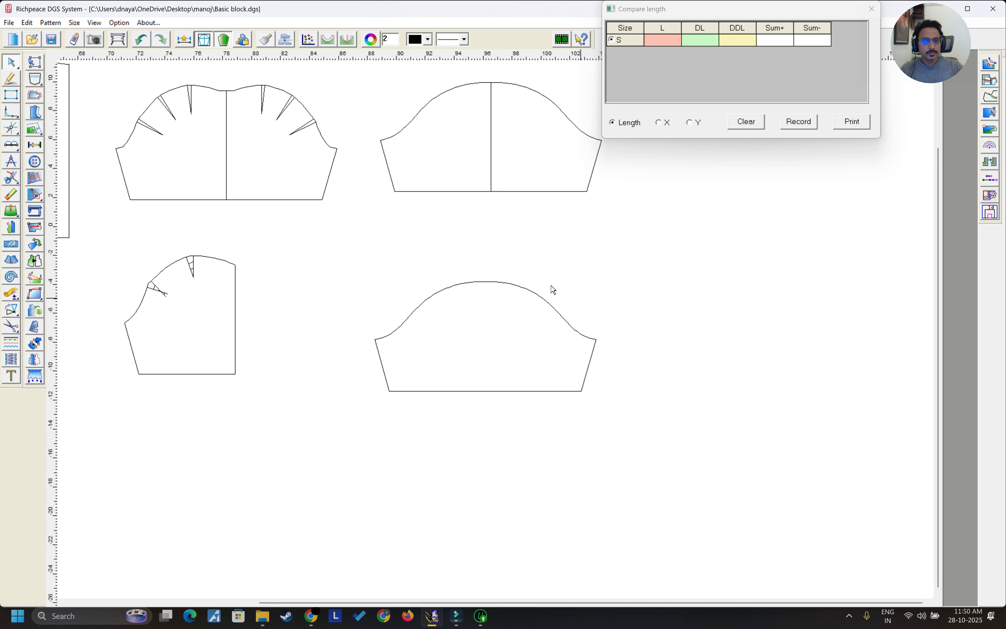
Step: Join the two cap curve segments of the copied full sleeve into one curve with Snip curve
left_click(15, 177)
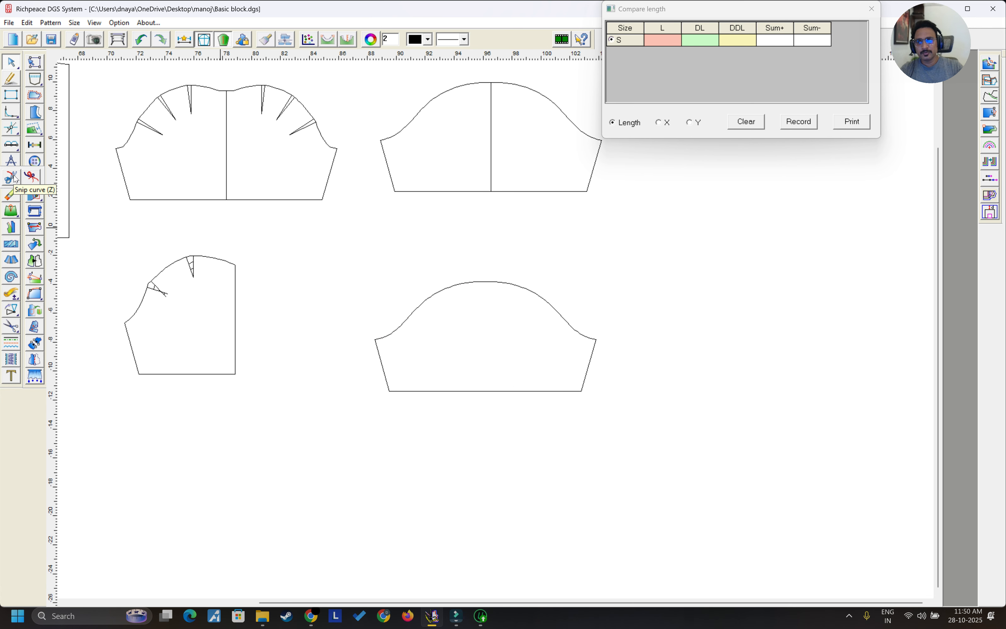
left_click(15, 177)
left_click_drag(438, 250, 524, 313)
right_click(498, 315)
right_click(504, 246)
left_click(517, 253)
left_click(502, 287)
right_click(504, 292)
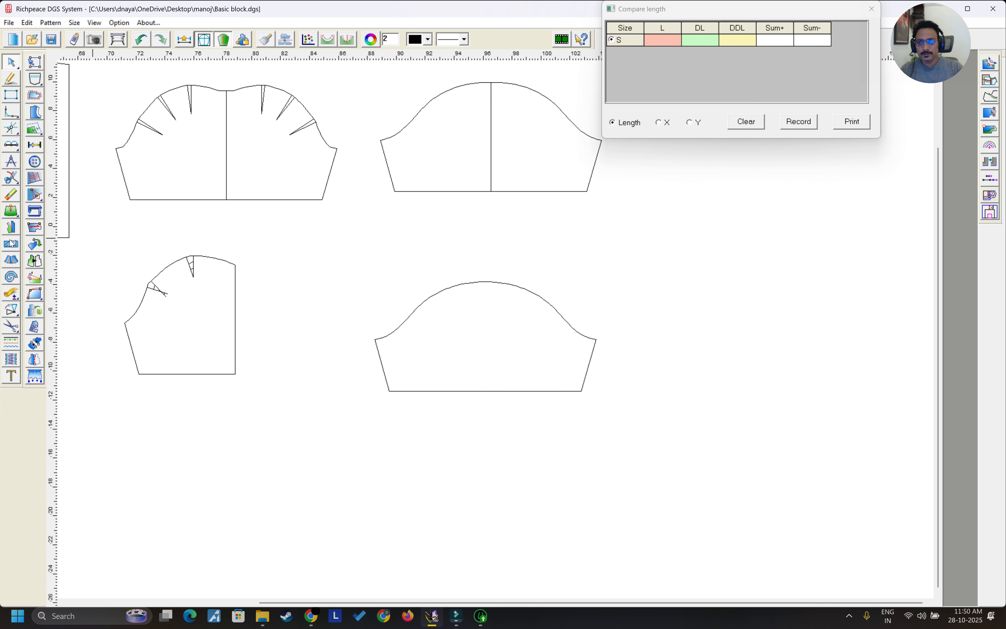
Step: Start gathering on the copied full sleeve's cap with a count of 4 and 0.5 for each
left_click(17, 210)
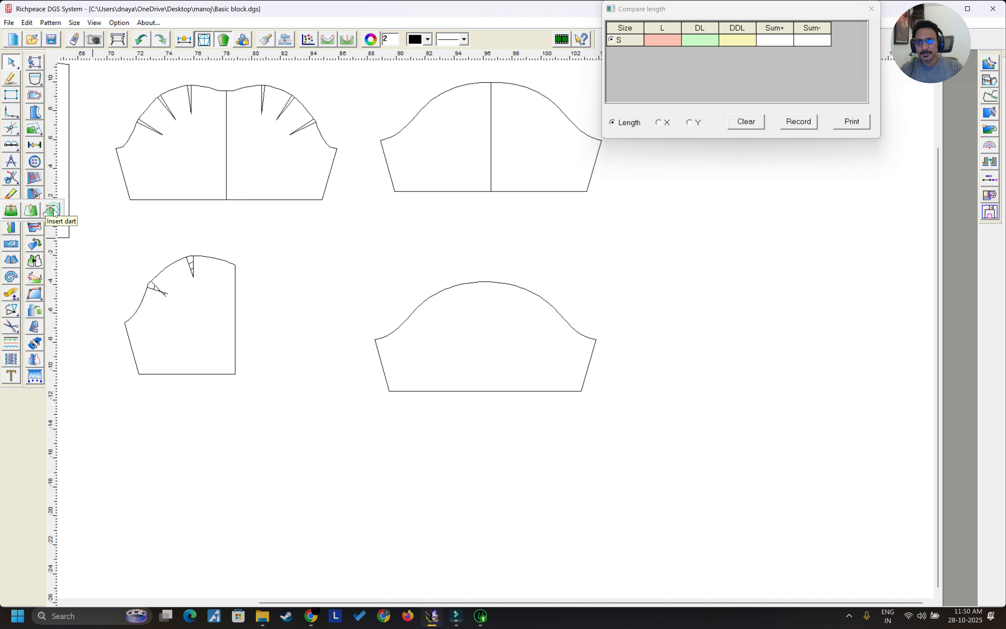
left_click(515, 286)
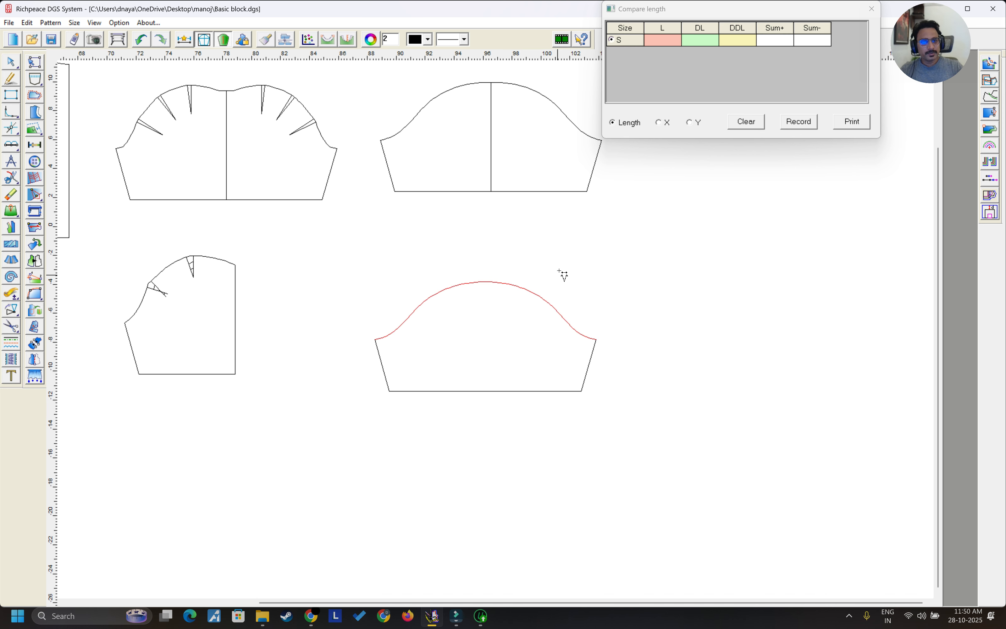
right_click(566, 259)
left_click_drag(535, 233, 809, 222)
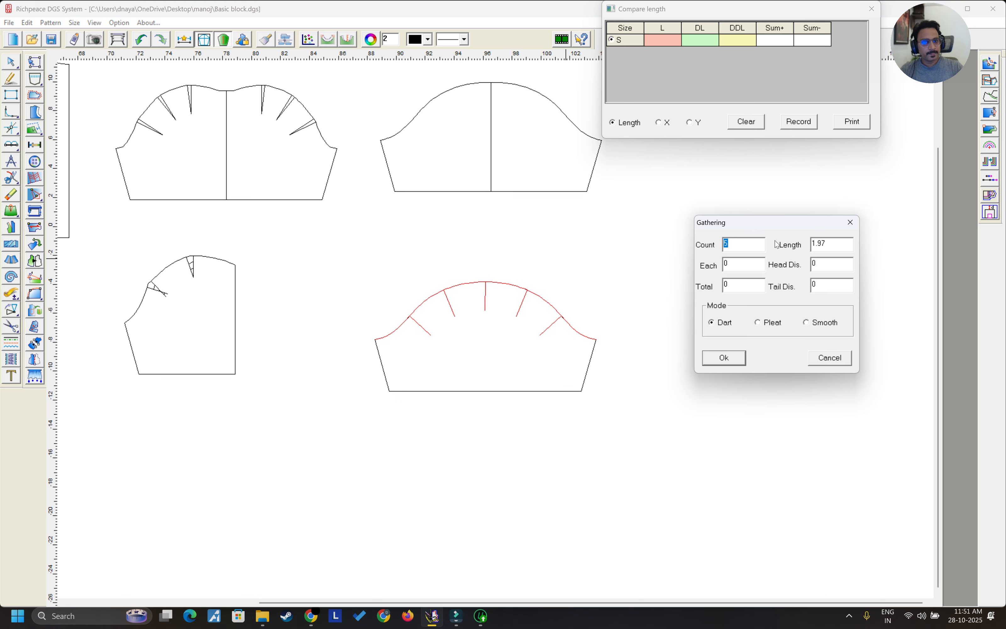
type("4")
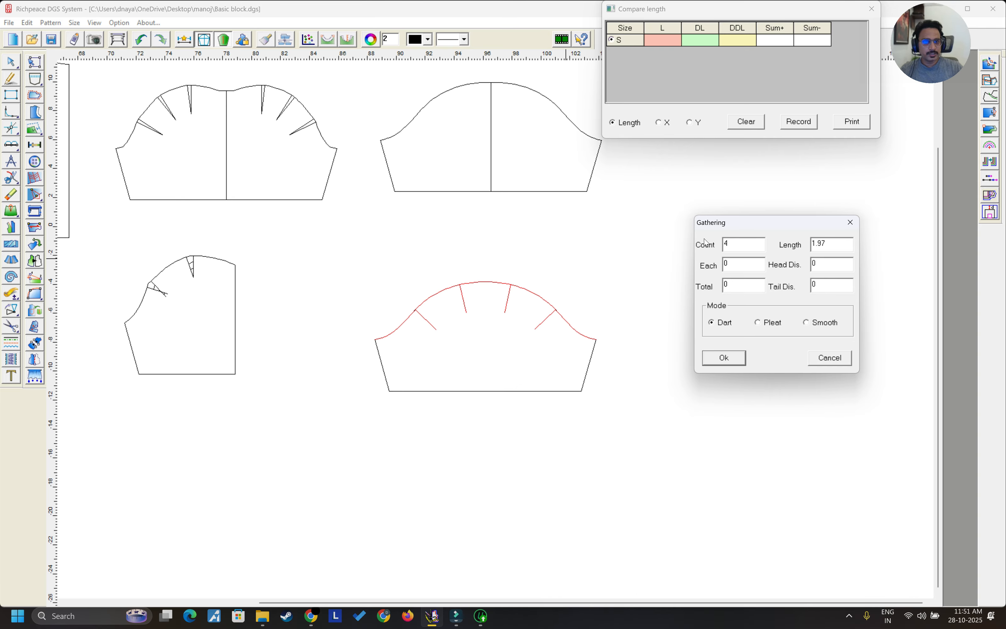
double_click(751, 266)
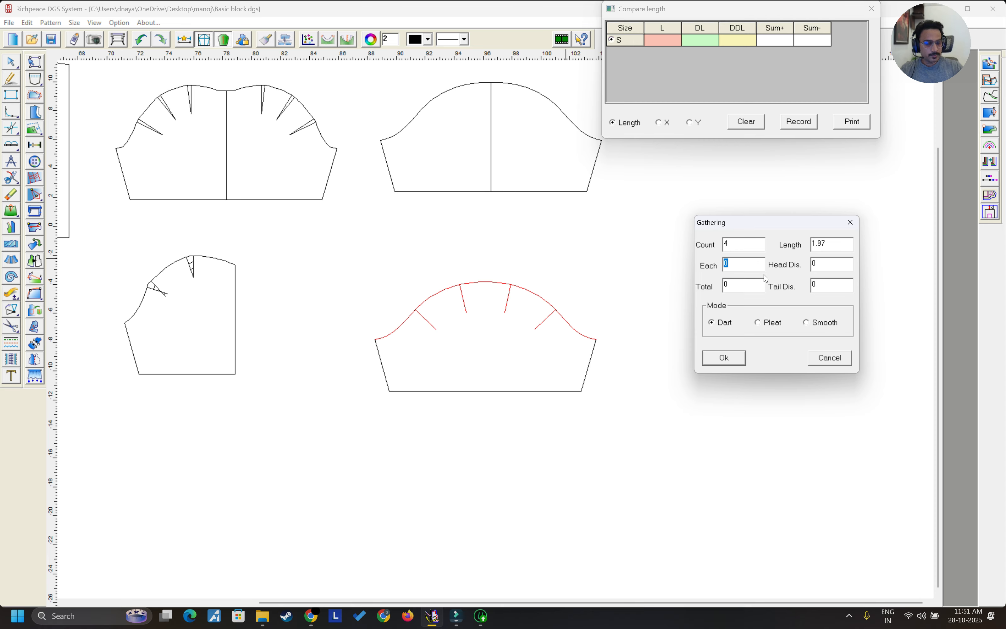
type(".5")
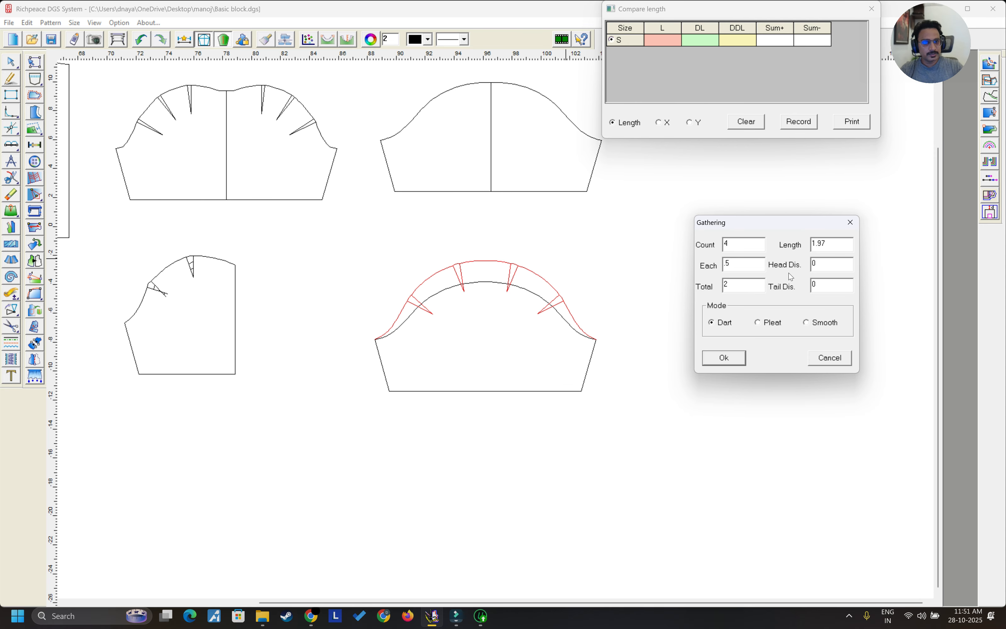
Step: Switch the gathering to Smooth mode and apply it to the copied full sleeve's cap
left_click(769, 324)
left_click(821, 323)
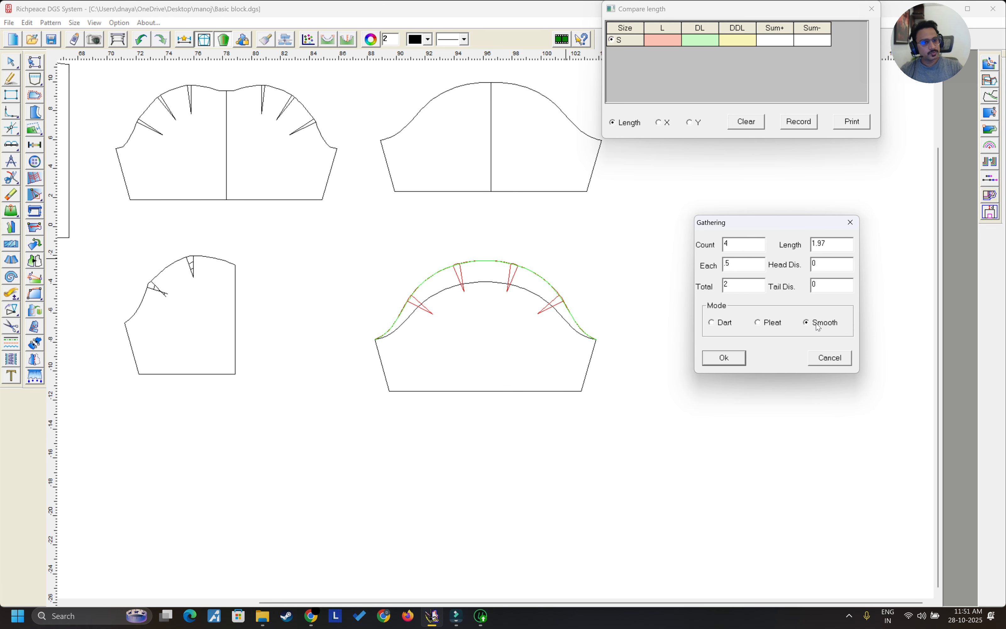
left_click(723, 361)
right_click(606, 267)
left_click(619, 273)
scroll(382, 278, "down", 3)
scroll(424, 279, "down", 1)
scroll(548, 333, "up", 2)
scroll(788, 387, "down", 1)
scroll(548, 389, "up", 1)
Step: Compare the smoothed sleeve with the darted sleeve by selecting them, and undo the smooth gathering
left_click_drag(400, 333, 664, 559)
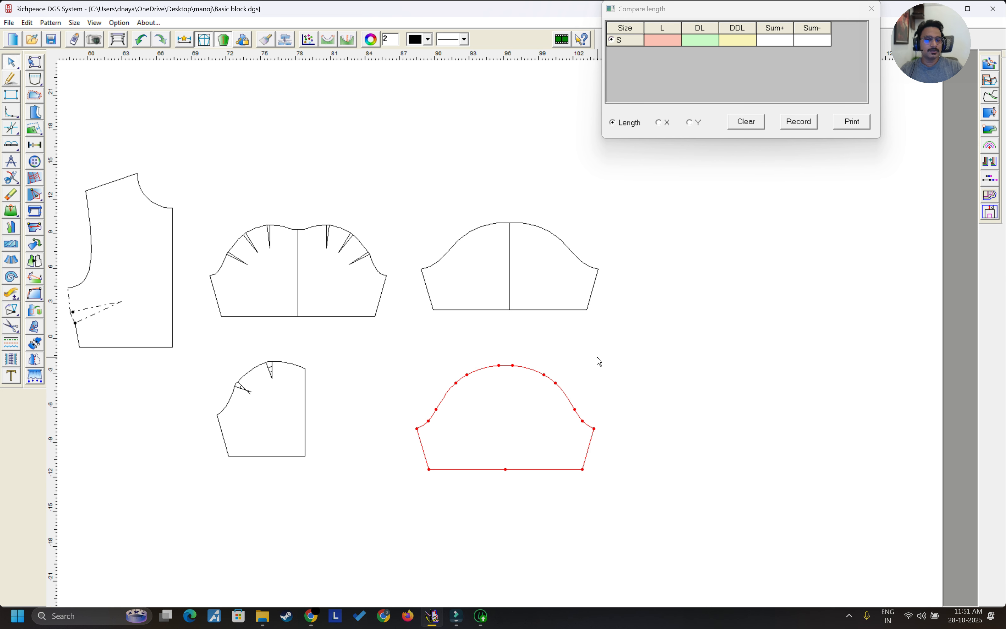
left_click_drag(211, 201, 401, 337)
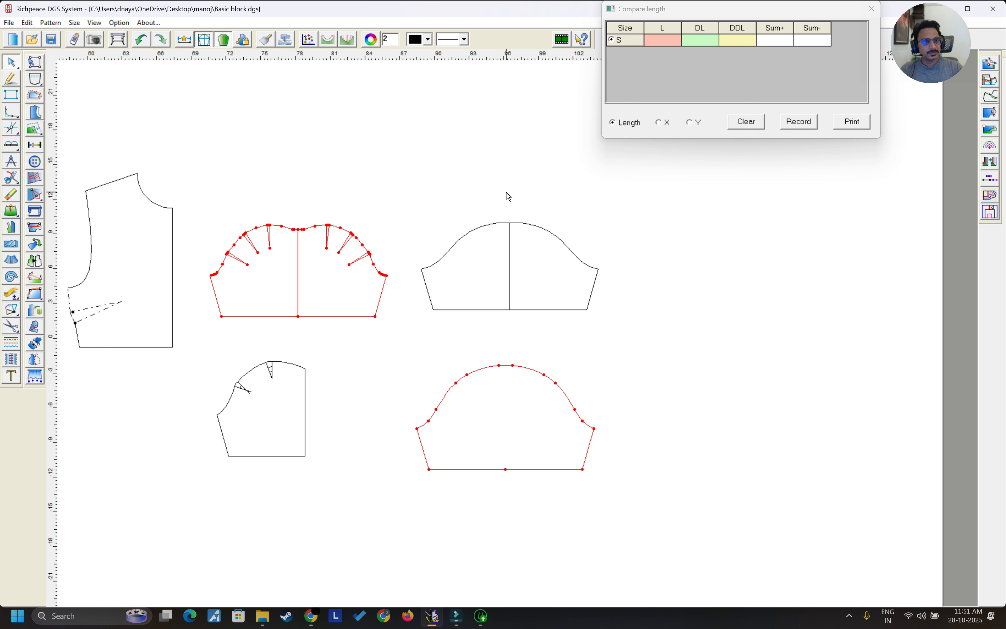
left_click_drag(416, 361, 614, 499)
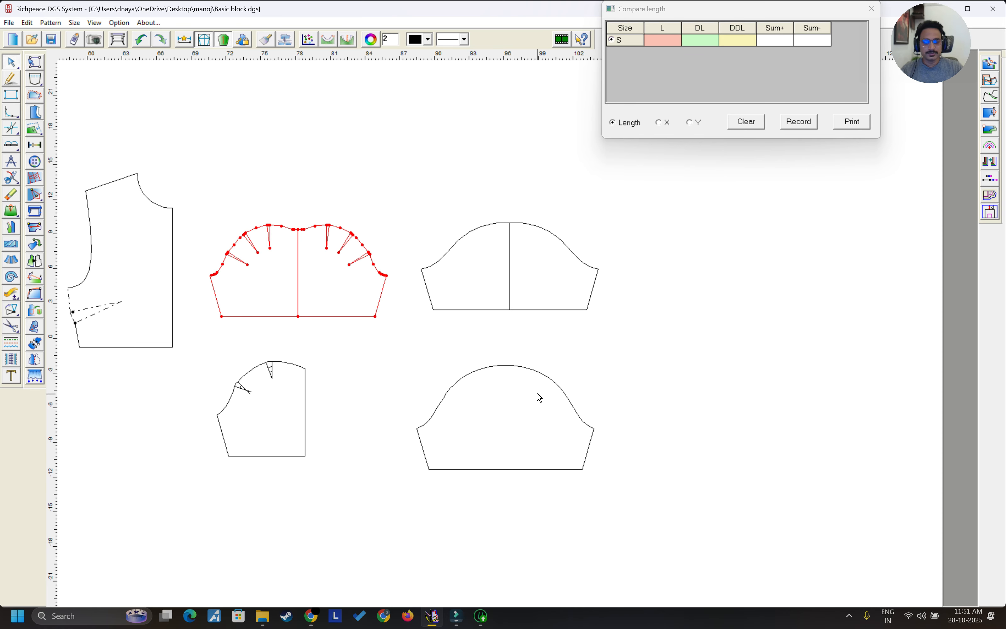
key("ctrl+z")
key("ctrl+z")
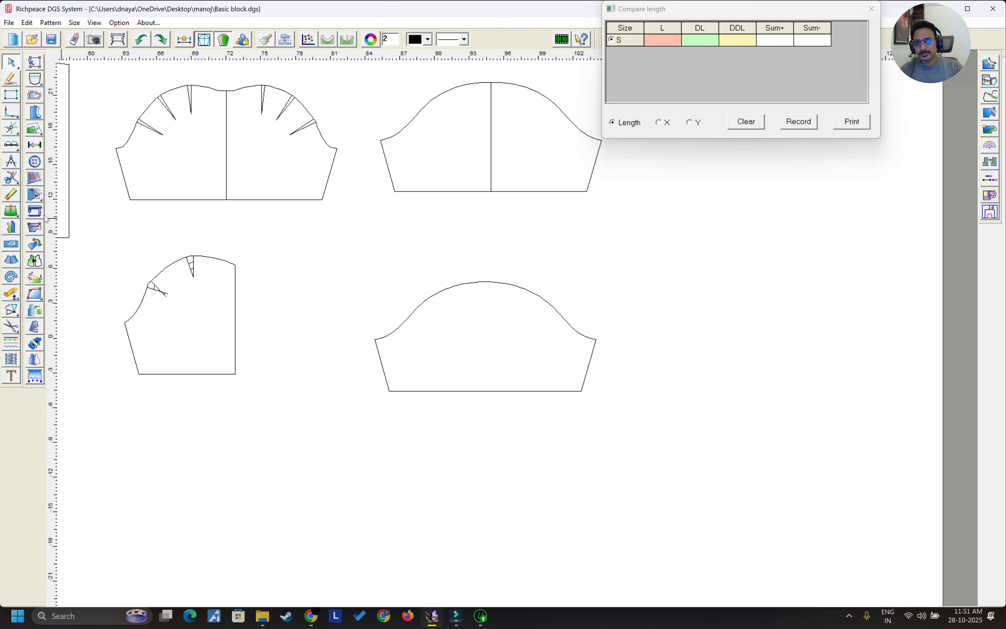
Step: Gather the copied full sleeve's cap in Dart mode with a count of 4 and 0.5 for each
left_click(497, 282)
right_click(541, 255)
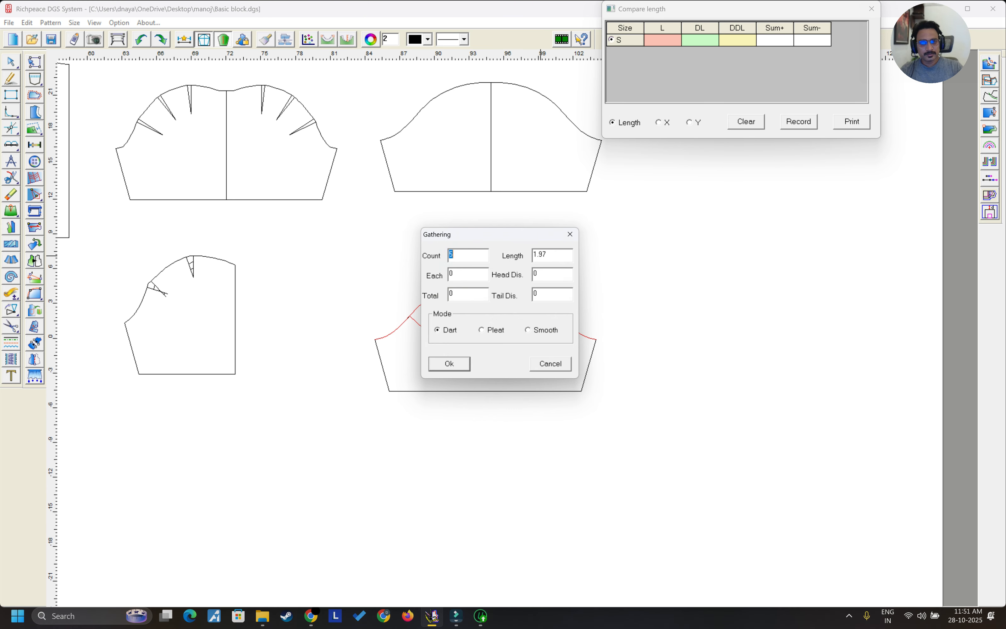
left_click_drag(532, 232, 692, 230)
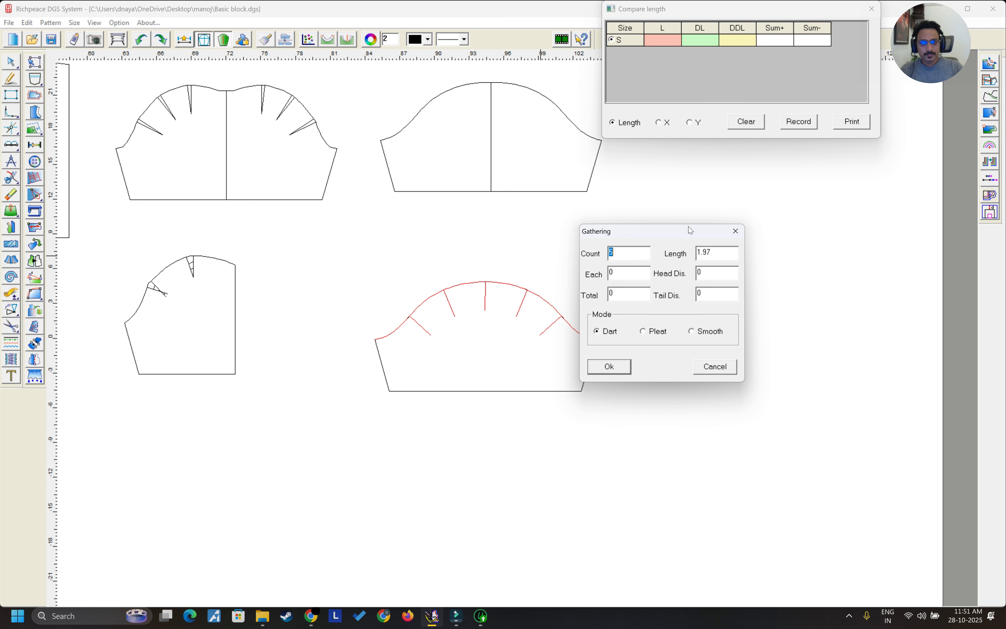
type("4")
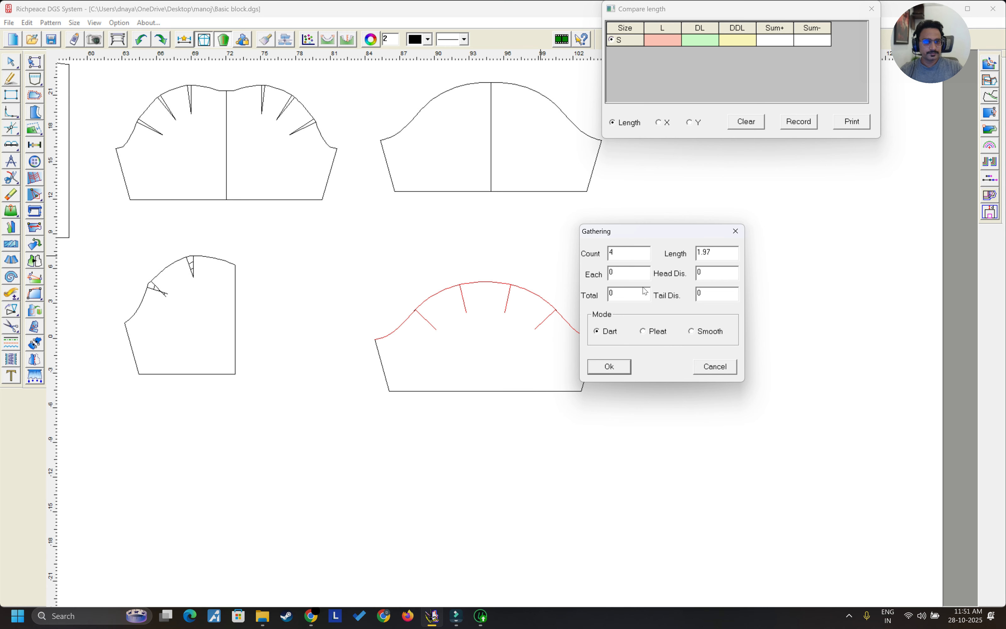
key("Tab")
type(".5")
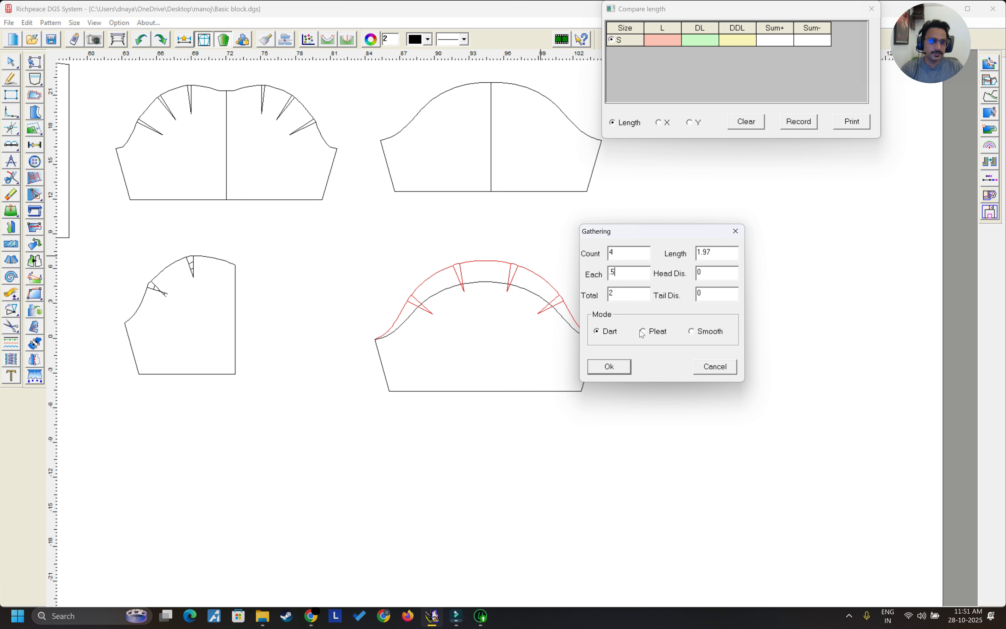
left_click(623, 369)
right_click(599, 245)
left_click(607, 253)
scroll(497, 331, "up", 3)
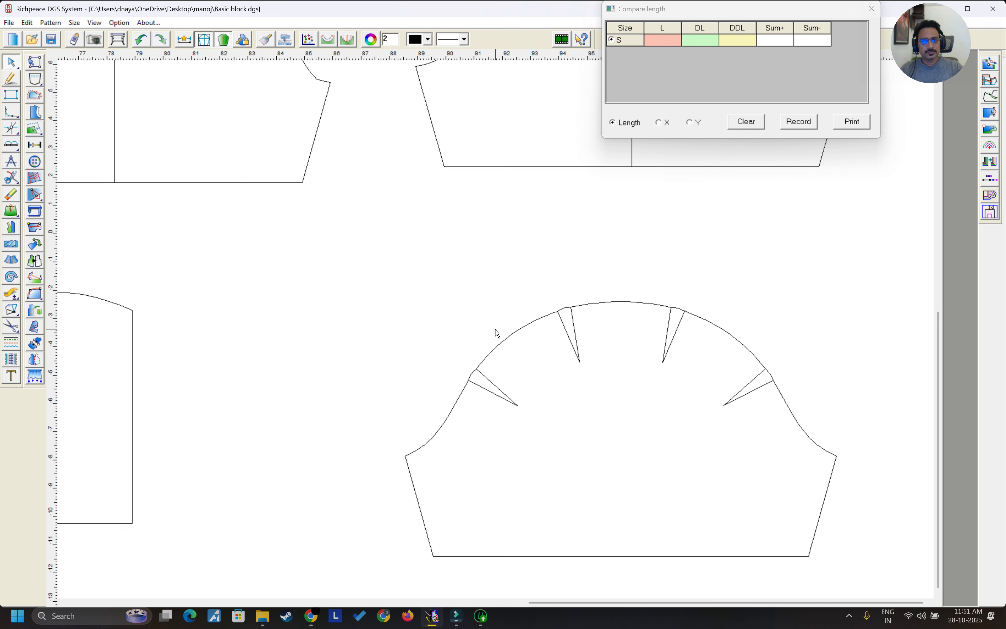
scroll(489, 325, "down", 1)
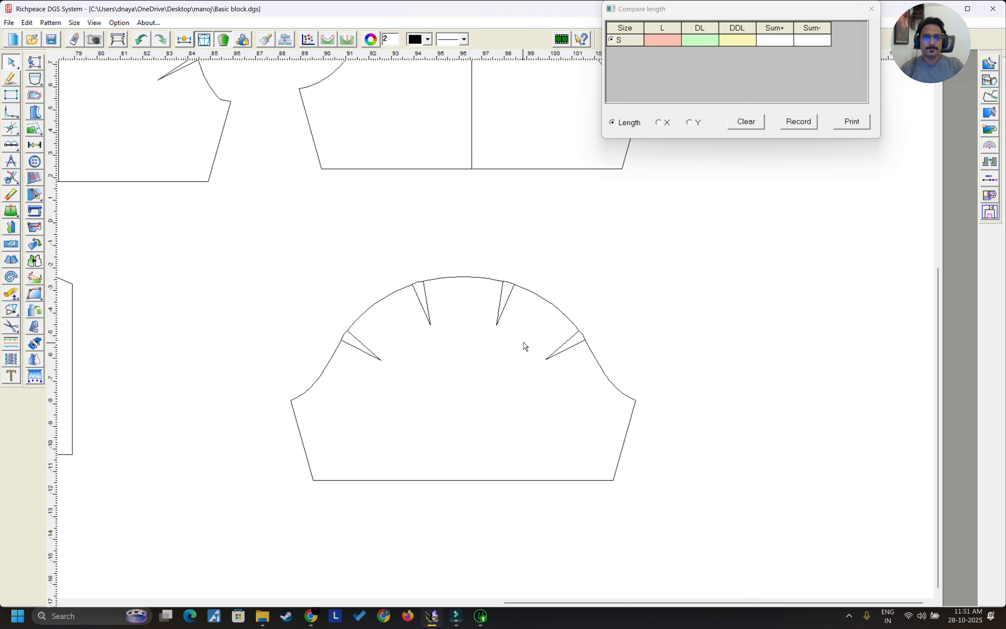
left_click(11, 211)
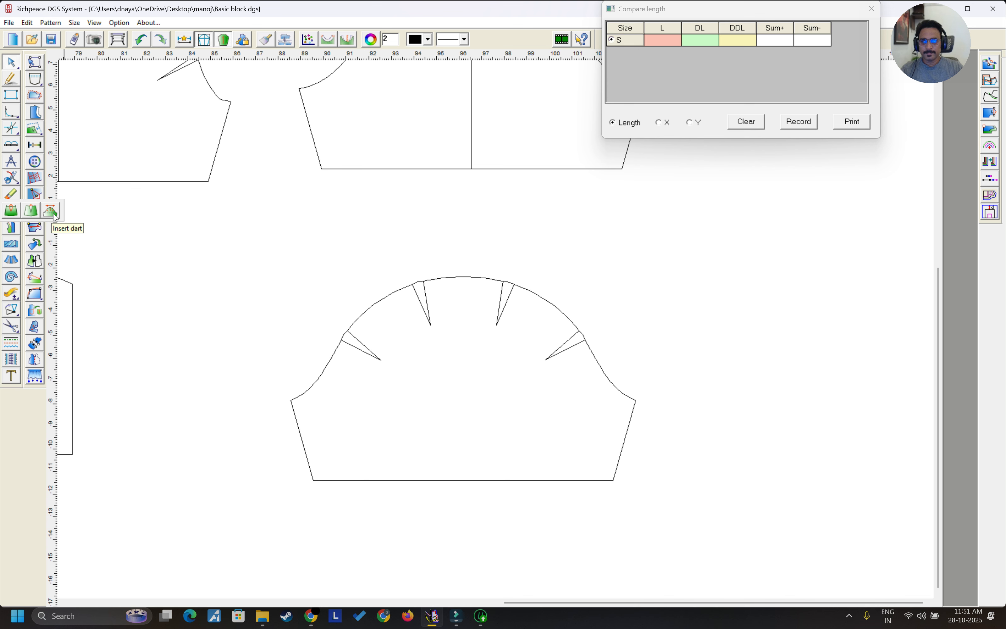
left_click(51, 211)
scroll(472, 314, "down", 2)
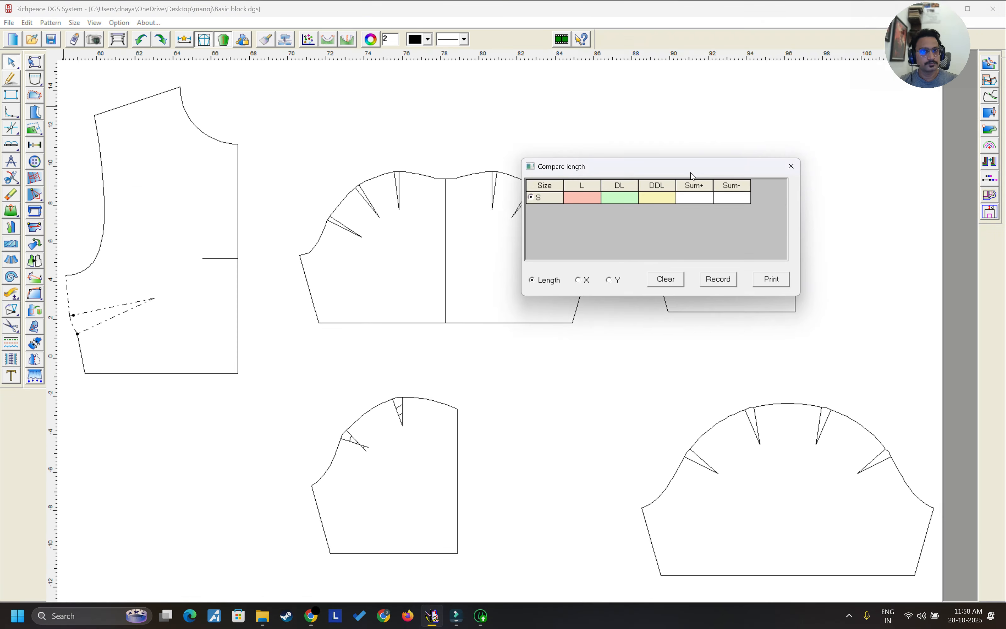
Step: Clear the length comparison table and close it
left_click(665, 280)
left_click(792, 167)
right_click(761, 116)
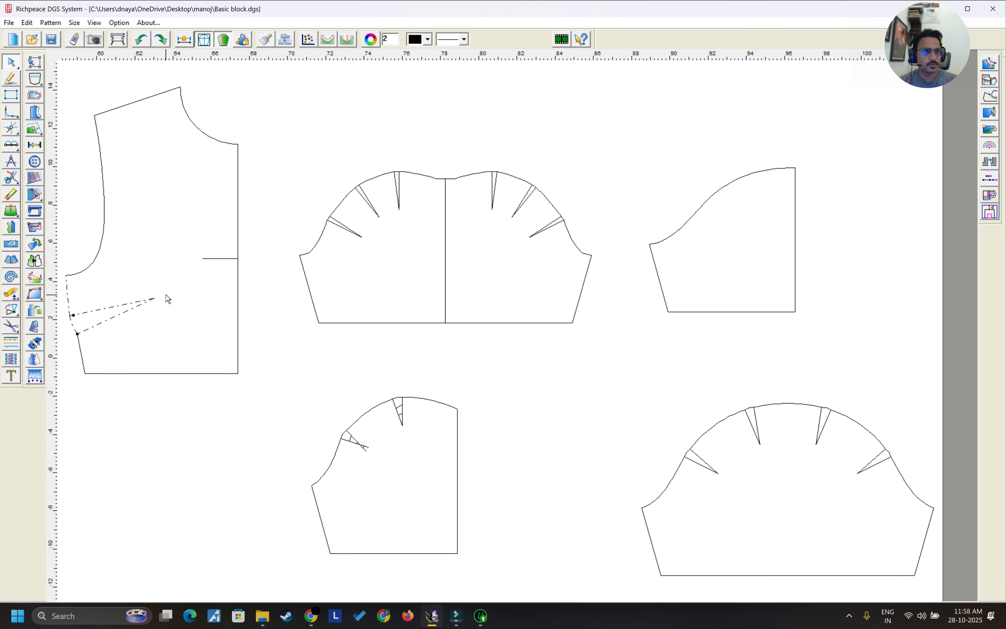
Step: Delete the side-seam dart lines and the side seam segments of the bodice block
scroll(155, 278, "down", 2)
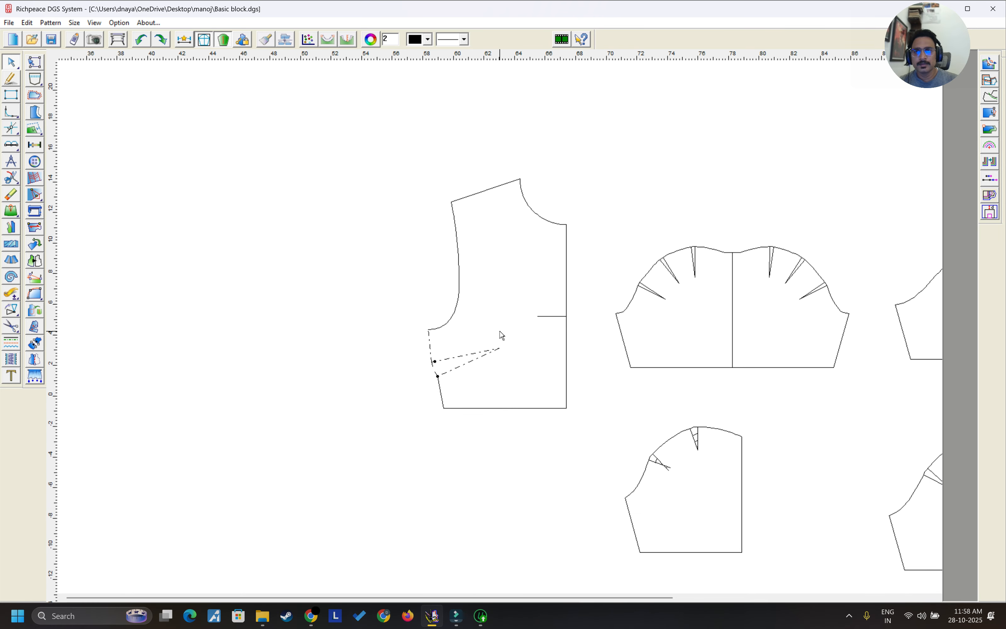
scroll(507, 342, "up", 2)
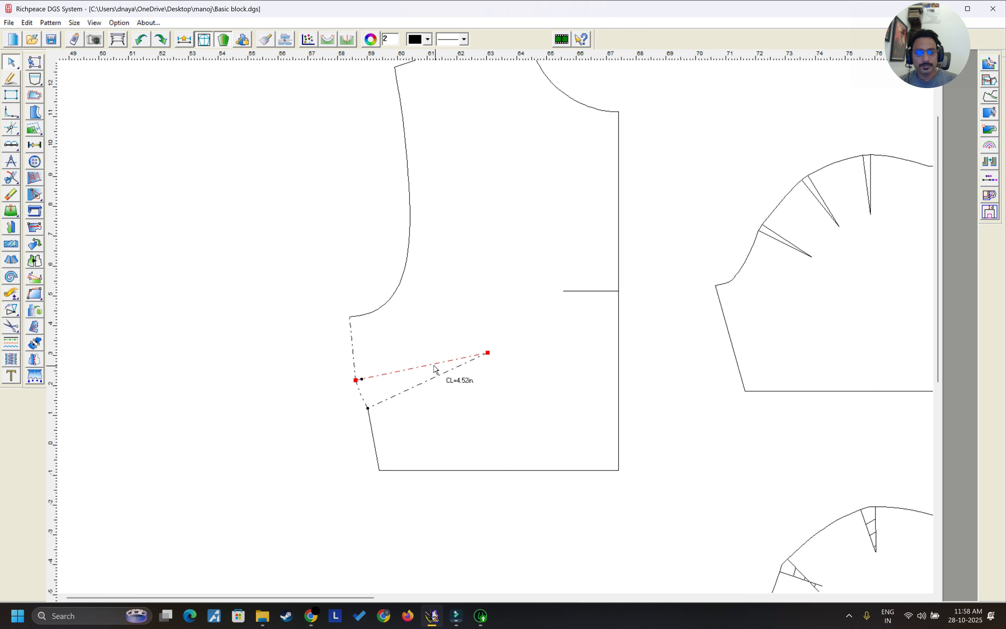
key("e")
left_click_drag(326, 356, 452, 406)
right_click(401, 368)
left_click(431, 382)
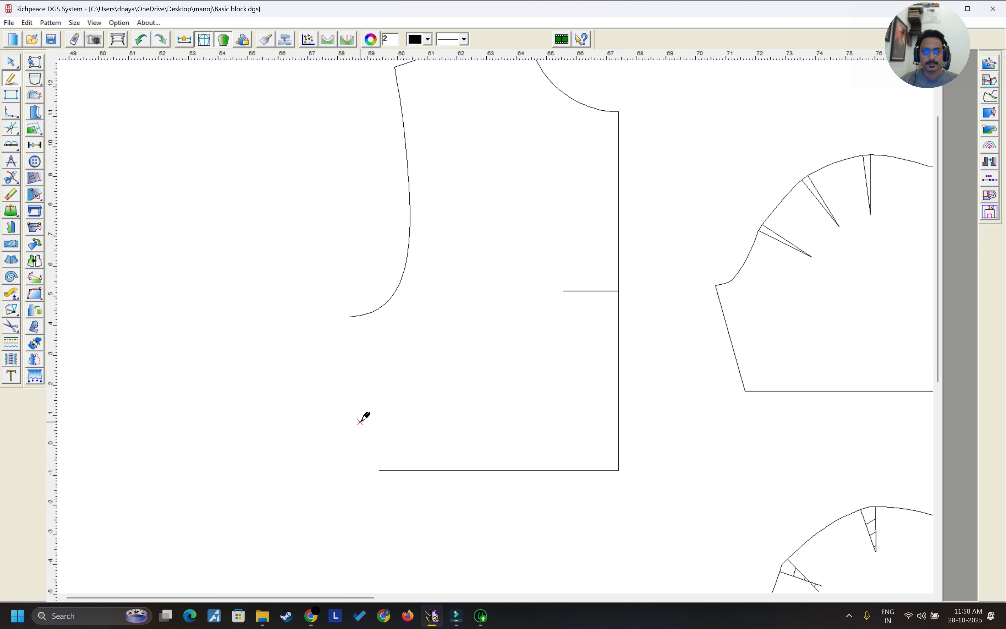
Step: Draw a new straight side seam on the bodice block from the hem corner to the armhole end
left_click(380, 470)
left_click(350, 317)
right_click(350, 318)
Step: Draw a dart centre line from the middle of the side seam diagonally up into the bodice
left_click(365, 393)
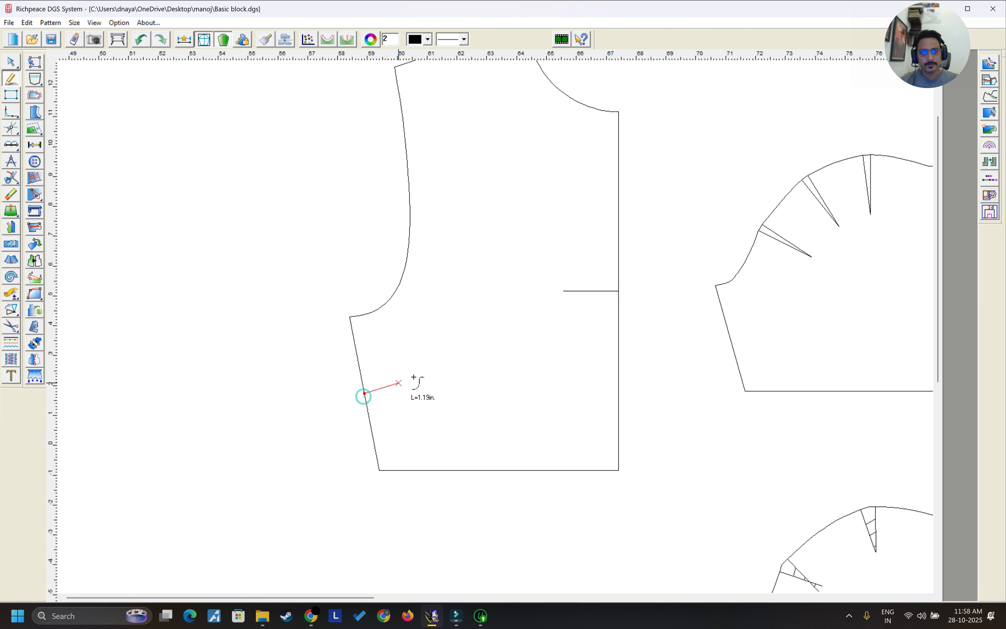
left_click(477, 350)
left_click(601, 295)
middle_click(444, 245)
left_click(460, 256)
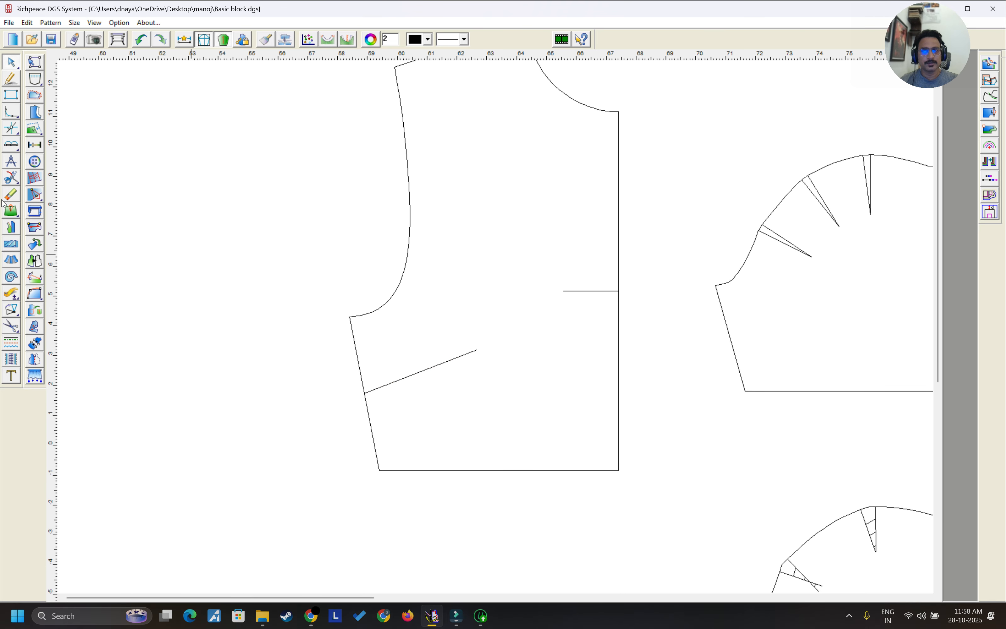
Step: Convert the side-seam line into a dart with the Shrink dart tool, using a width of 1
mouse_move(16, 213)
left_click(15, 212)
left_click(370, 391)
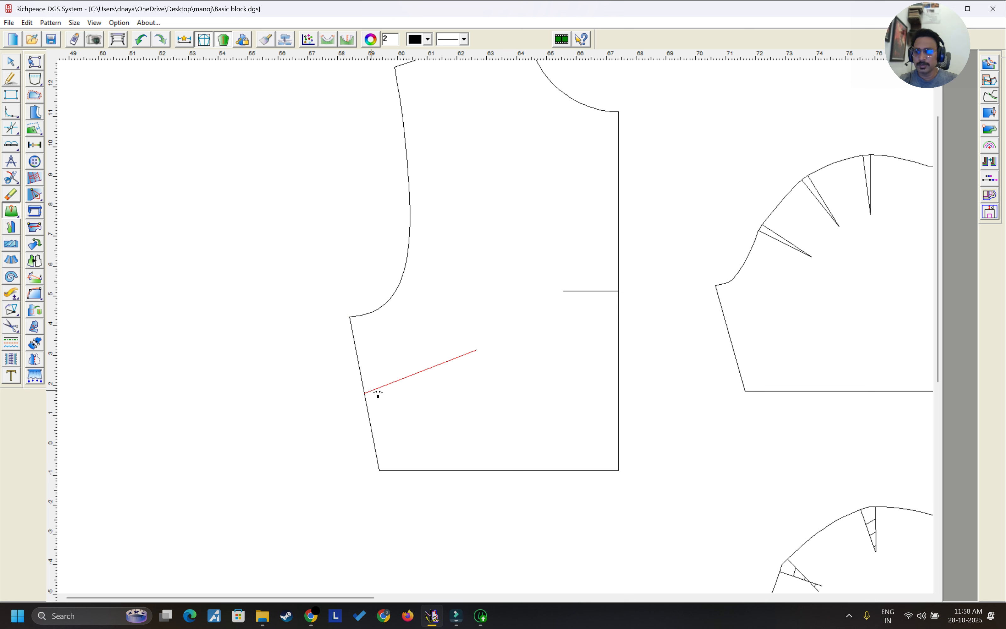
left_click(361, 374)
left_click(403, 378)
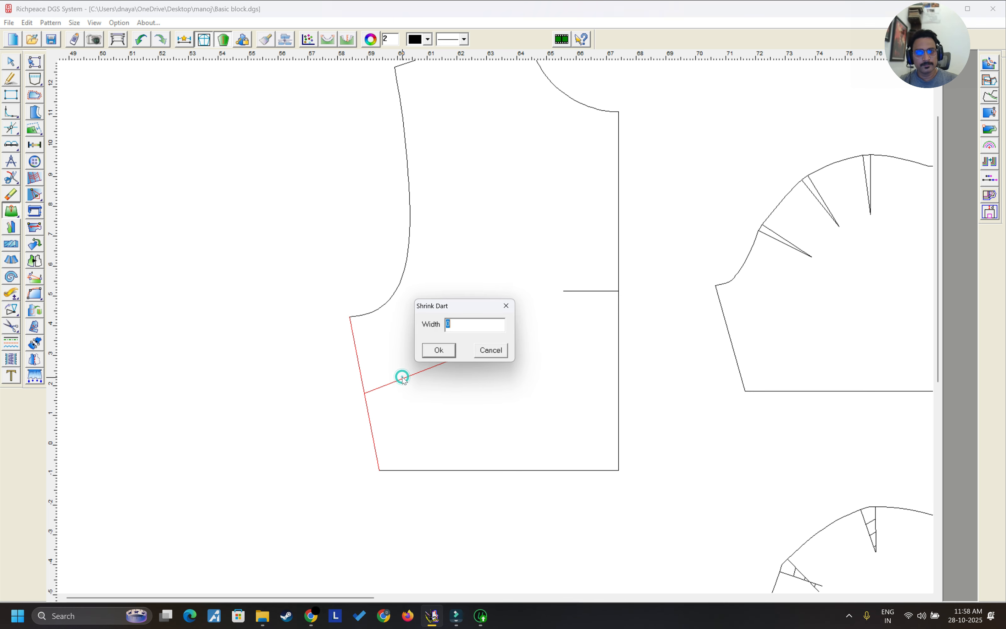
type("1")
left_click(448, 353)
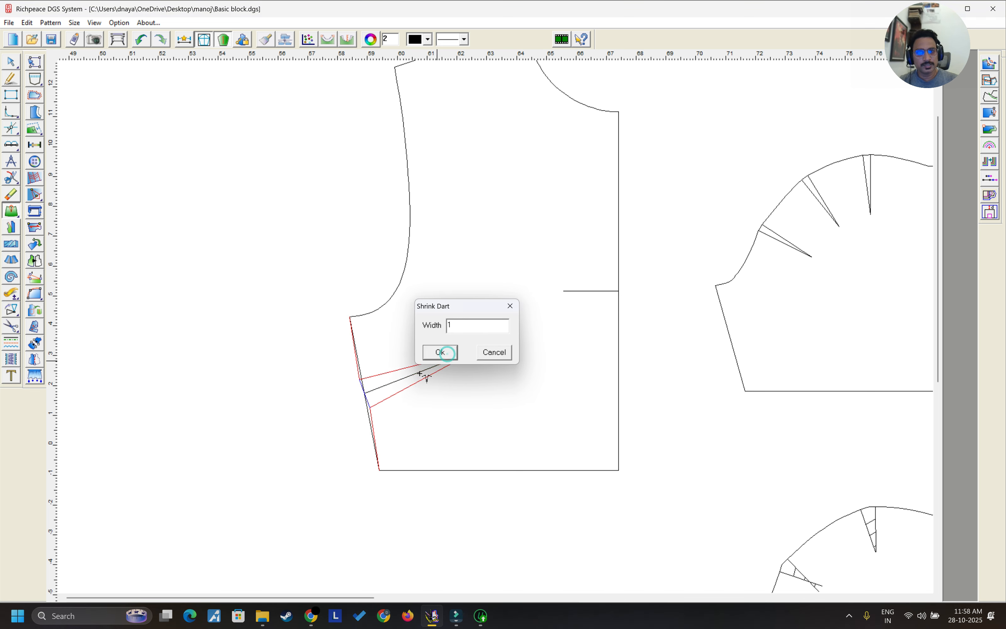
right_click(397, 425)
left_click(409, 436)
Step: Examine the side-seam dart by selecting its legs and seam segments, and the adjoining armhole and hem lines
left_click_drag(314, 367, 395, 420)
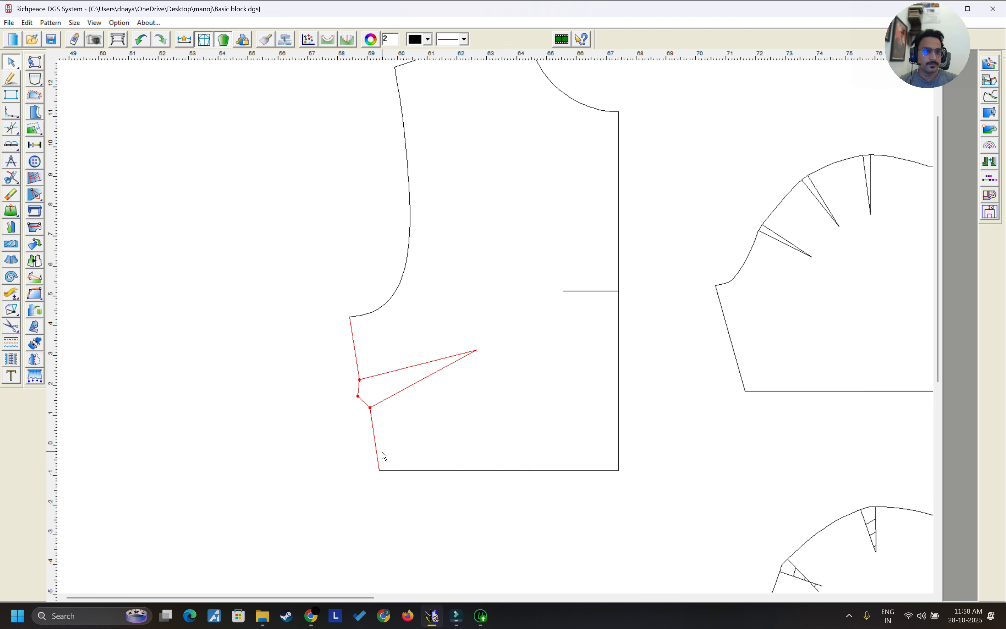
left_click(422, 340)
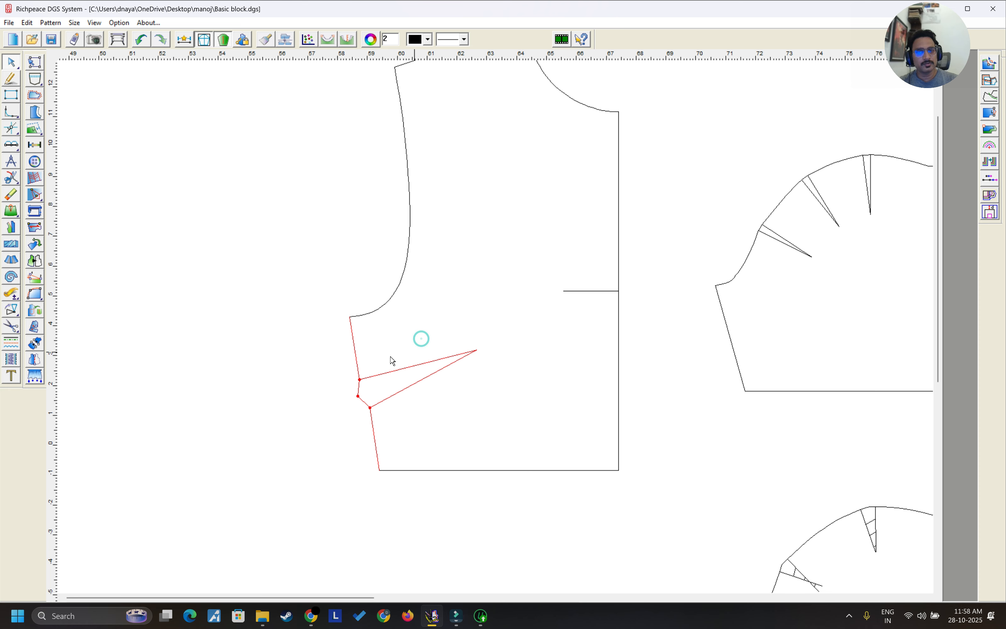
left_click_drag(315, 364, 398, 433)
left_click_drag(331, 370, 415, 430)
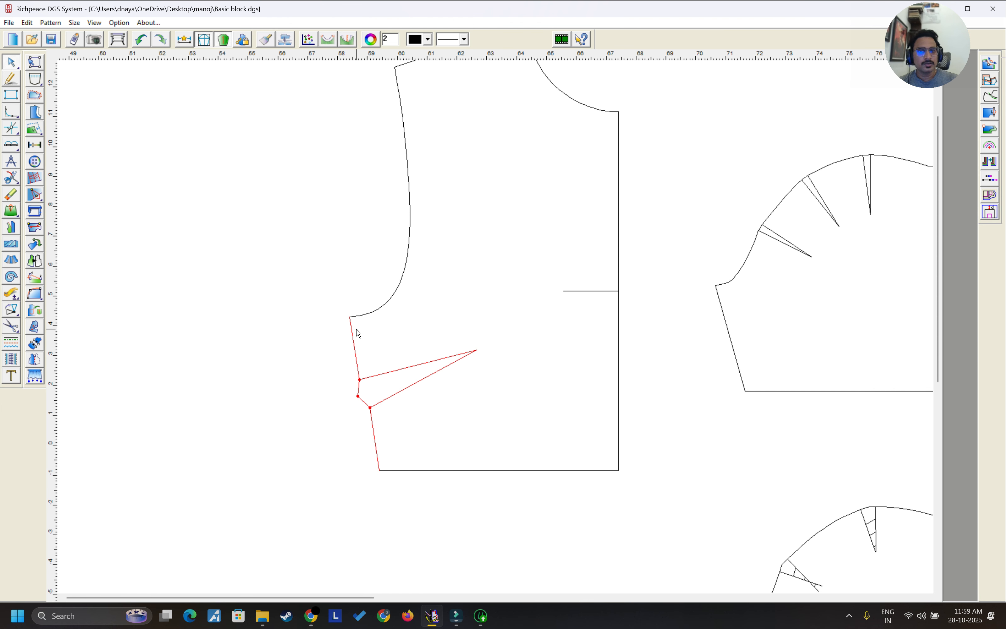
left_click_drag(331, 299, 366, 323)
left_click_drag(332, 523, 428, 462)
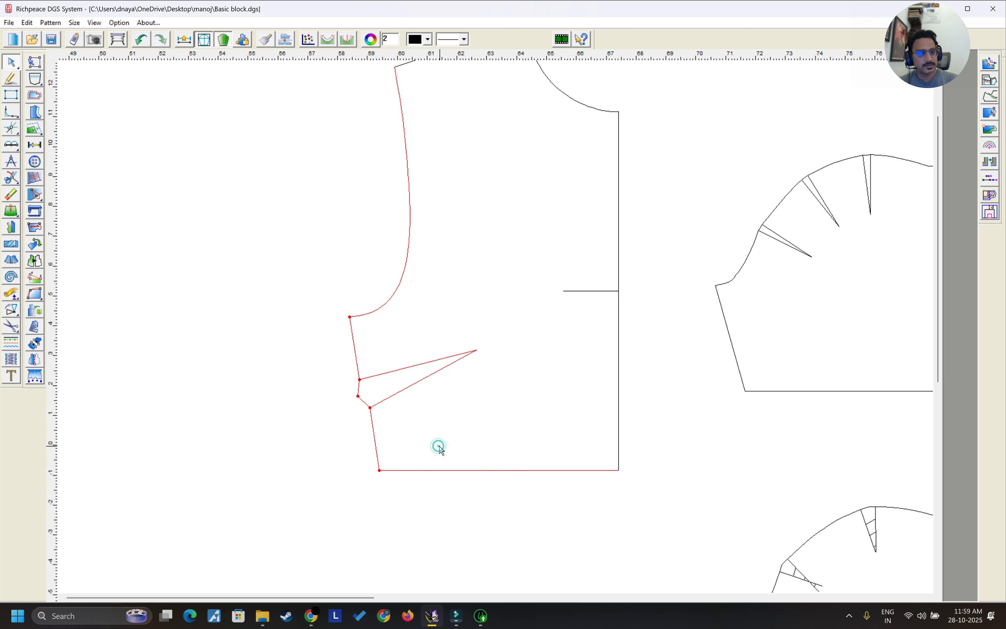
left_click(481, 290)
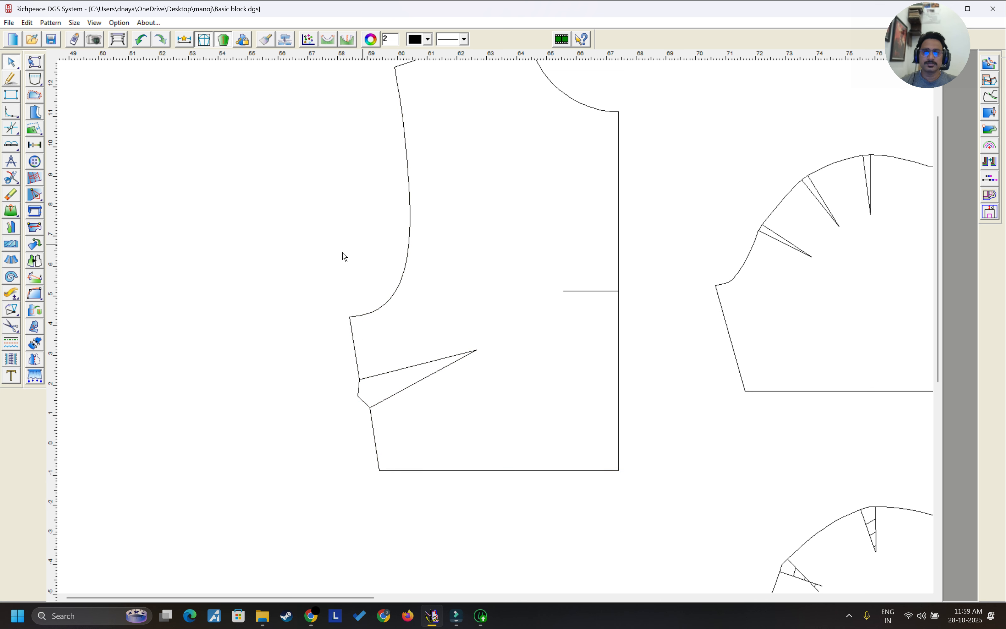
Step: Undo the shrink dart on the side seam and switch to the gathering tool used to spread darts
key("ctrl+z")
left_click(406, 375)
right_click(402, 359)
mouse_move(16, 207)
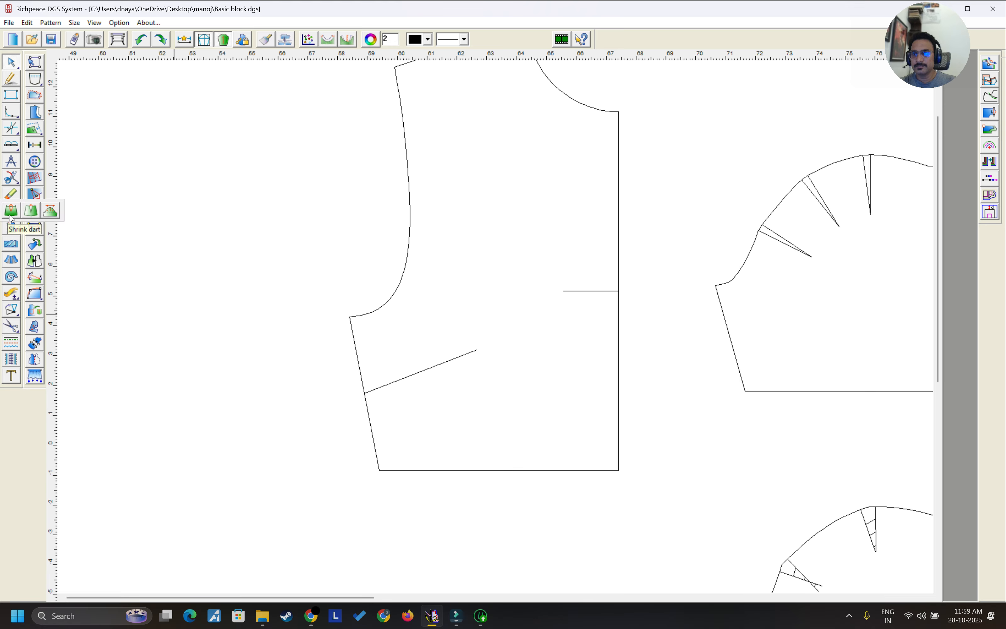
left_click(51, 215)
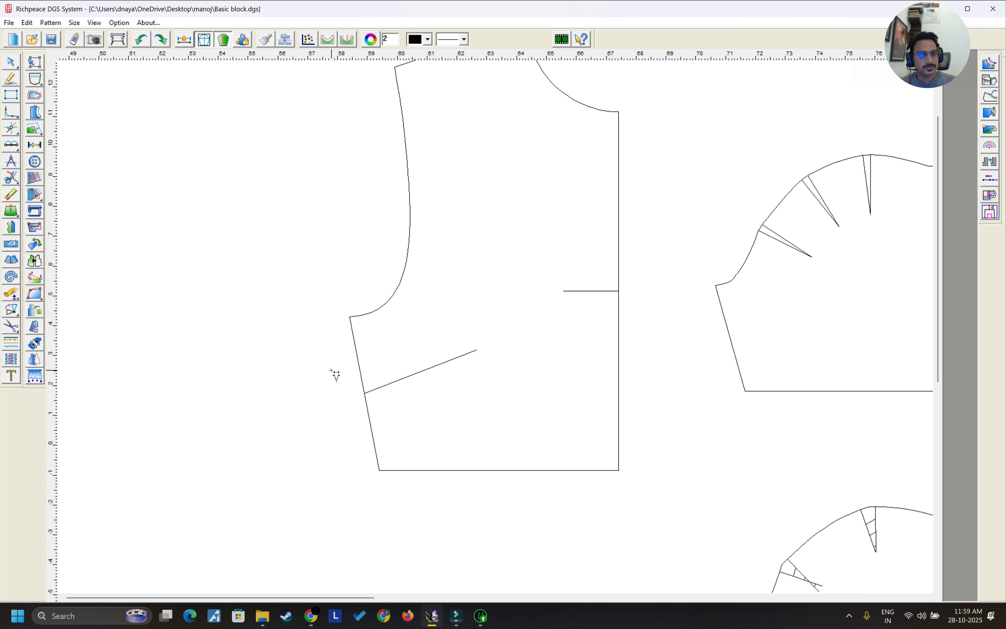
left_click_drag(288, 247, 379, 335)
left_click_drag(400, 528, 414, 460)
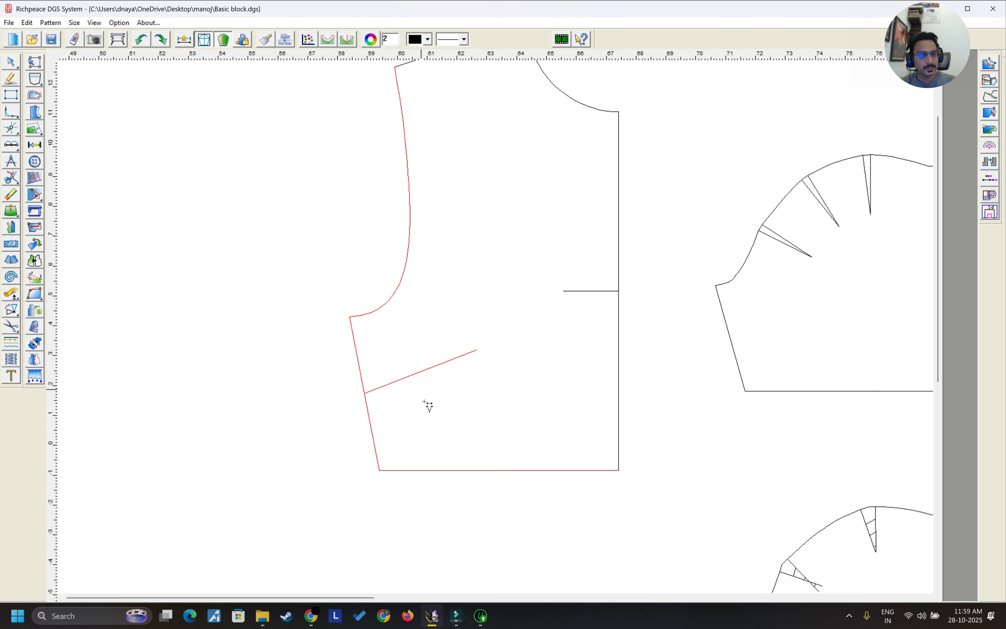
right_click(420, 371)
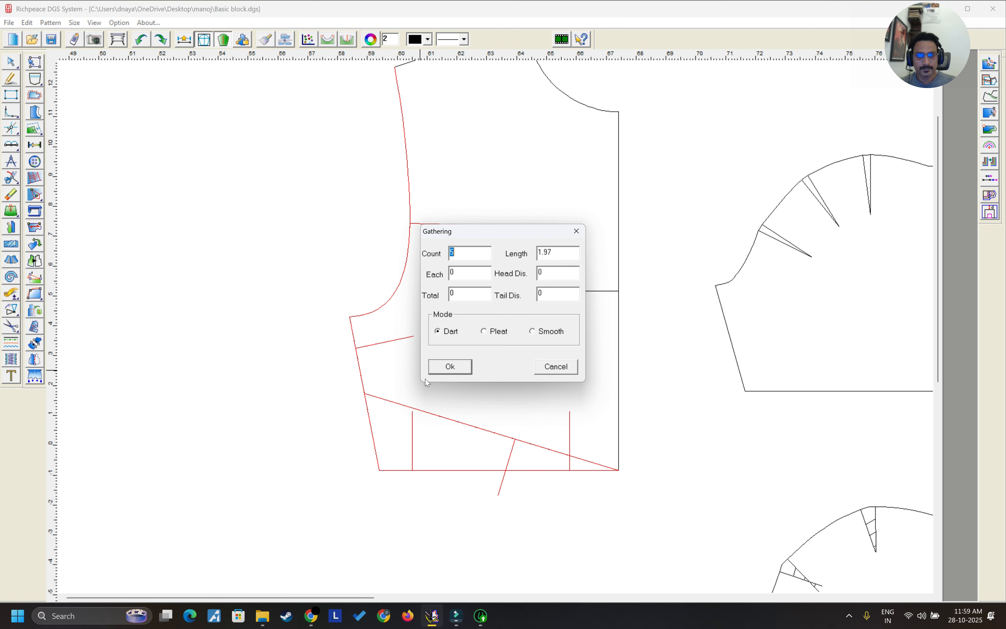
left_click(557, 366)
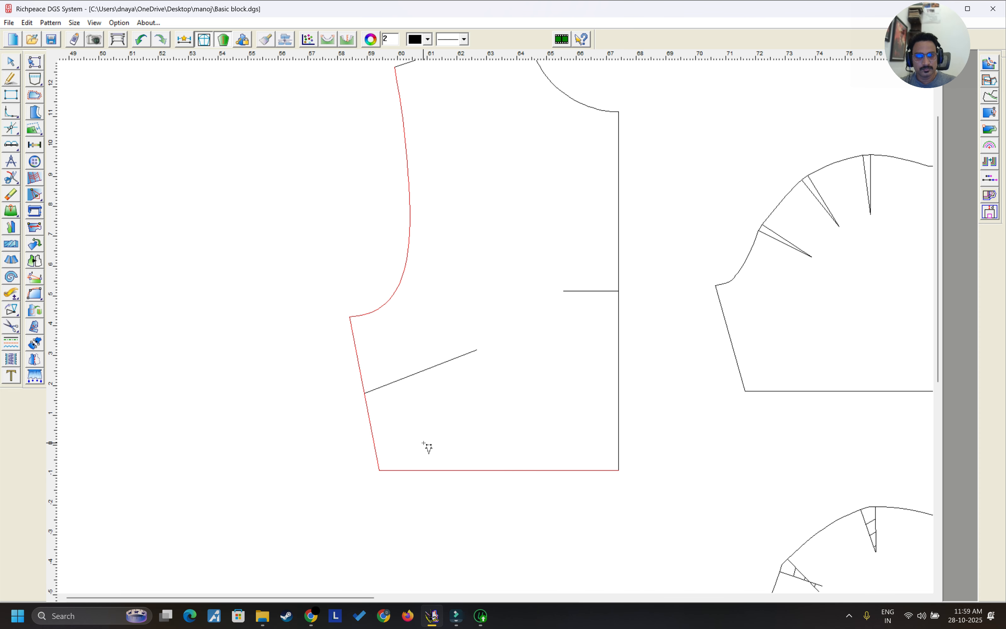
left_click(397, 384)
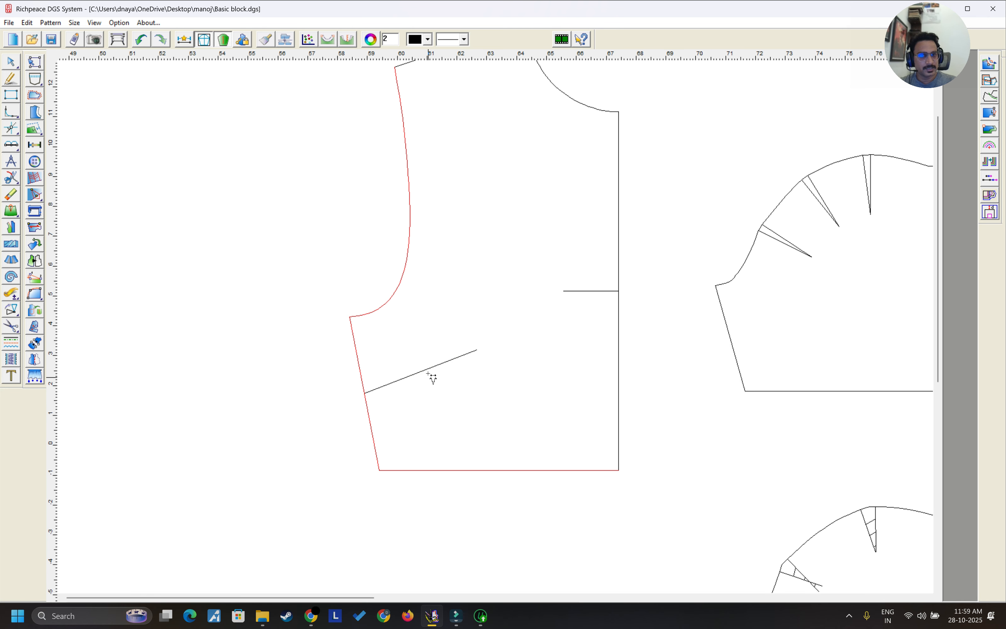
key("Escape")
Step: Set up a spread dart with the armhole, hem, side seam and dart line of the bodice, using a length of 1 for each
left_click_drag(310, 262, 403, 331)
left_click_drag(421, 522, 457, 441)
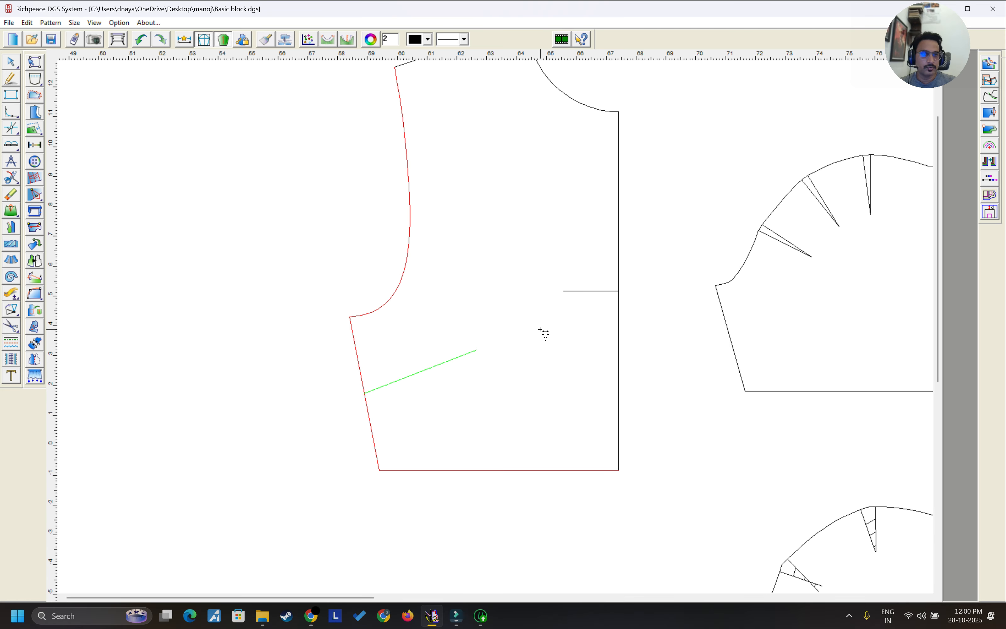
right_click(497, 318)
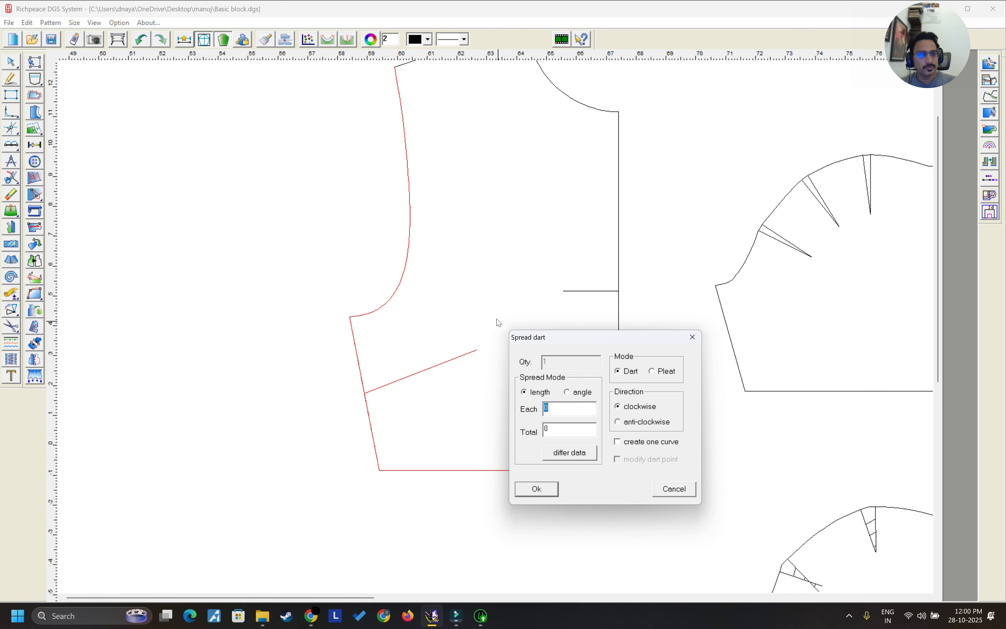
left_click_drag(547, 338, 665, 145)
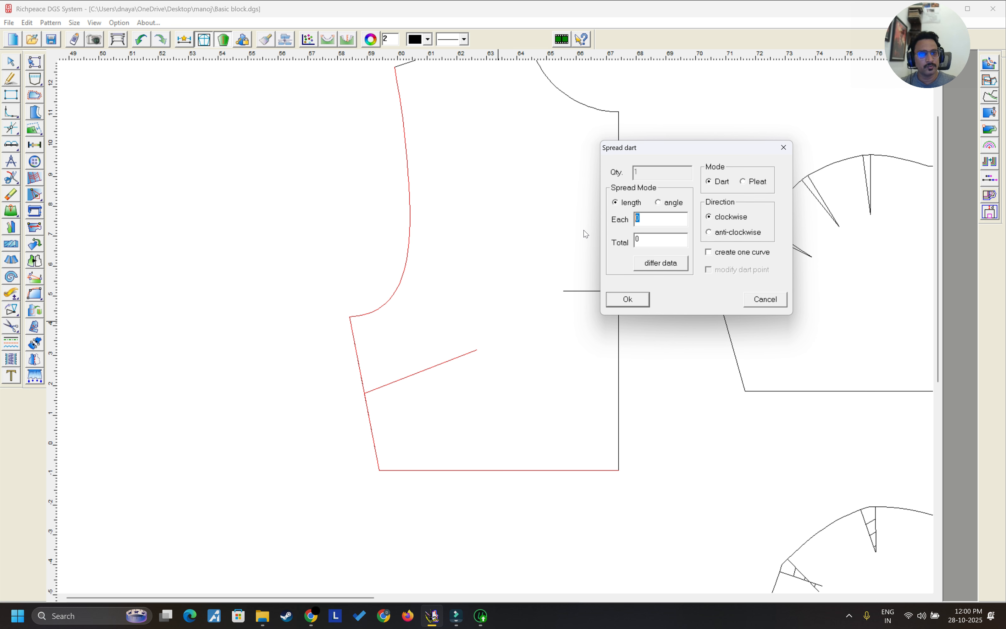
type("1")
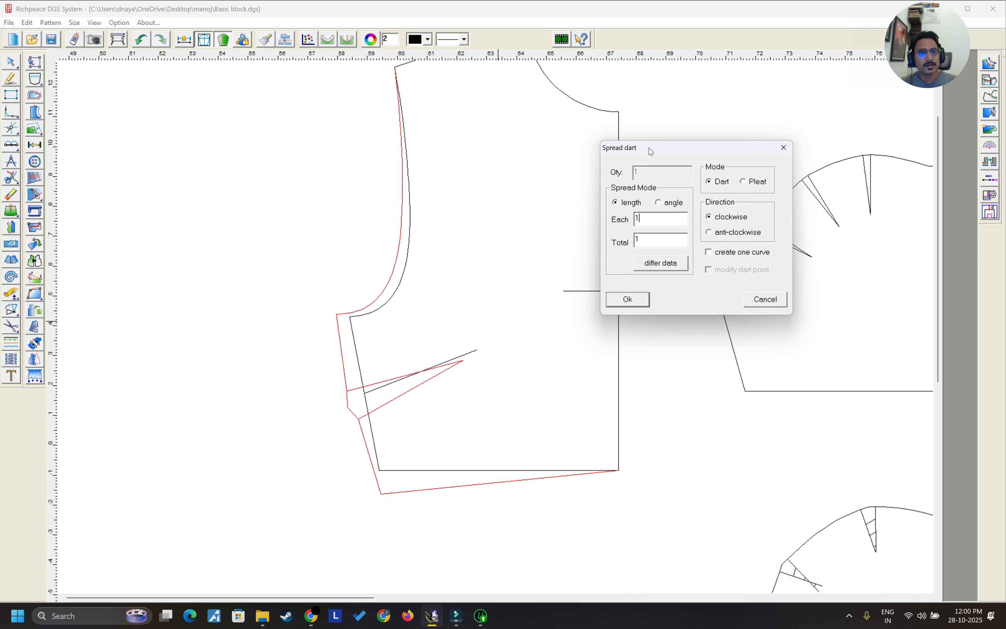
left_click_drag(651, 150, 567, 220)
left_click_drag(632, 221, 722, 186)
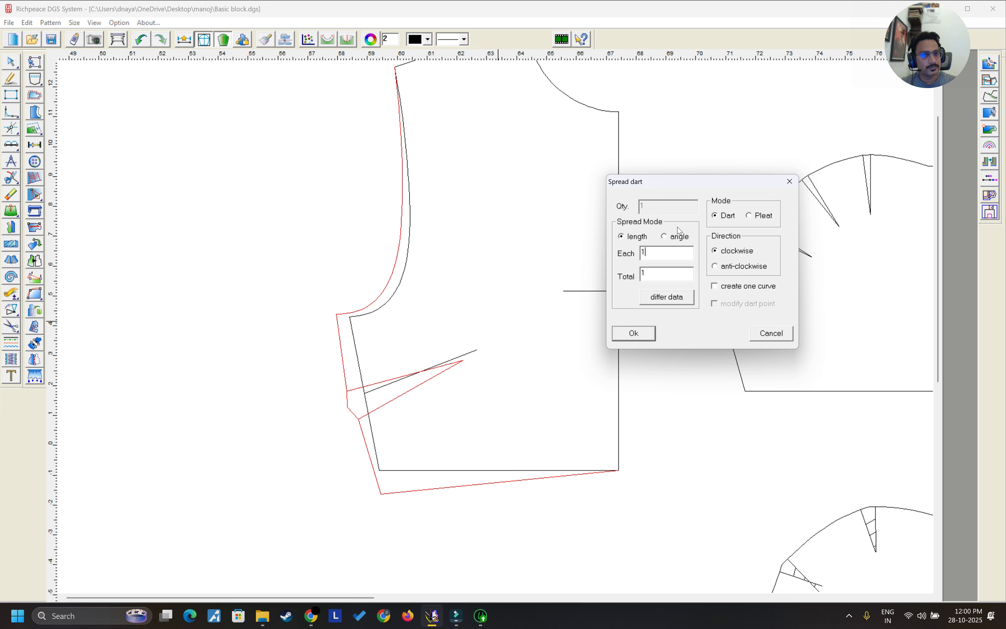
Step: Try the angle spread mode at 14 for the dart, and return to length mode with 1 for each
left_click(677, 235)
type("14")
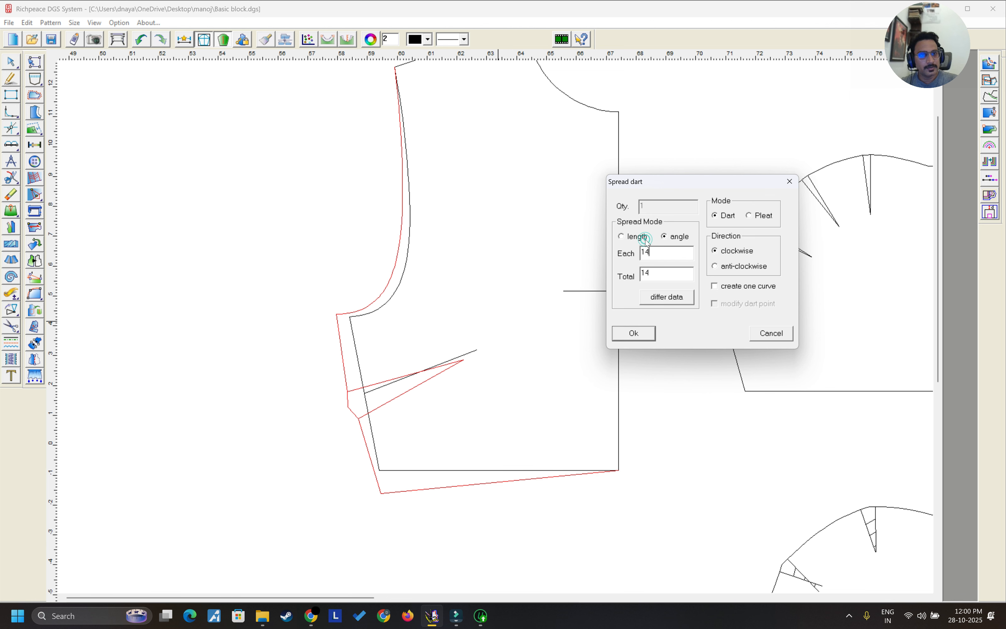
left_click(636, 236)
type("1")
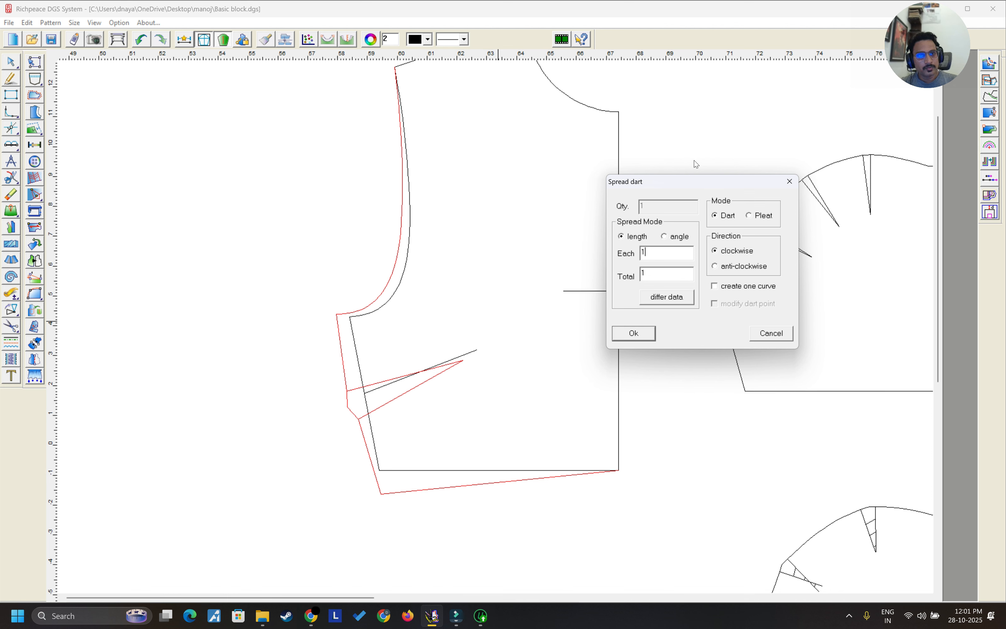
Step: Apply the side-seam spread to the bodice block in Dart mode with the clockwise direction
left_click_drag(707, 182, 770, 158)
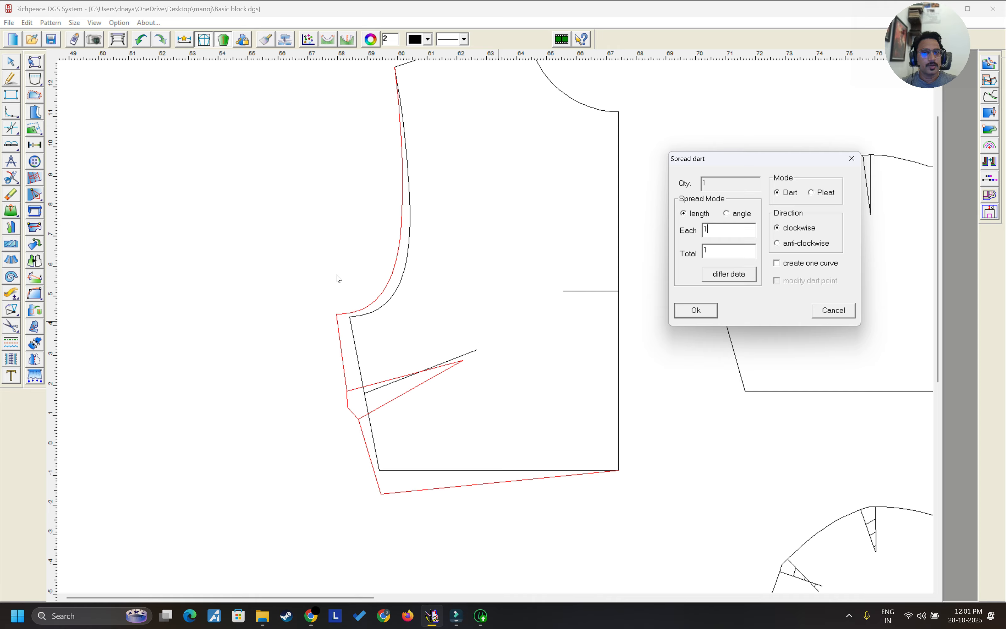
left_click(388, 322)
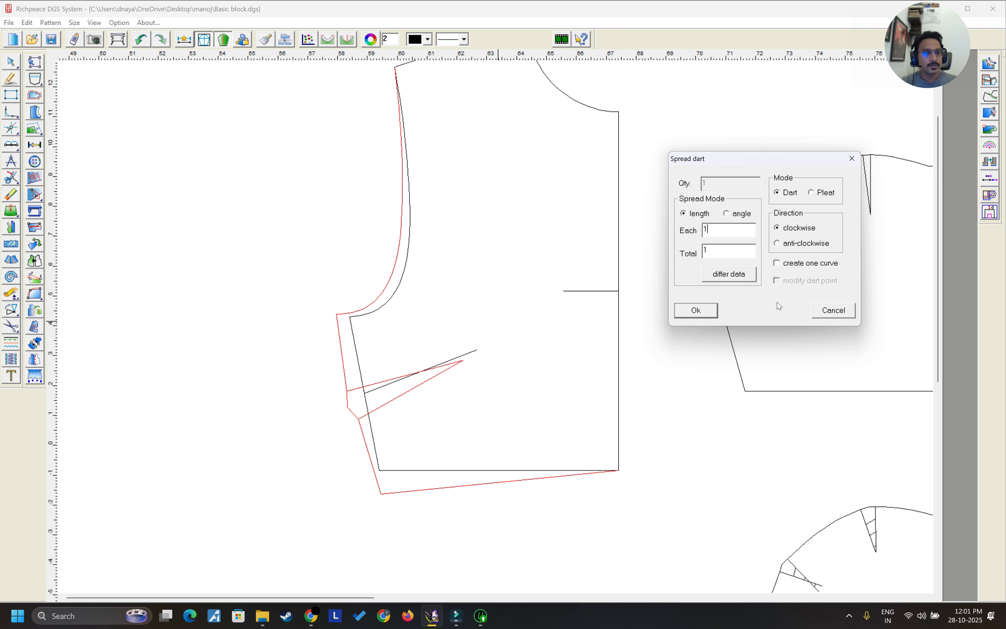
left_click(697, 311)
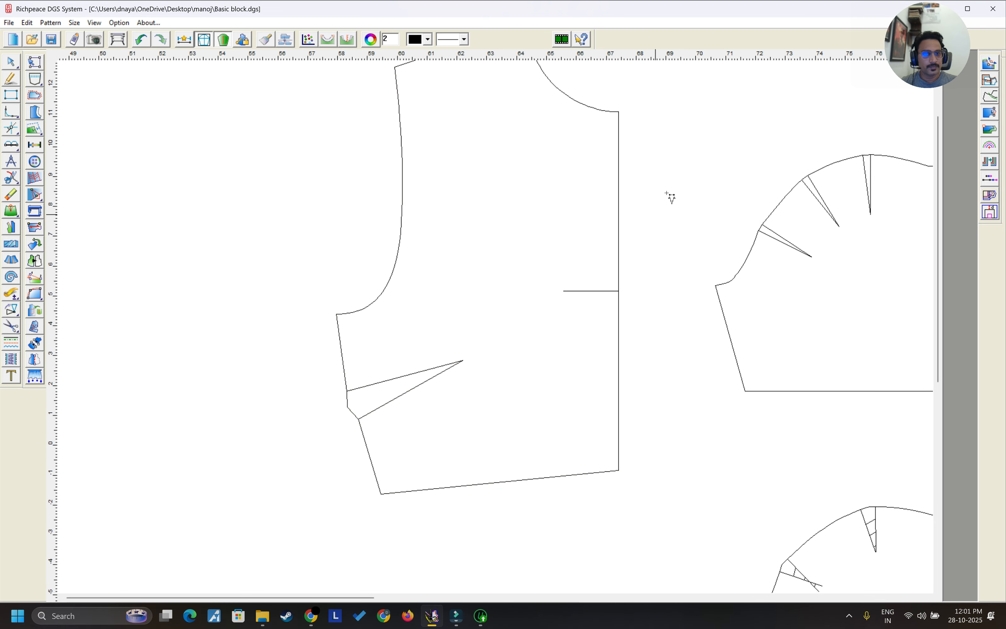
scroll(498, 330, "down", 2)
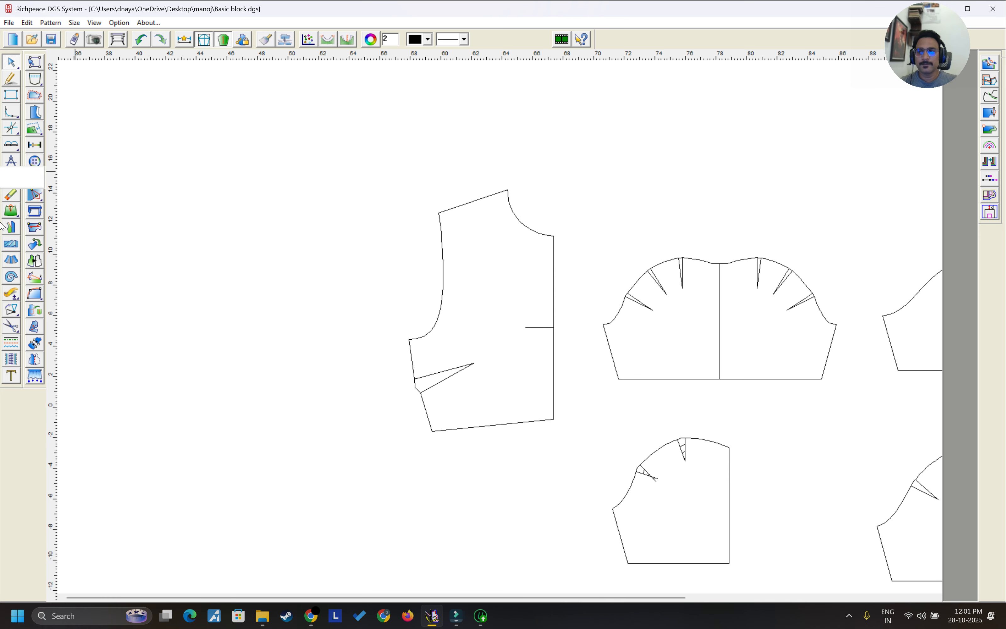
left_click(12, 207)
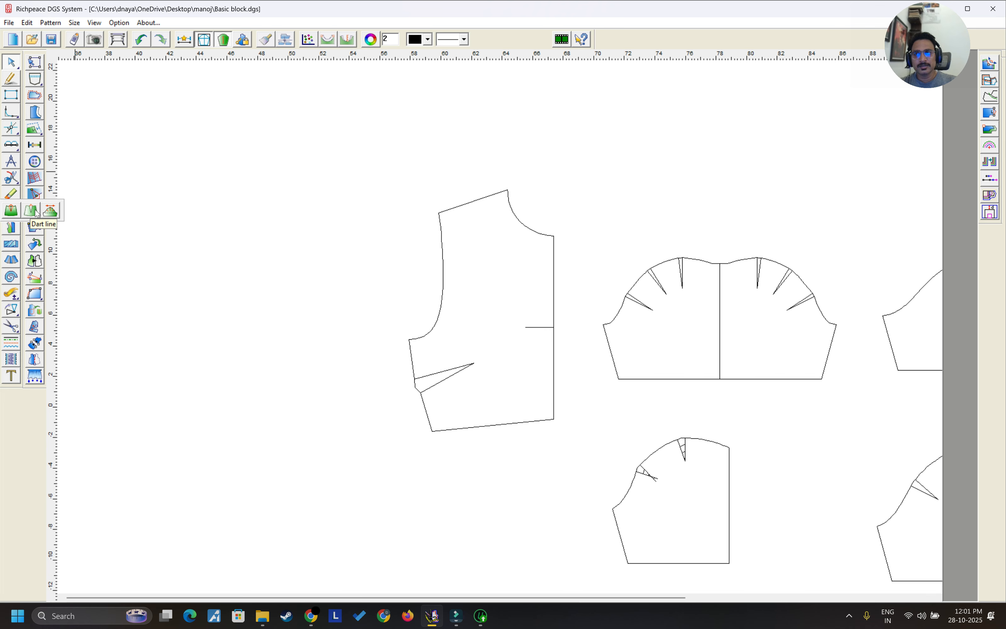
left_click(53, 214)
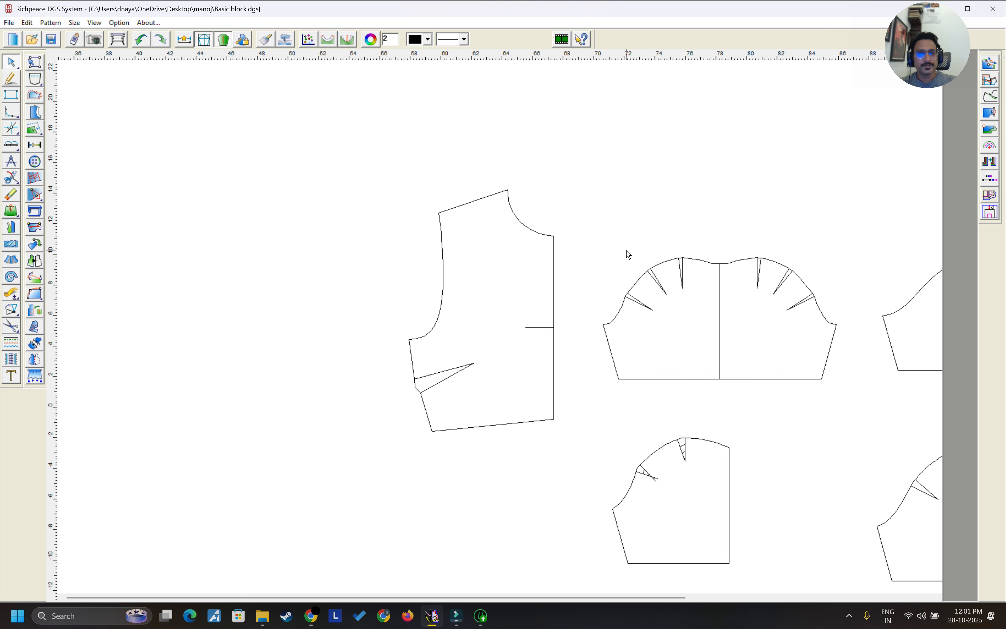
middle_click(611, 256)
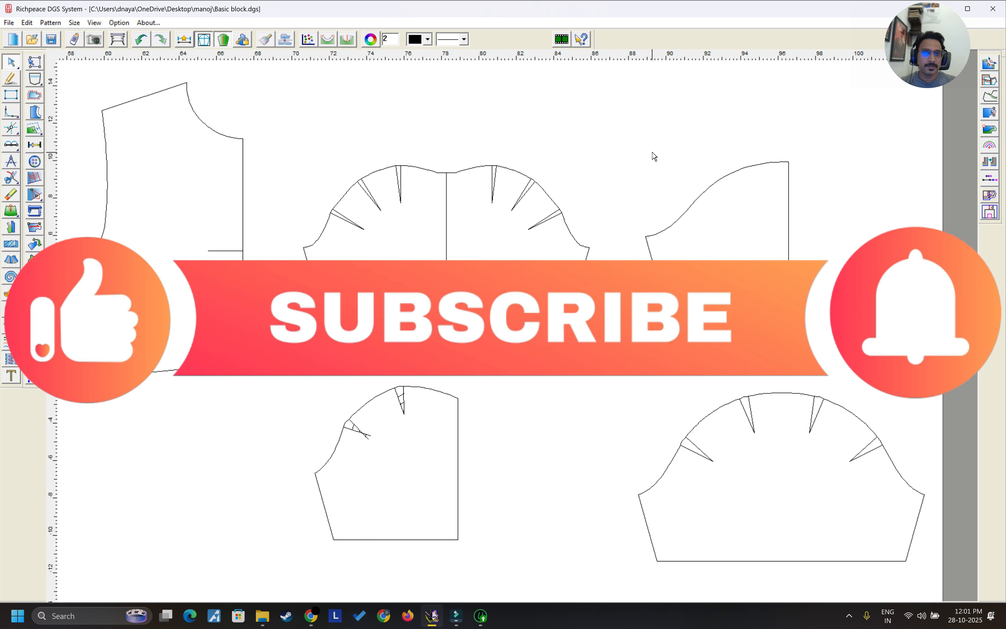
scroll(457, 164, "up", 2)
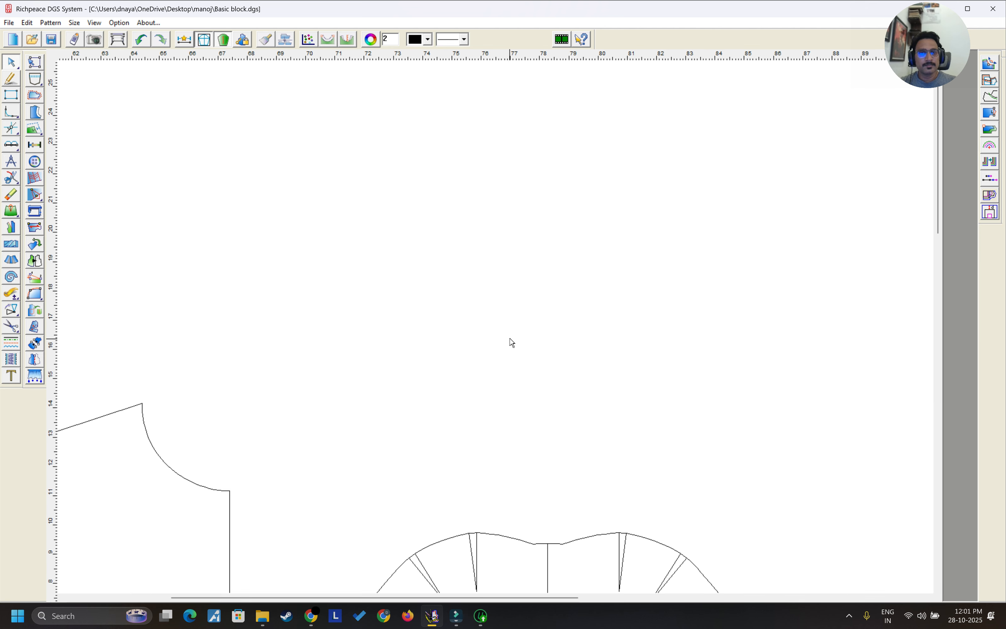
middle_click(510, 338)
left_click(630, 188)
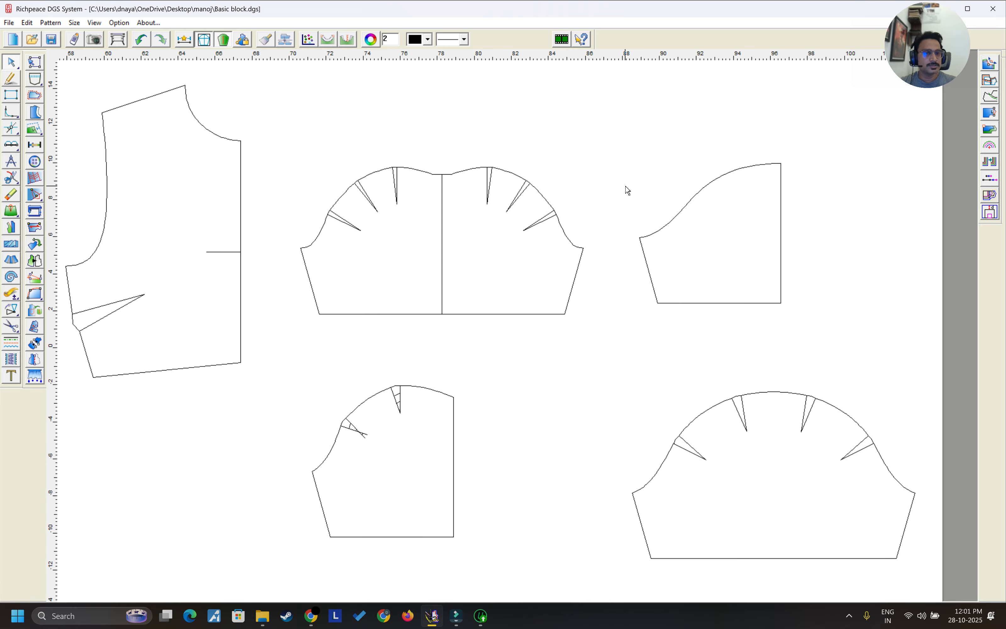